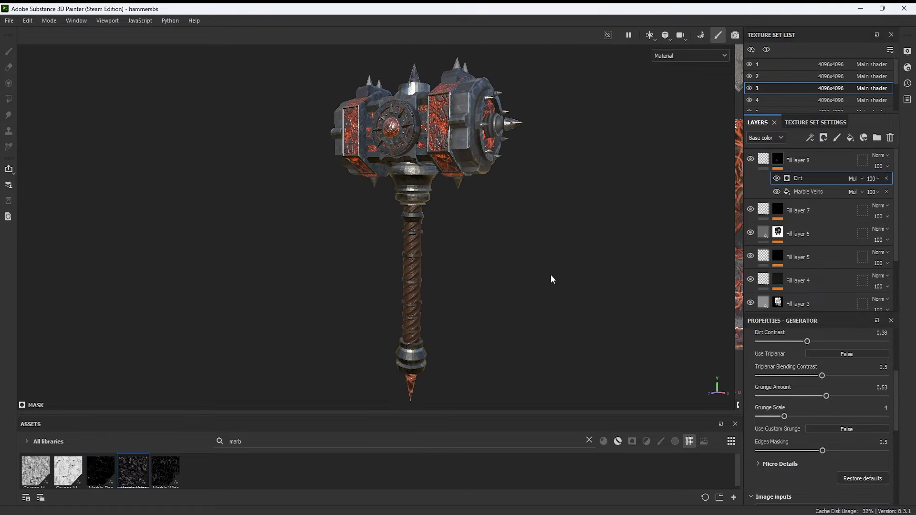
Darken Fill layer 1's base colour to 1F1F1F.
mouse_move(491, 252)
alt+mouse_down()
mouse_move(574, 252)
mouse_move(457, 242)
mouse_move(452, 231)
mouse_move(488, 231)
mouse_move(530, 235)
mouse_move(439, 245)
mouse_move(556, 239)
alt+mouse_up()
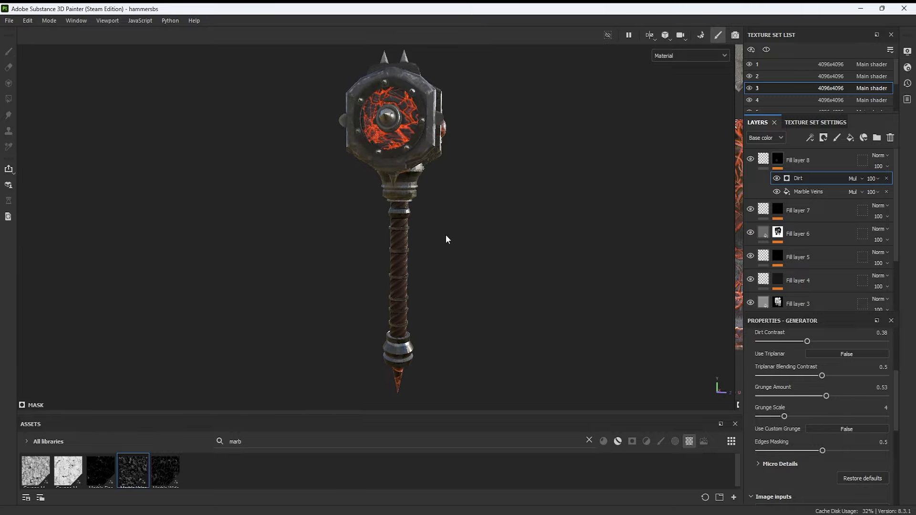
mouse_move(447, 239)
alt+mouse_down()
mouse_move(507, 231)
mouse_move(565, 236)
mouse_move(503, 239)
mouse_move(597, 248)
mouse_move(513, 241)
mouse_move(601, 242)
mouse_move(515, 248)
mouse_move(515, 231)
mouse_move(622, 238)
alt+mouse_up()
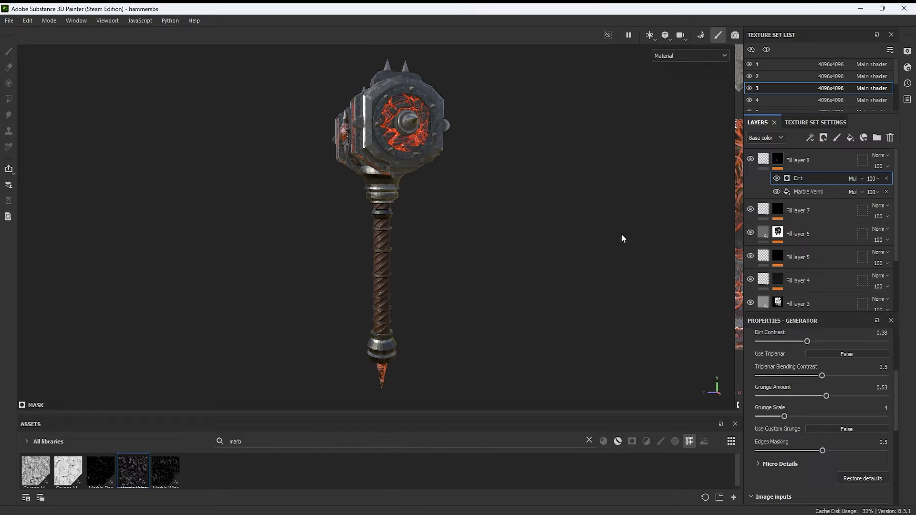
alt+drag(409, 237, 582, 235)
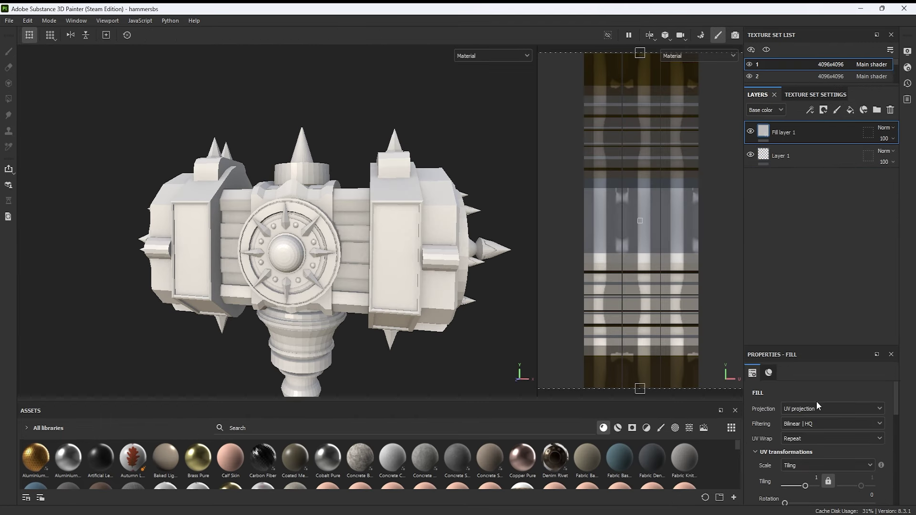
scroll(817, 402, down, 3)
click(806, 393)
drag(662, 385, 662, 435)
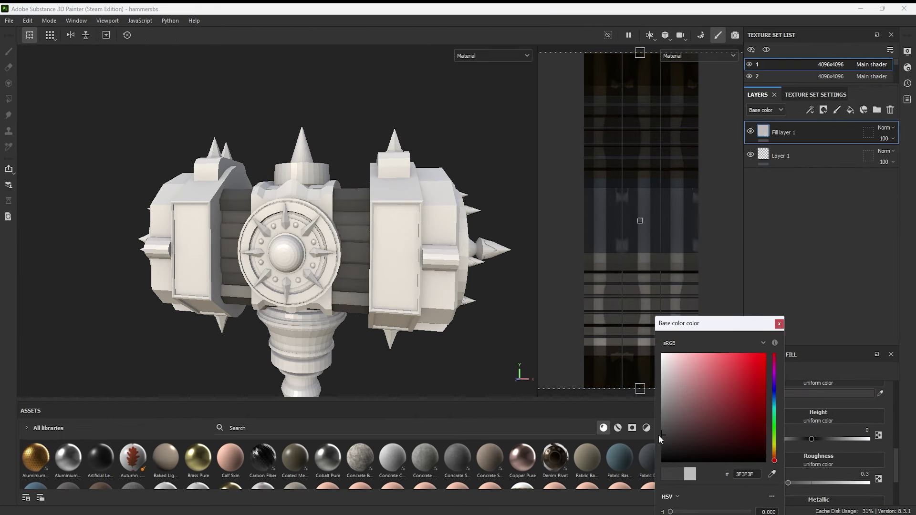
scroll(440, 327, up, 3)
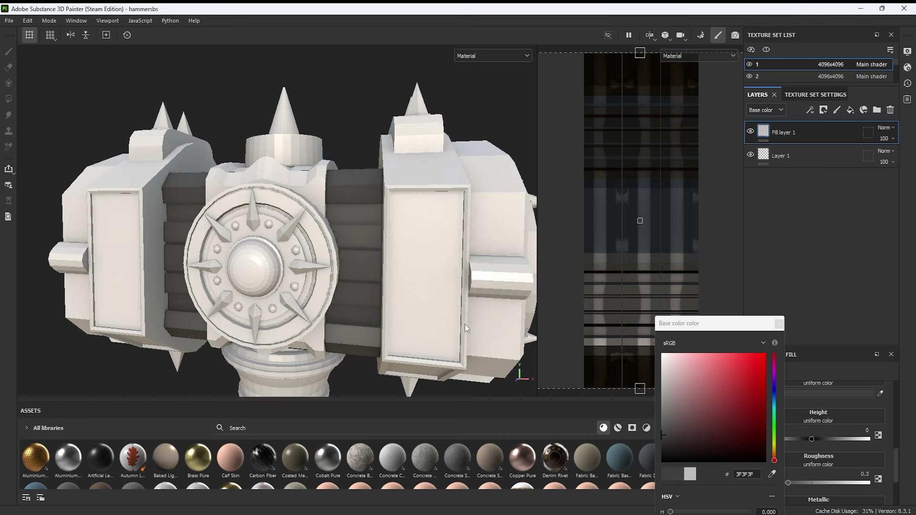
click(661, 449)
click(430, 344)
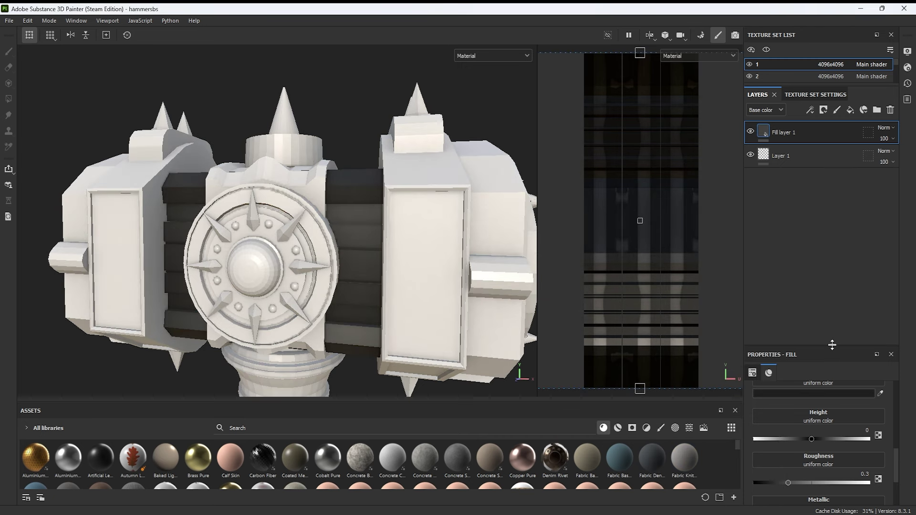
Turn off height on Fill layer 1 and set metallic 1, roughness 0.2612.
drag(832, 344, 832, 254)
scroll(820, 387, up, 3)
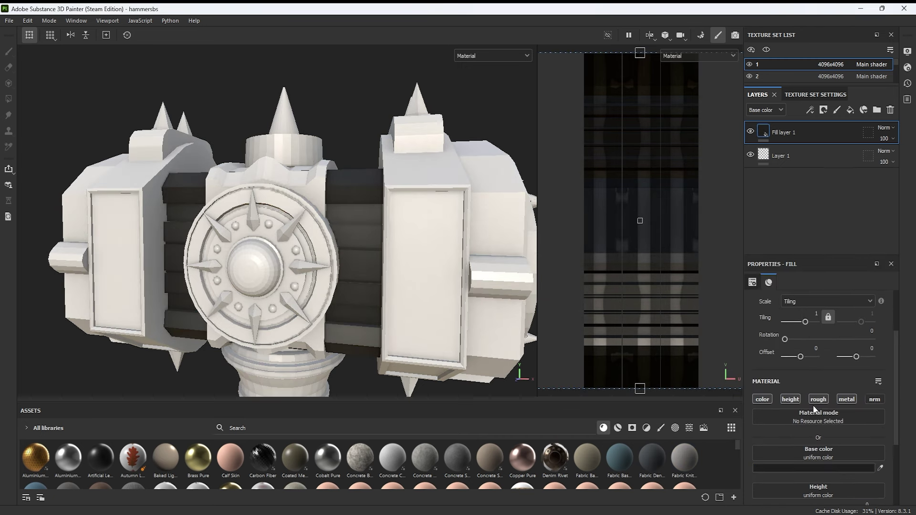
click(790, 400)
scroll(812, 415, down, 2)
drag(788, 434, 809, 435)
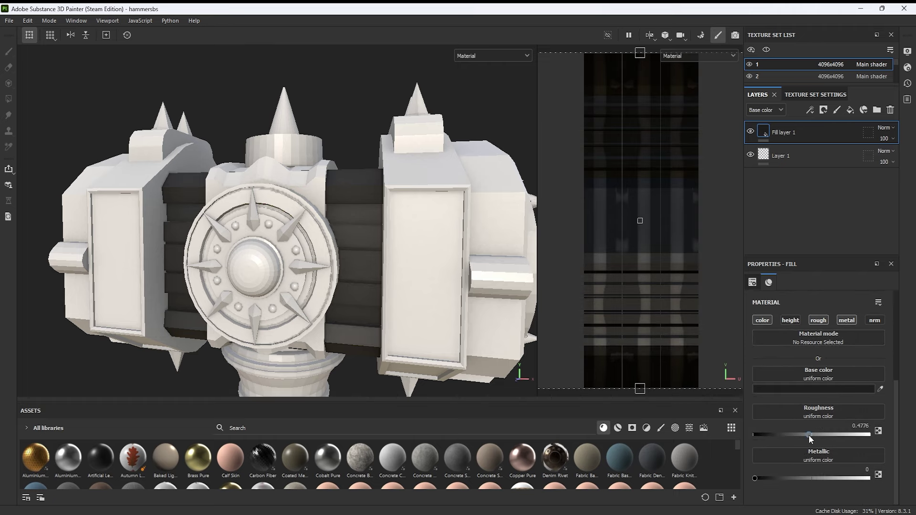
drag(785, 477, 883, 479)
scroll(364, 317, up, 2)
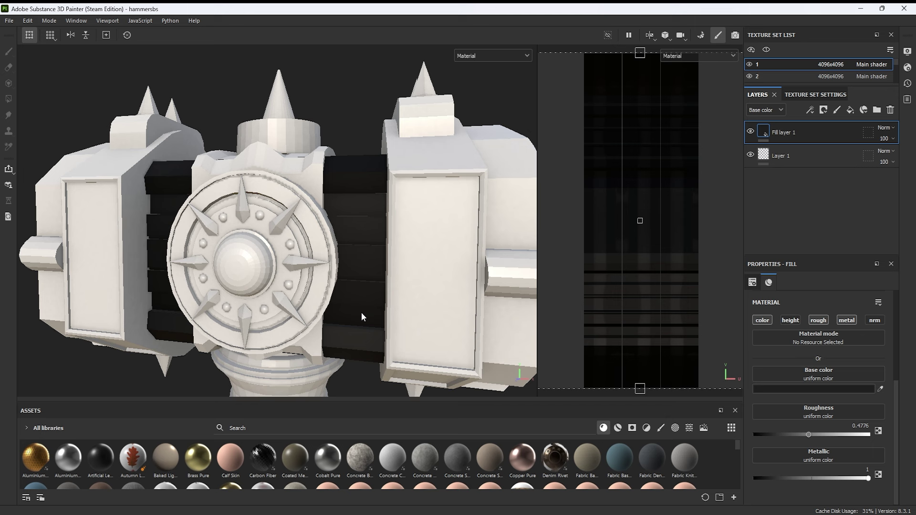
drag(809, 434, 783, 434)
Lighten the base colour to 525252 and add Fill layer 2 on top.
click(814, 389)
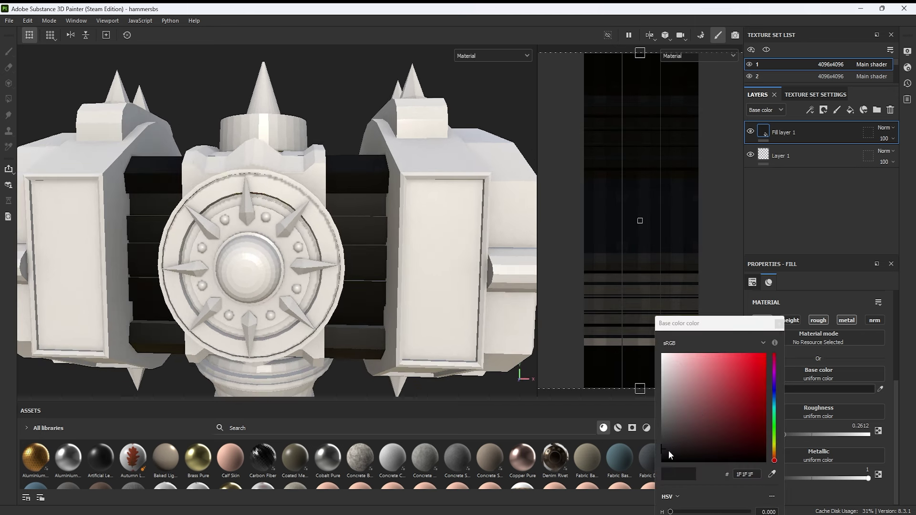
drag(668, 451, 663, 438)
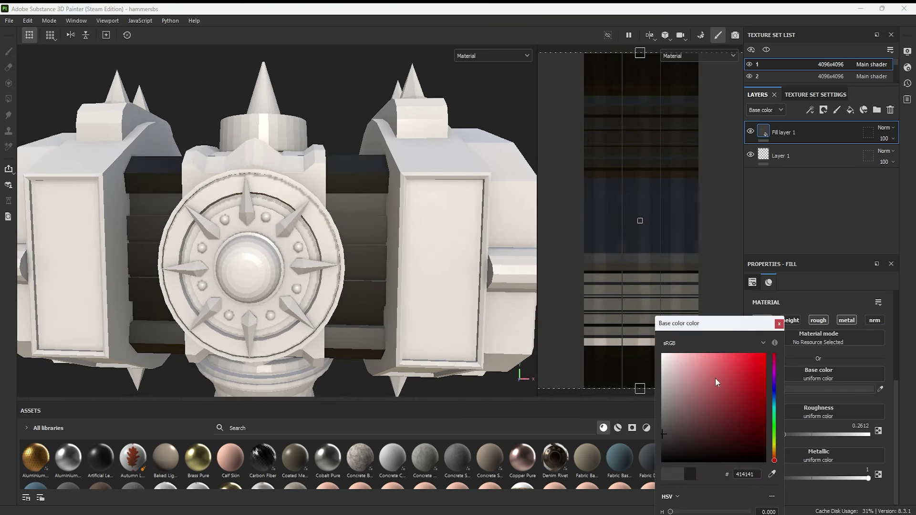
click(779, 324)
click(765, 389)
drag(662, 434, 662, 425)
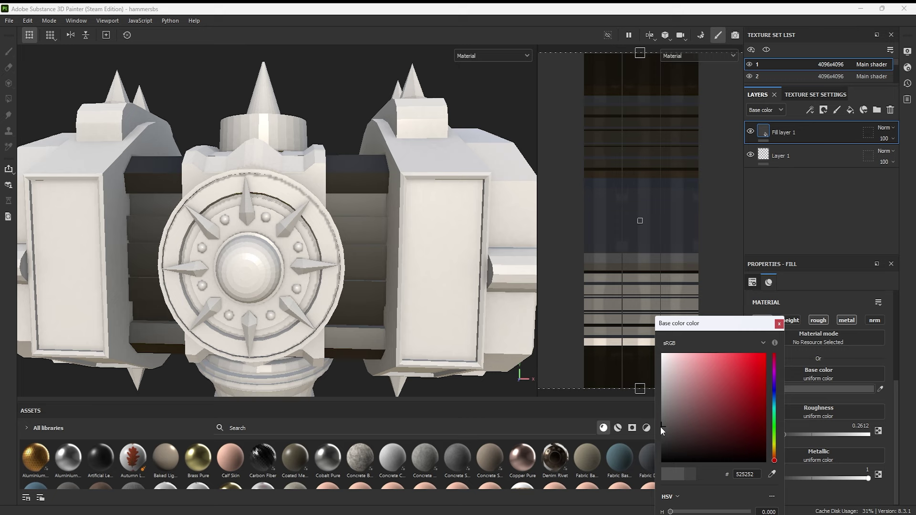
click(779, 323)
click(850, 110)
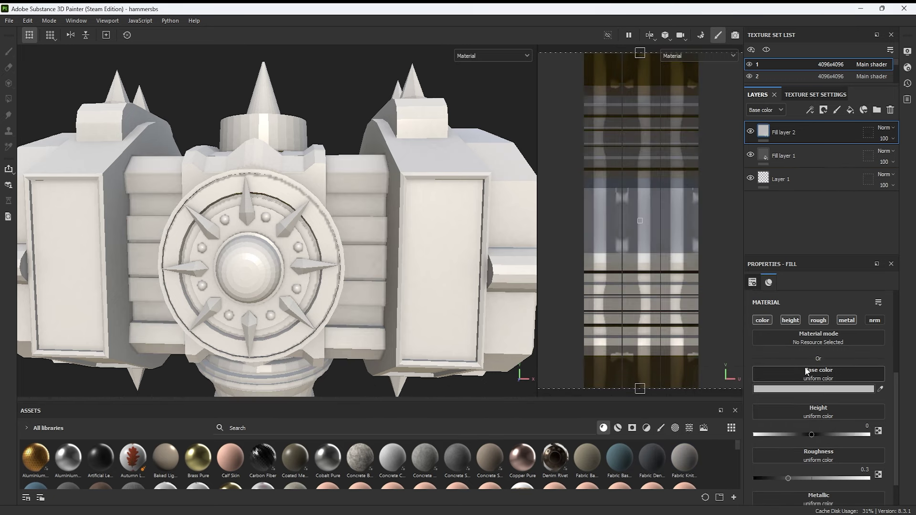
Search textures for 'grunge' and use Grunge Leak Small as Fill layer 2's roughness.
drag(828, 257, 830, 228)
drag(666, 401, 666, 320)
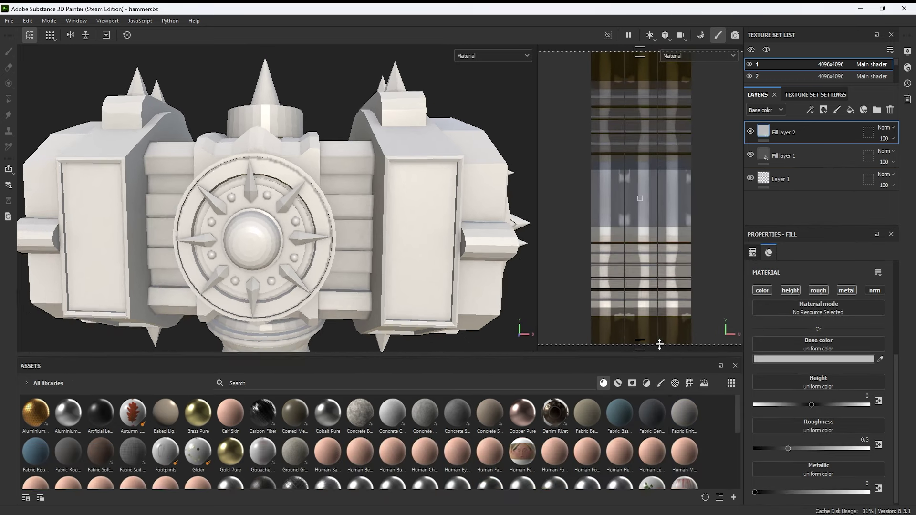
click(689, 347)
click(286, 347)
text(grunger)
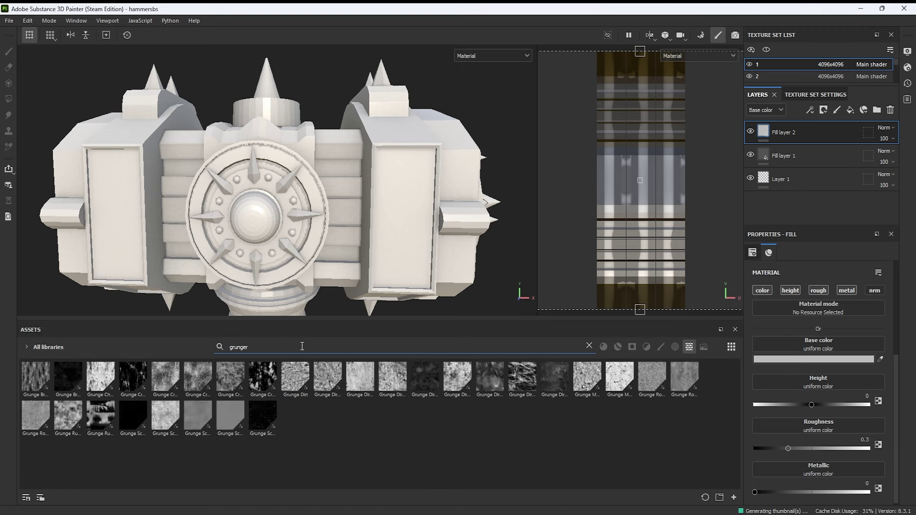
drag(198, 457, 818, 426)
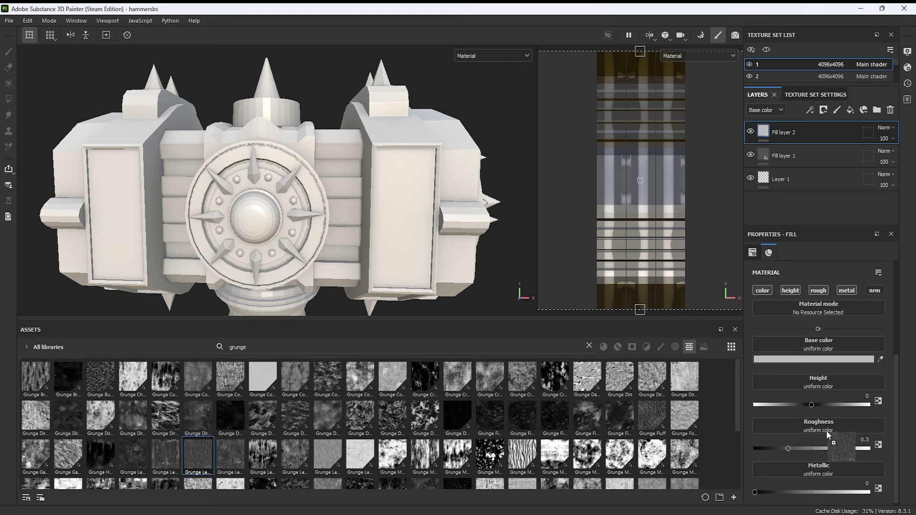
Disable colour and metallic on Fill layer 2 and set grunge balance to 0.62.
drag(435, 318, 439, 361)
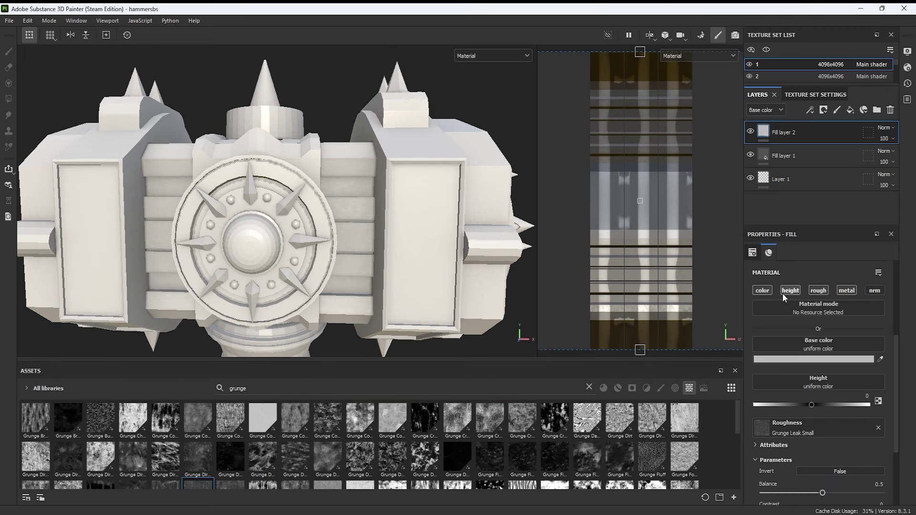
click(762, 290)
click(842, 291)
alt+drag(435, 259, 429, 239)
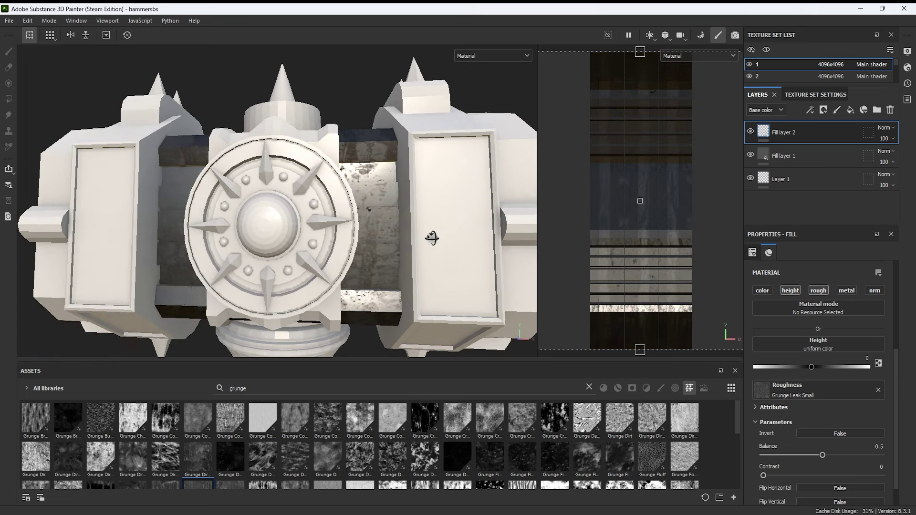
drag(819, 454, 835, 455)
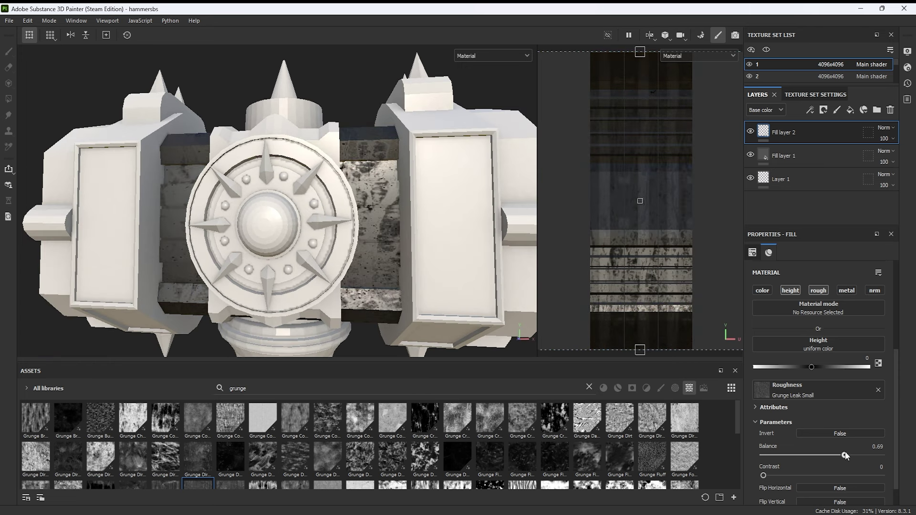
alt+drag(472, 268, 454, 259)
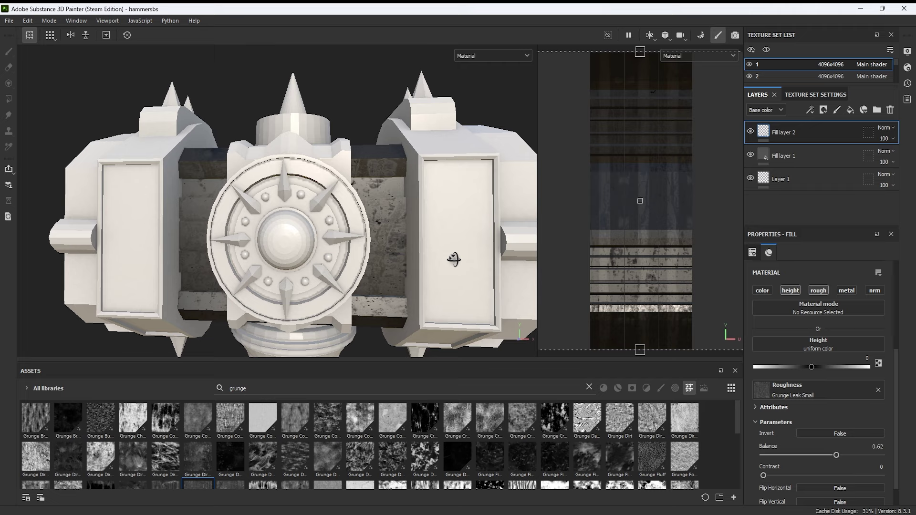
Add a Levels effect on roughness: midtones 0.729, white point 0.746, output white 0.658.
right_click(763, 125)
click(811, 419)
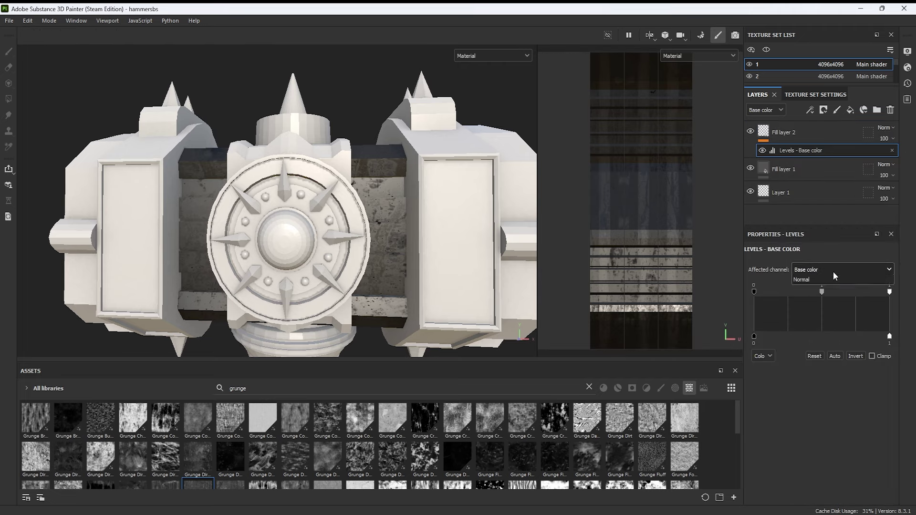
drag(821, 292, 789, 291)
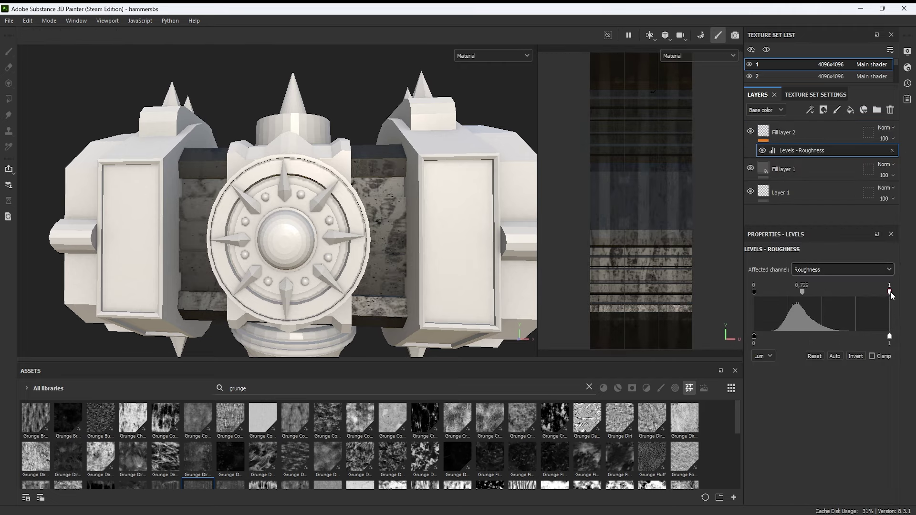
drag(889, 292, 854, 293)
drag(889, 336, 843, 335)
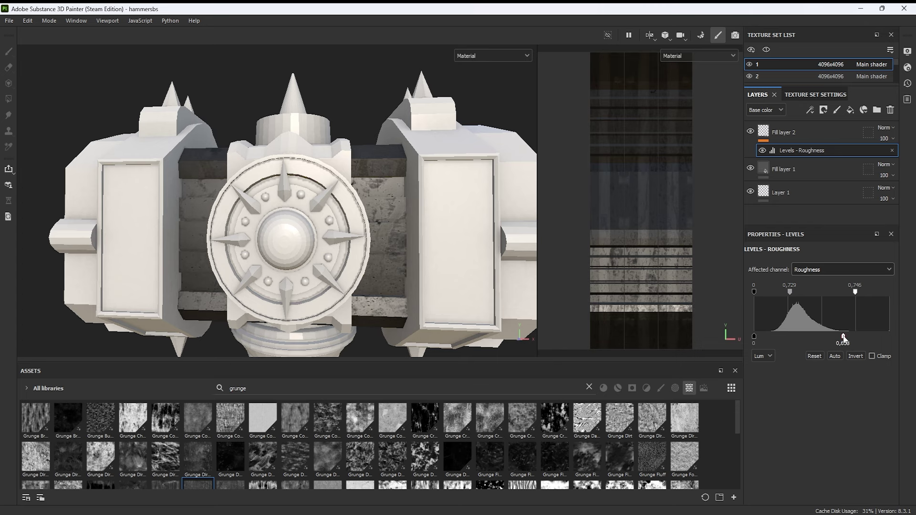
click(883, 138)
mouse_move(909, 156)
mouse_down()
mouse_move(899, 161)
mouse_move(910, 158)
mouse_up()
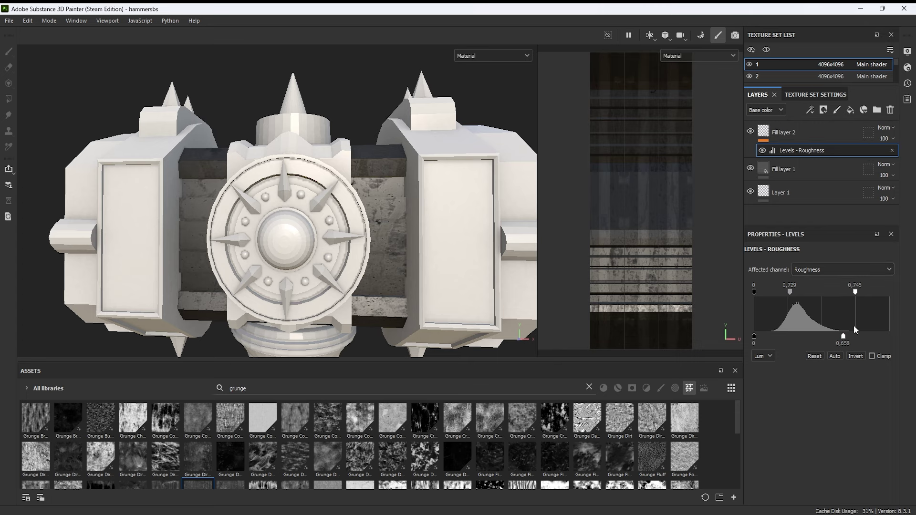
Select Fill layer 1 and darken its base colour to 3B3B3B.
click(777, 171)
scroll(422, 254, up, 2)
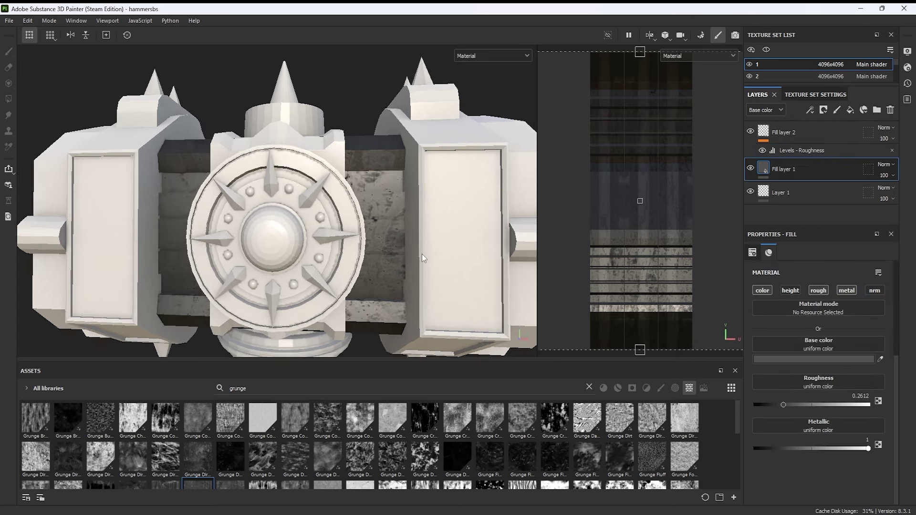
scroll(422, 253, up, 1)
click(793, 360)
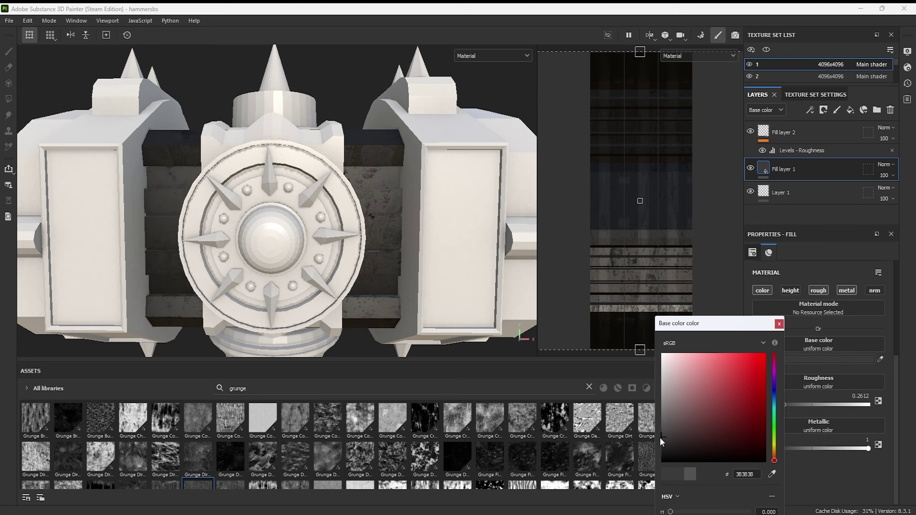
Try re-enabling dark grey base colour on Fill layer 2, then undo the changes.
click(850, 110)
right_click(764, 133)
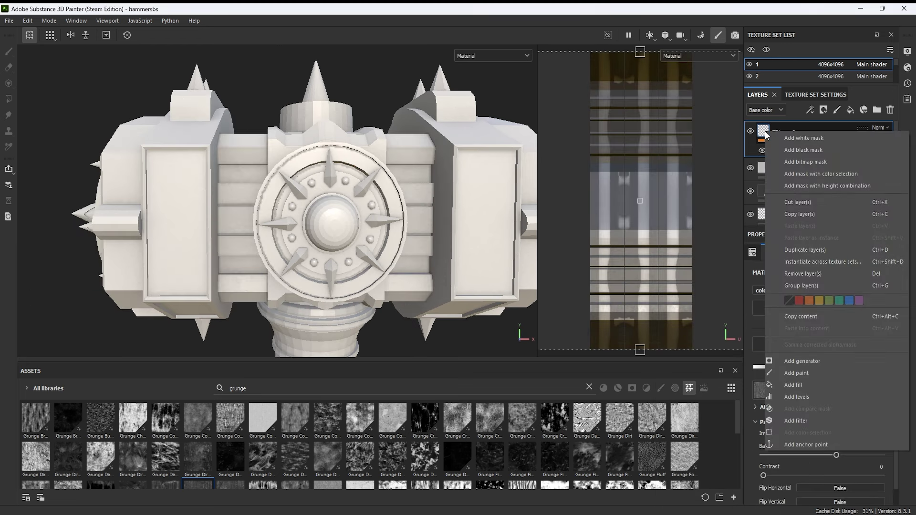
key(Escape)
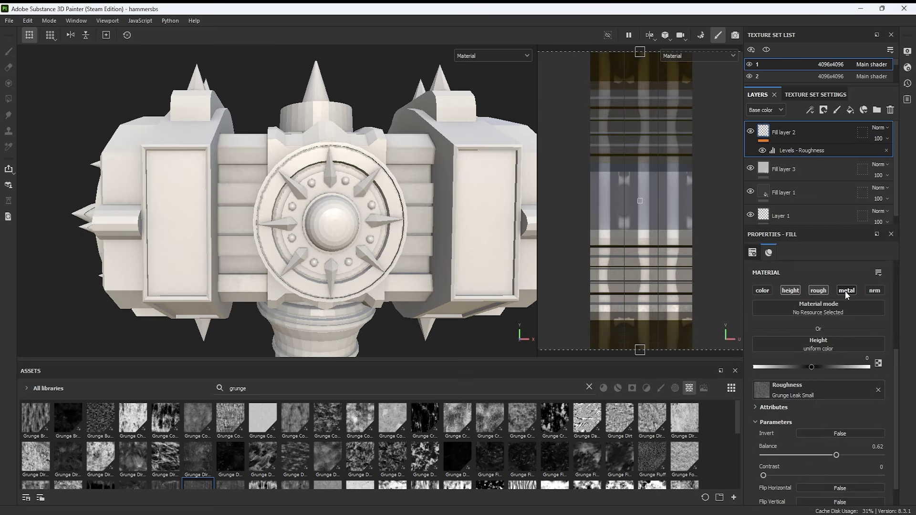
click(762, 290)
click(813, 300)
click(662, 432)
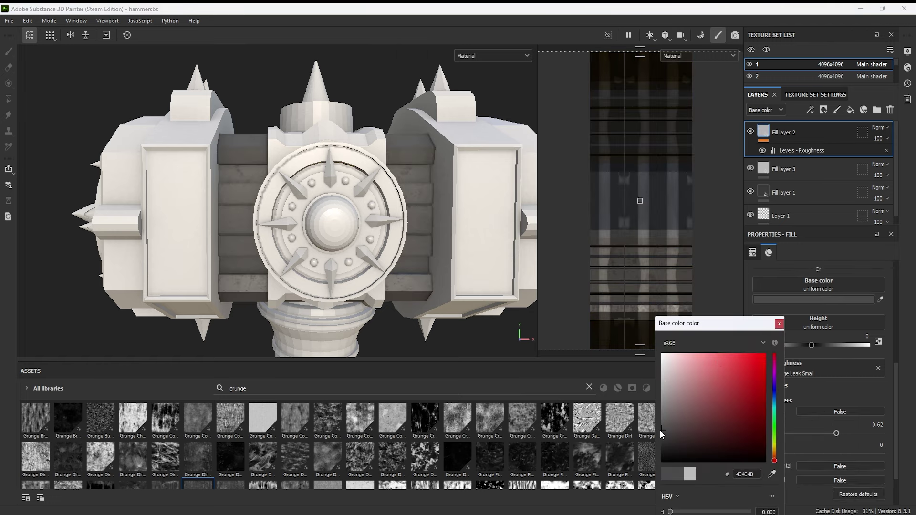
click(779, 324)
scroll(812, 393, down, 2)
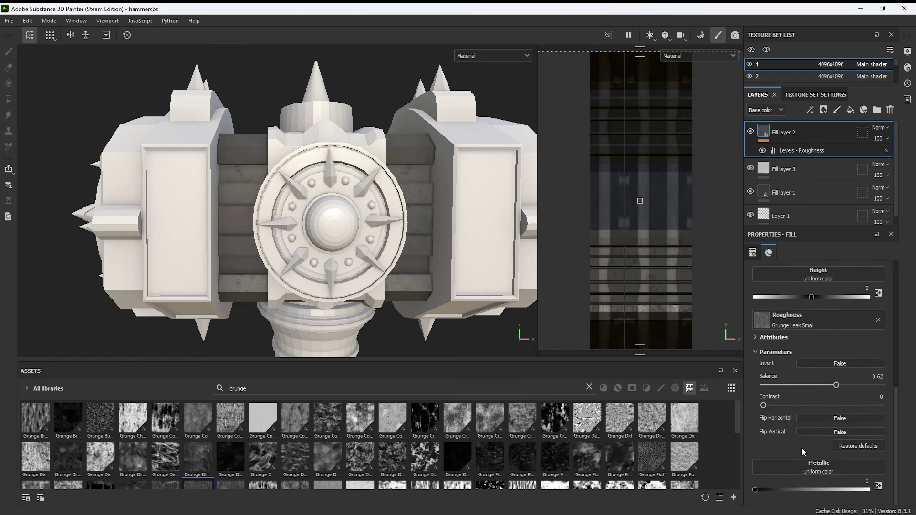
key(ctrl+z)
key(ctrl+z)
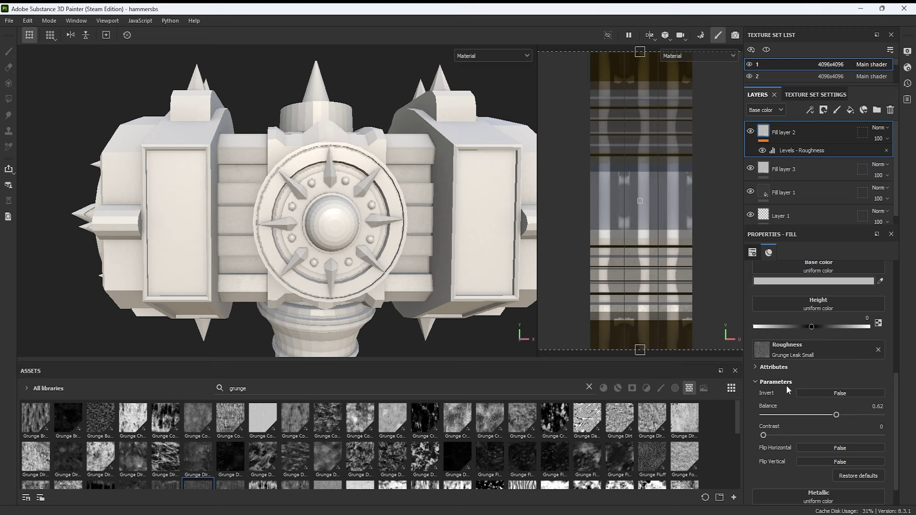
Add Fill layer 3 with mid-grey base colour, metallic 0.7347 and roughness 0.2367.
click(850, 110)
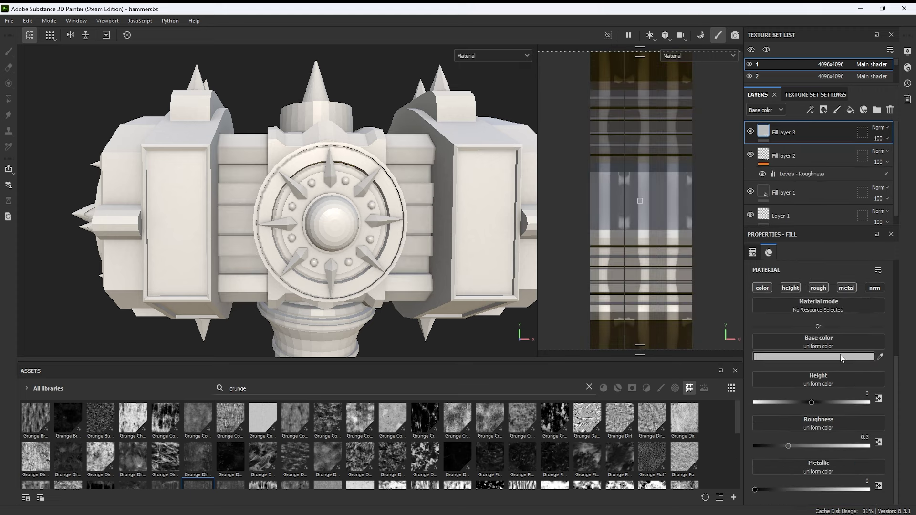
drag(788, 446, 779, 446)
click(813, 357)
drag(668, 389, 660, 414)
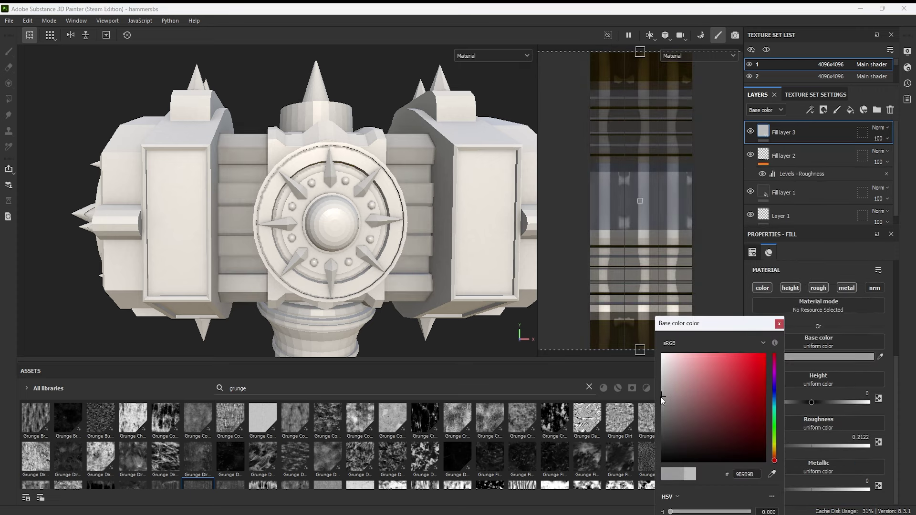
click(779, 324)
drag(754, 490, 840, 491)
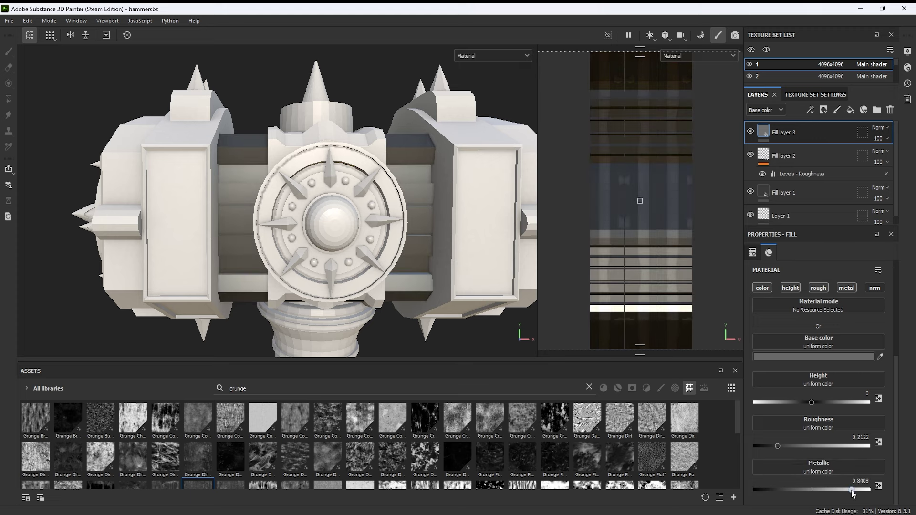
drag(777, 446, 783, 447)
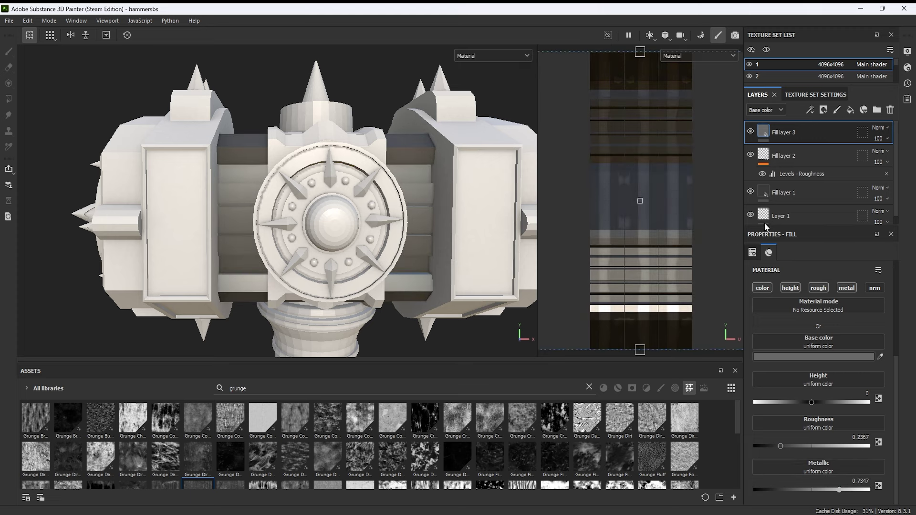
Select Fill layer 3 and give it a black mask.
click(823, 110)
click(830, 128)
right_click(777, 132)
Add a Metal Edge Wear generator to the mask, tuning wear level and contrast.
click(791, 451)
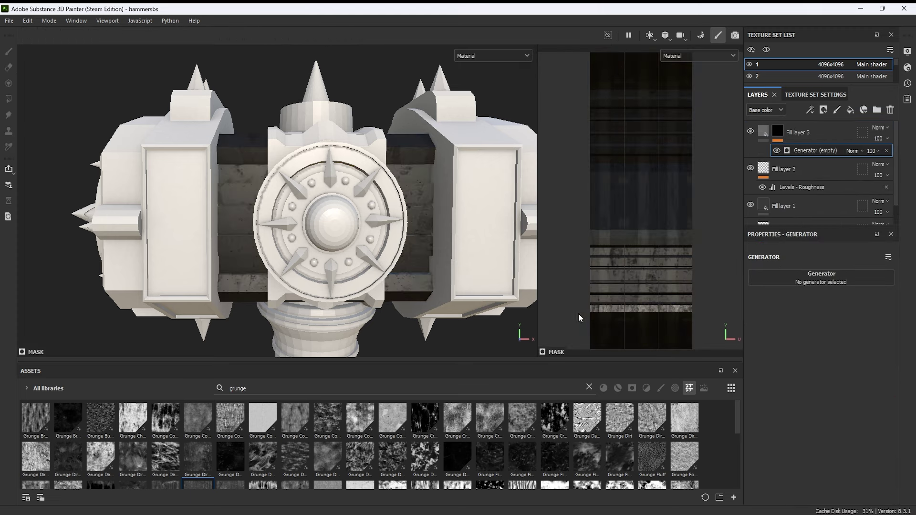
click(821, 277)
click(863, 368)
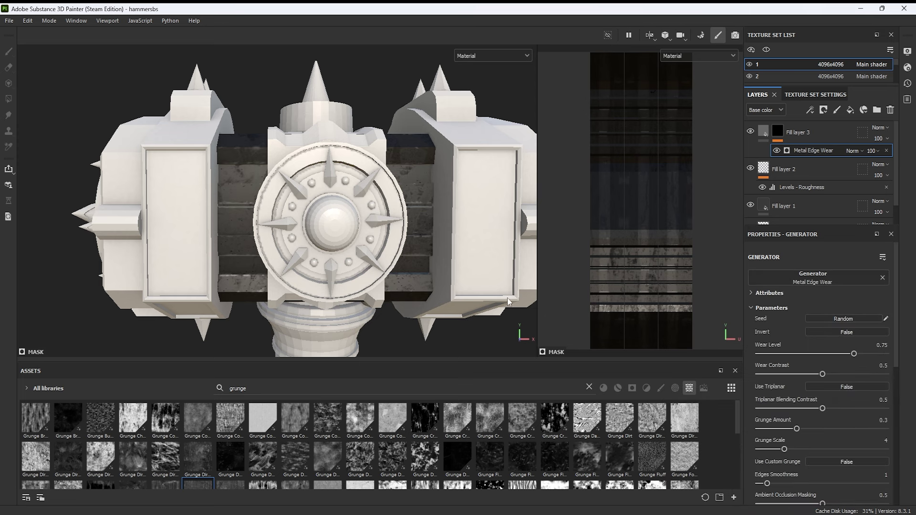
scroll(430, 274, up, 2)
drag(844, 374, 836, 375)
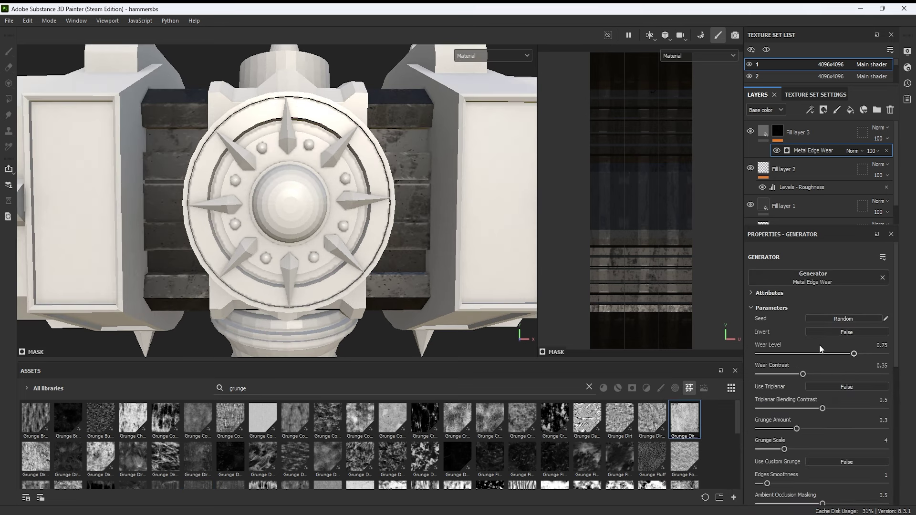
drag(855, 355, 868, 355)
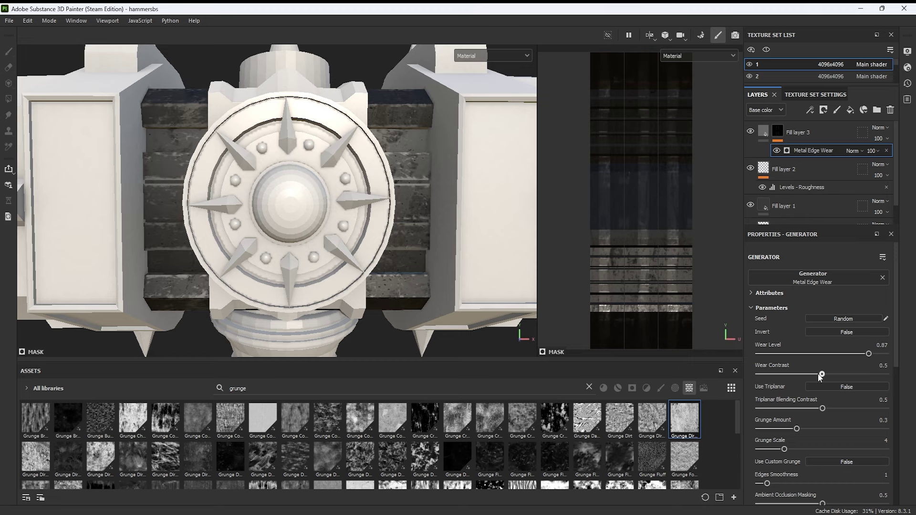
drag(821, 374, 803, 374)
Lower Fill layer 3's roughness to about 0.15, restoring the accidentally deleted generator.
key(Delete)
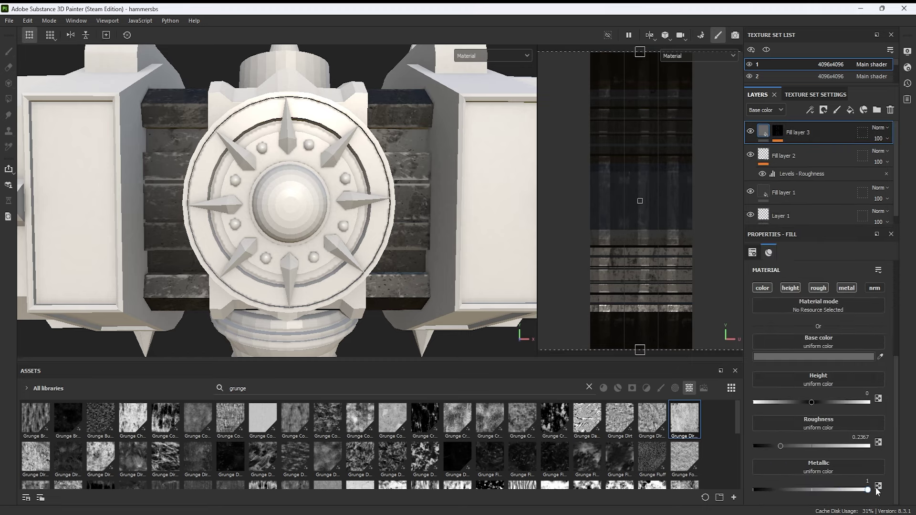
drag(781, 446, 770, 445)
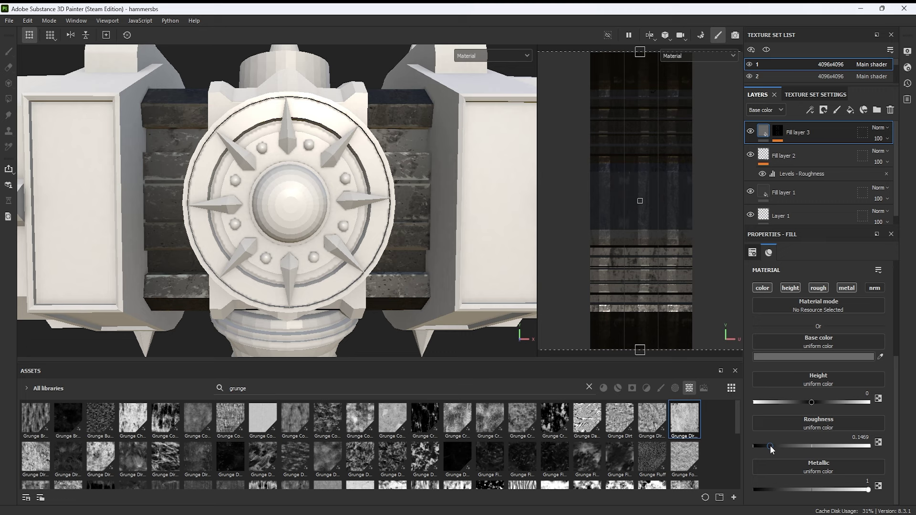
alt+drag(400, 209, 412, 264)
key(ctrl+z)
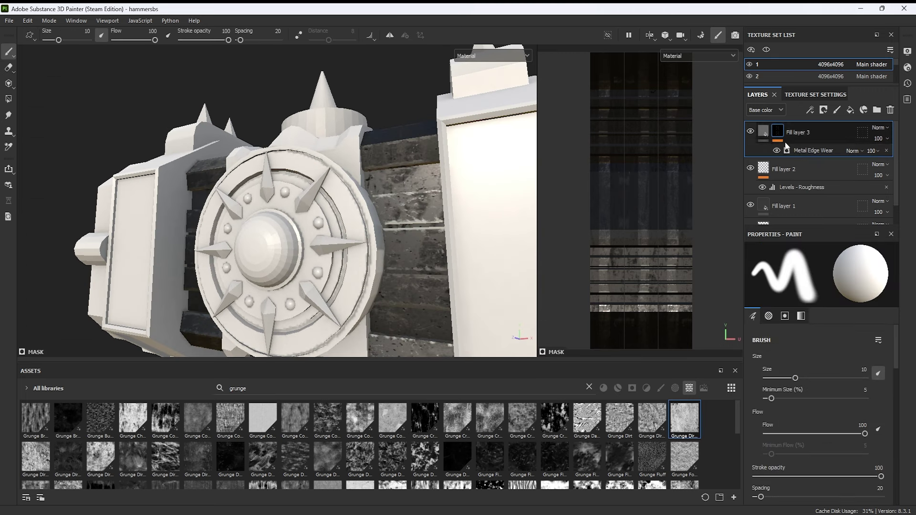
click(811, 150)
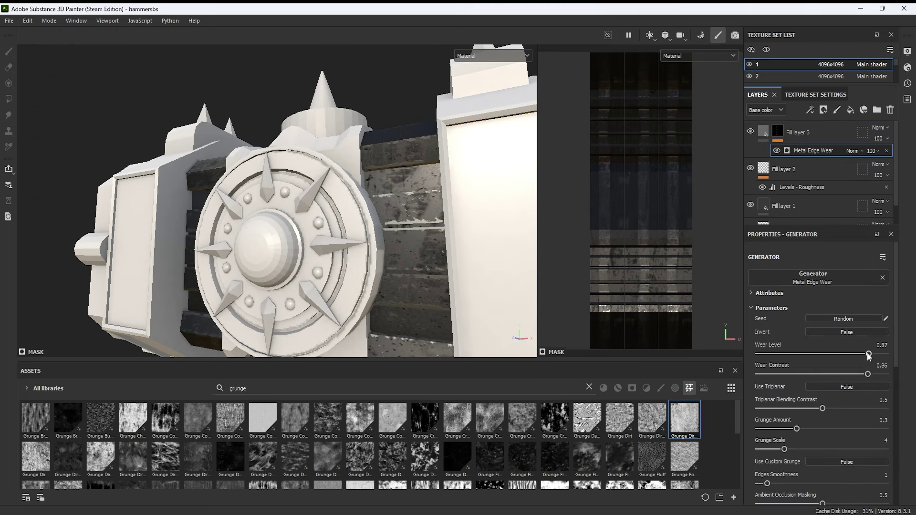
Set the generator's grunge scale to 11, AO masking to 0, and wear level 0.8.
scroll(773, 362, down, 1)
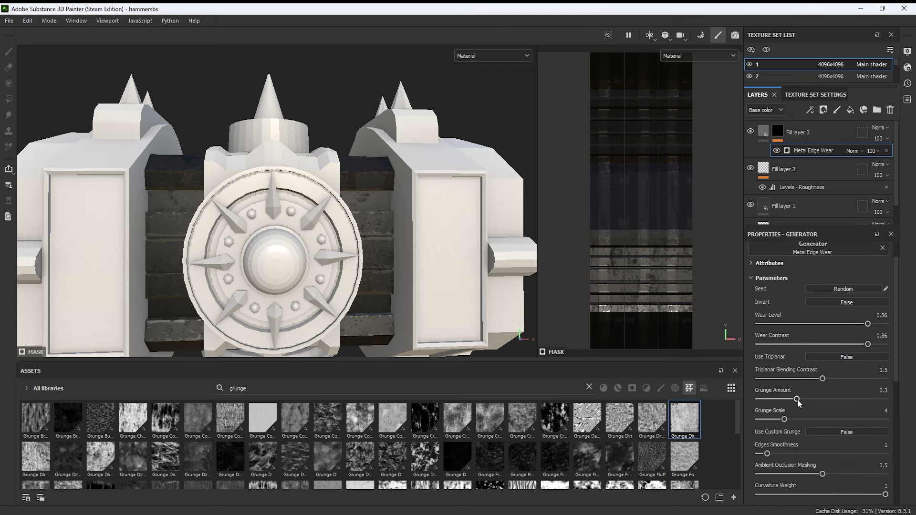
drag(792, 418, 843, 418)
scroll(457, 255, up, 3)
scroll(847, 425, down, 2)
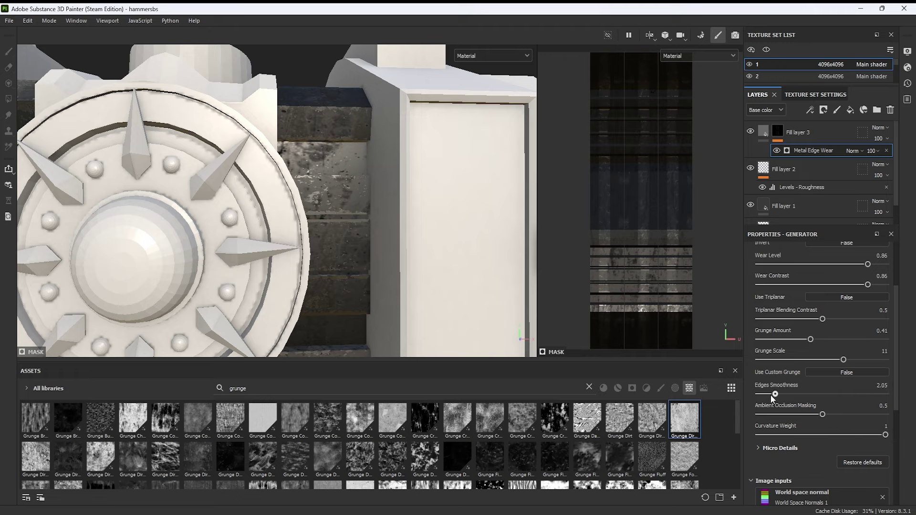
drag(822, 414, 758, 413)
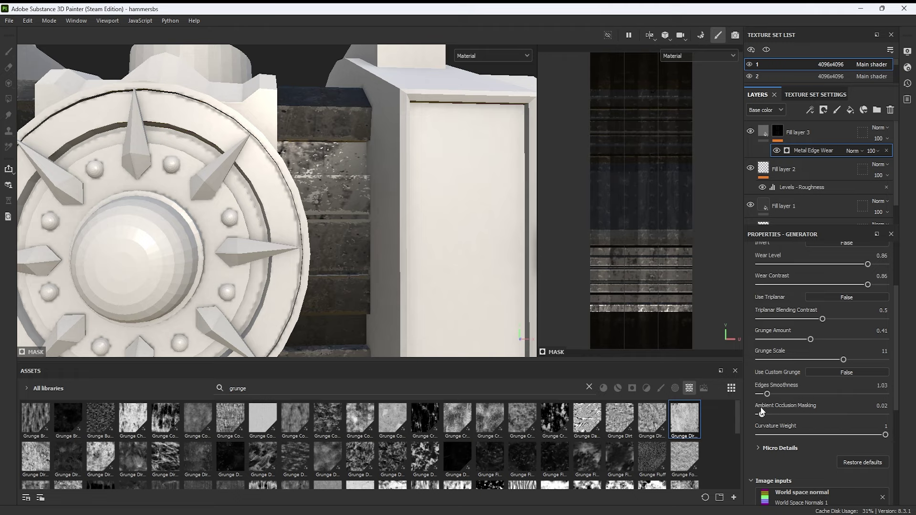
scroll(774, 396, up, 3)
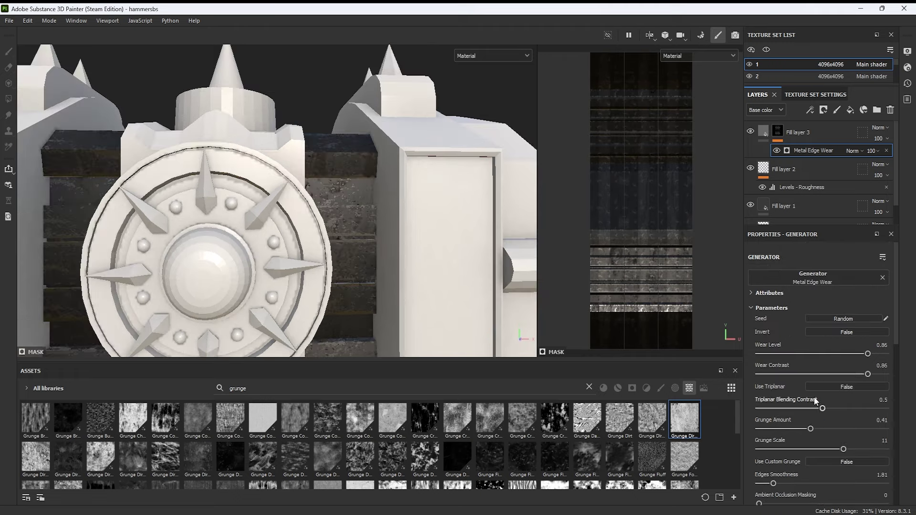
drag(868, 353, 852, 354)
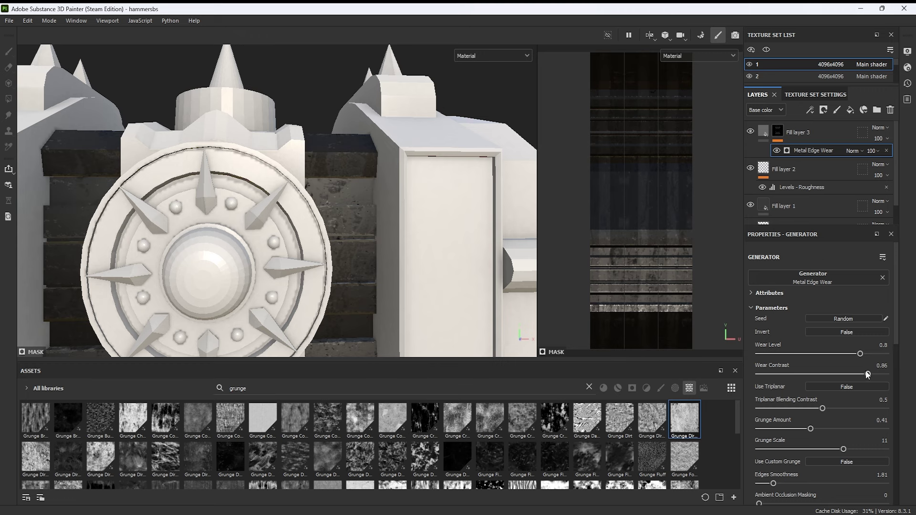
Select Fill layer 3 and lower its height very slightly.
scroll(349, 247, down, 3)
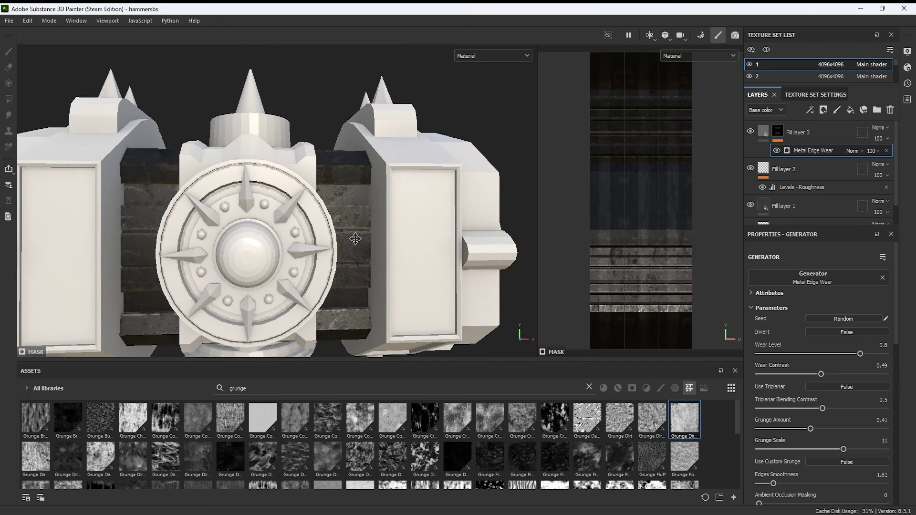
scroll(349, 247, up, 5)
click(813, 133)
drag(811, 403, 812, 403)
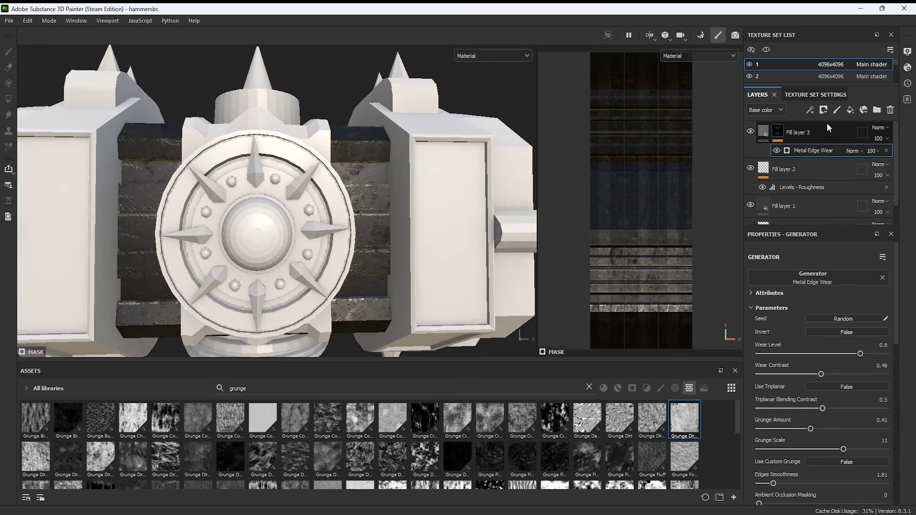
Add a Grunge Scratches Rough fill to Fill layer 3's mask with balance 0.63.
right_click(777, 130)
click(811, 474)
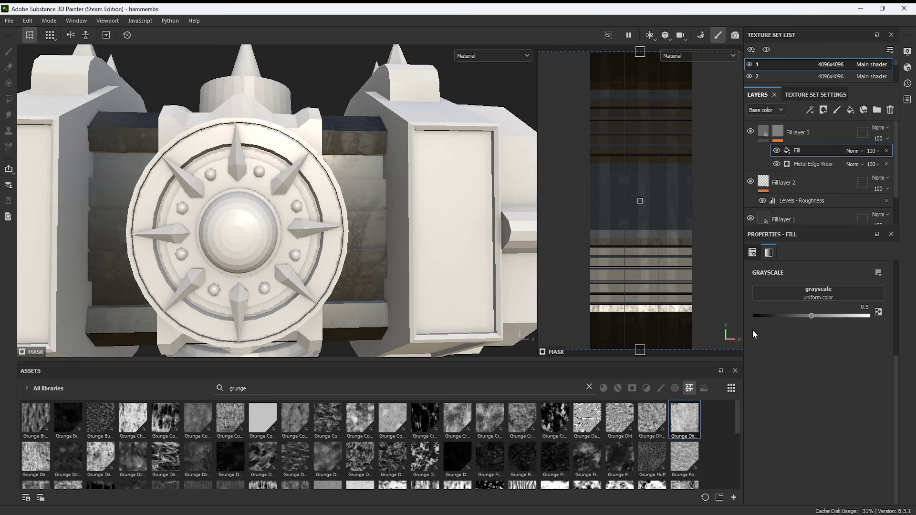
click(398, 386)
text(sc)
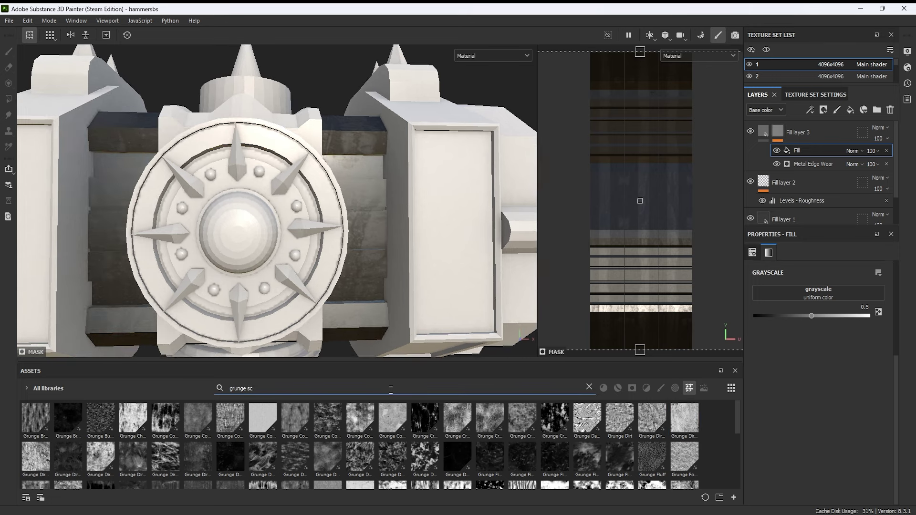
text(ra)
drag(366, 420, 818, 293)
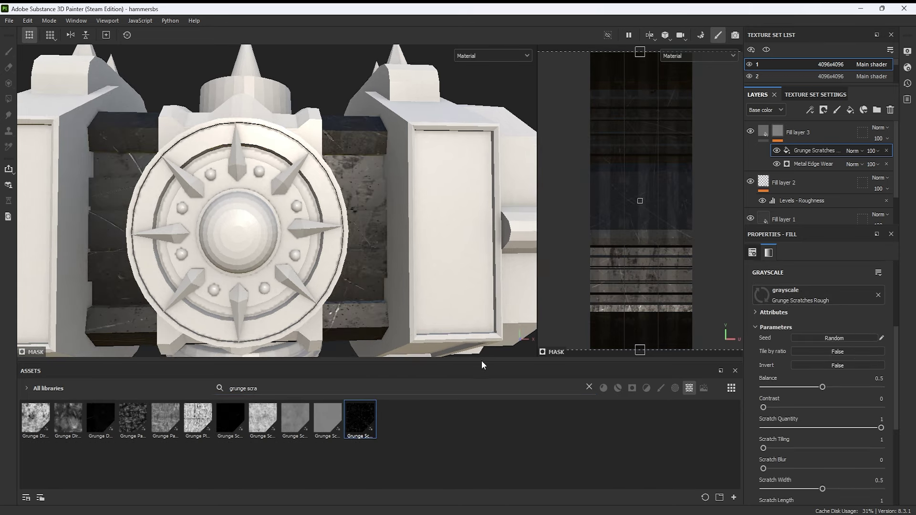
drag(483, 362, 488, 407)
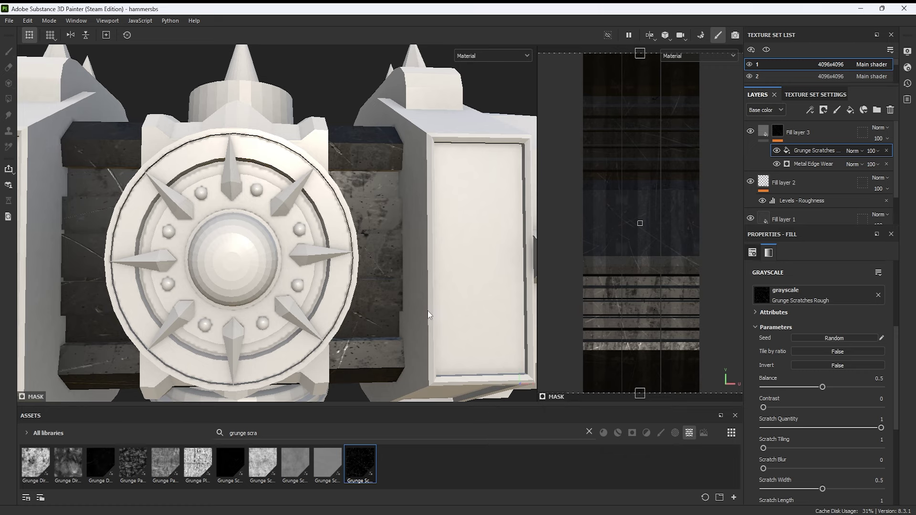
mouse_move(832, 387)
mouse_down()
mouse_move(861, 386)
mouse_move(803, 390)
mouse_up()
Set Grunge Scratches tiling to 3 with Lighten blending, and add Fill layer 4.
scroll(814, 389, up, 3)
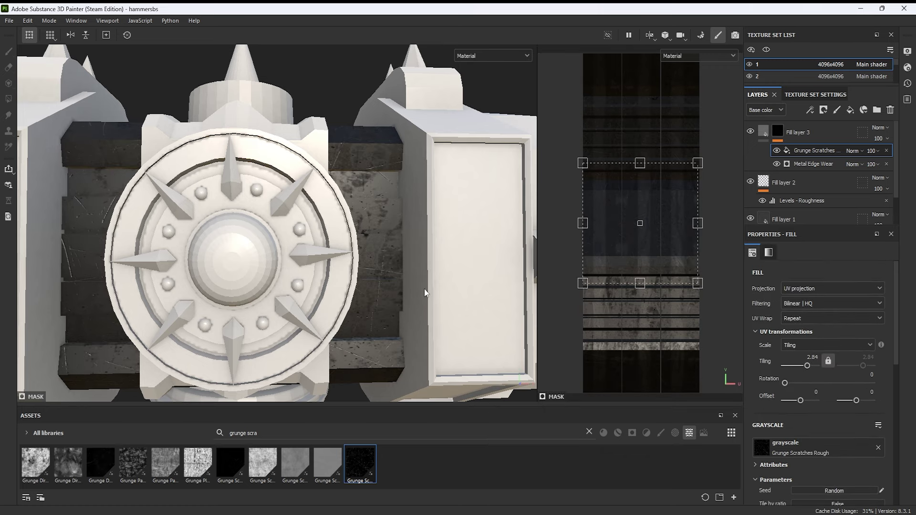
scroll(424, 292, up, 1)
scroll(811, 407, down, 4)
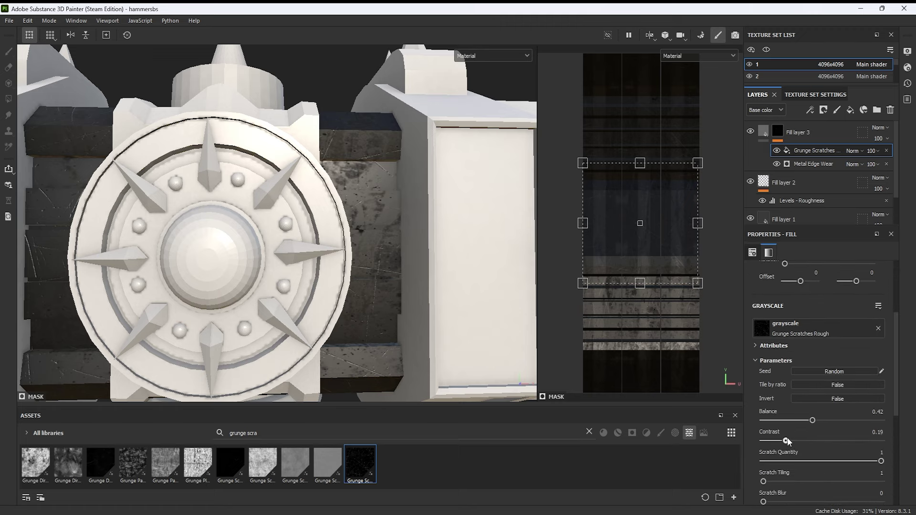
drag(839, 422, 838, 421)
scroll(822, 416, down, 3)
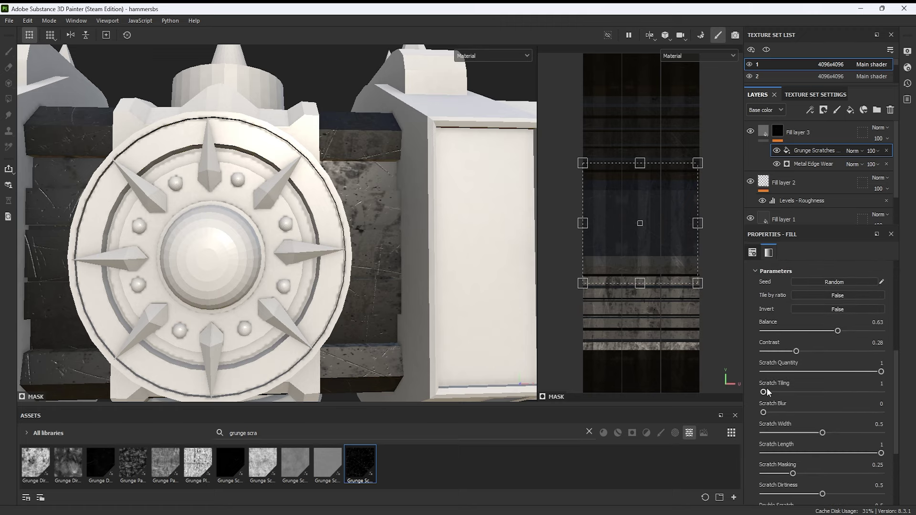
drag(763, 392, 810, 392)
scroll(408, 288, down, 2)
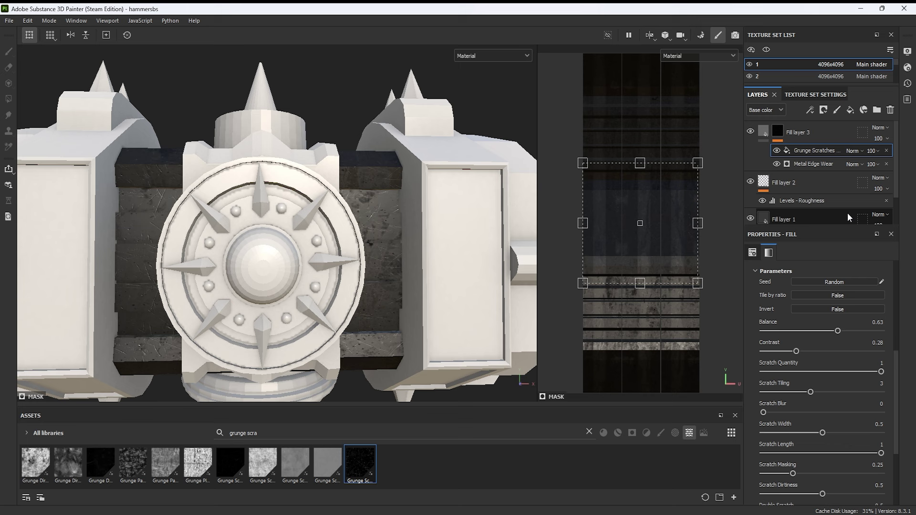
click(854, 150)
click(872, 233)
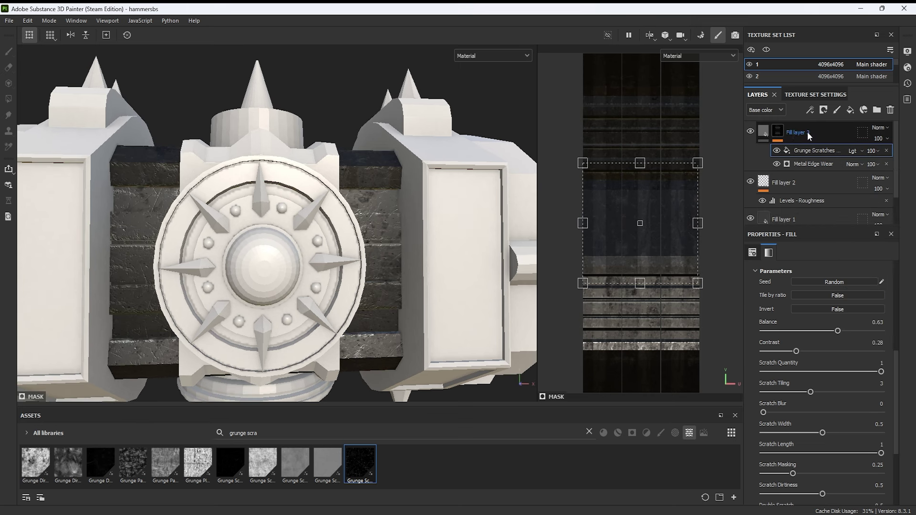
click(850, 111)
right_click(810, 152)
Fill Fill layer 4's mask with the Dirt 5 texture at tiling 21.58.
click(806, 347)
scroll(428, 299, up, 2)
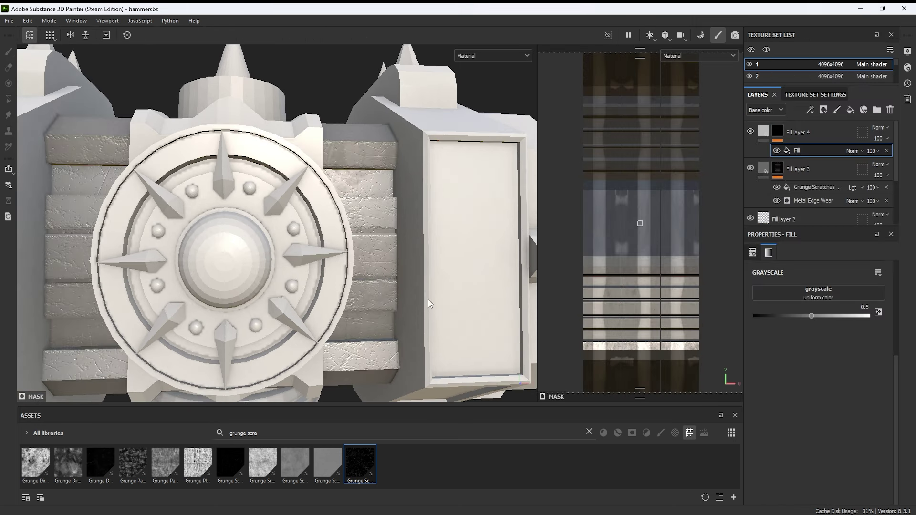
triple_click(206, 431)
text(dirt)
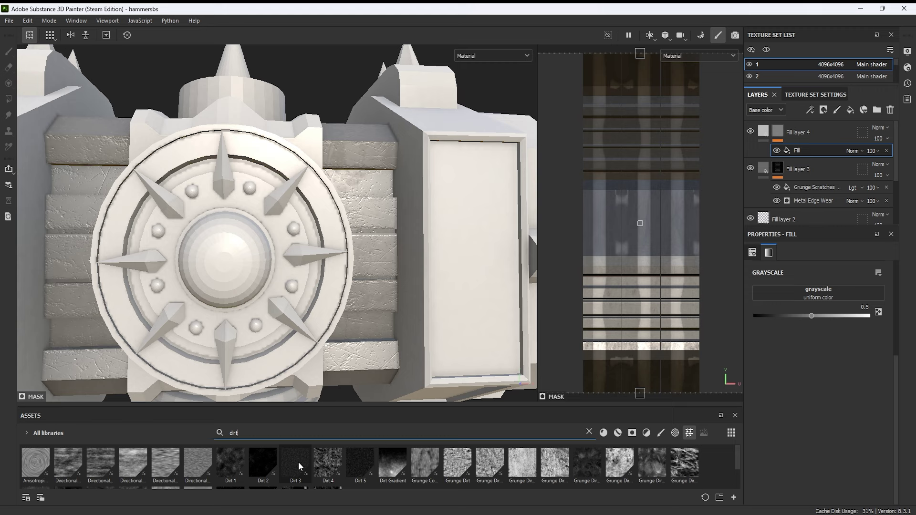
drag(360, 462, 818, 293)
scroll(386, 259, down, 2)
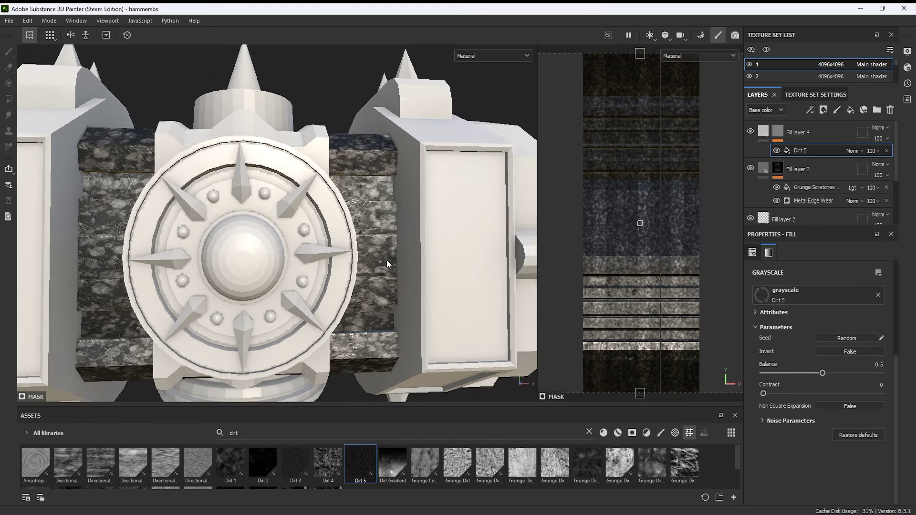
scroll(794, 362, up, 3)
drag(794, 364, 814, 364)
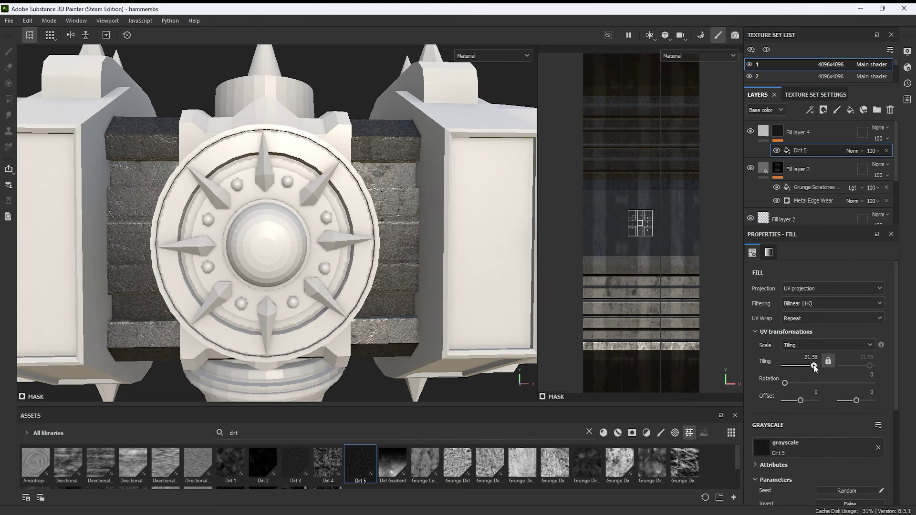
Disable colour and roughness on Fill layer 4 and raise its height to 0.0204.
scroll(376, 260, up, 3)
click(796, 138)
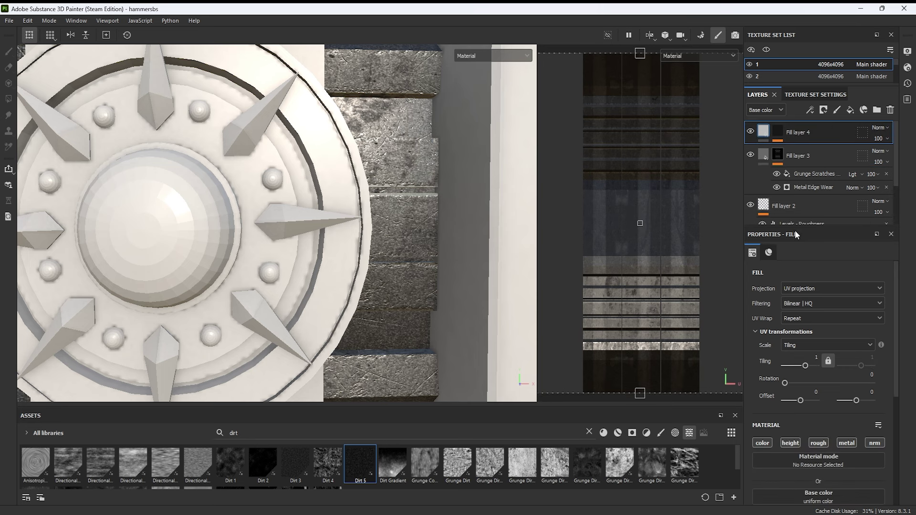
click(761, 443)
scroll(833, 425, down, 3)
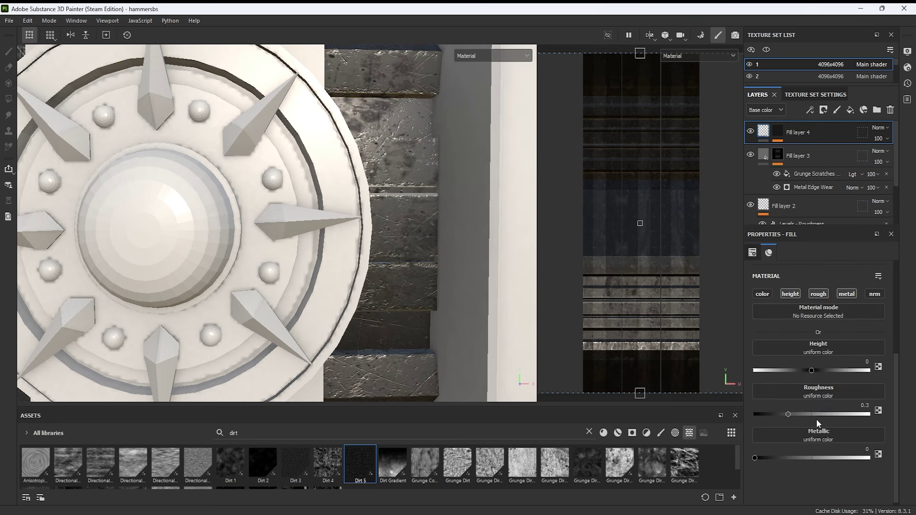
click(822, 295)
drag(811, 370, 814, 371)
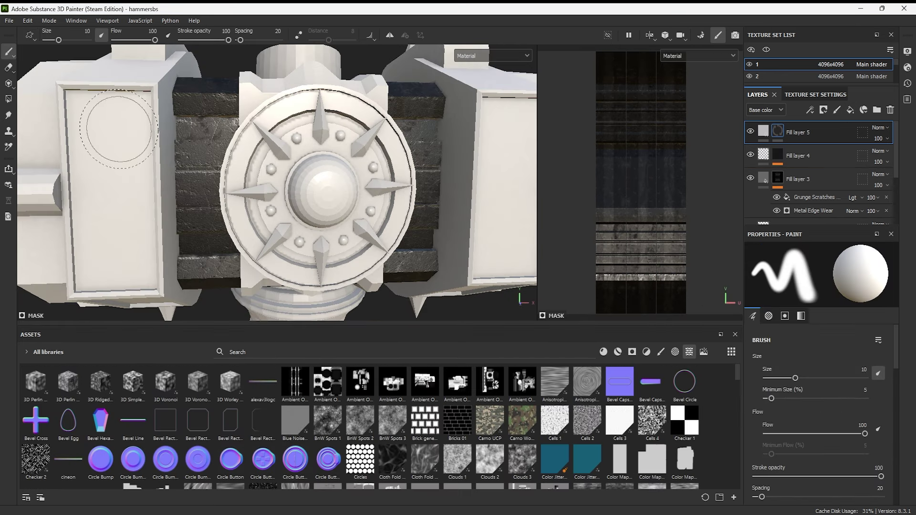
Polygon-fill alternating dark-block strips into Fill layer 5's mask.
key(4)
scroll(432, 155, down, 2)
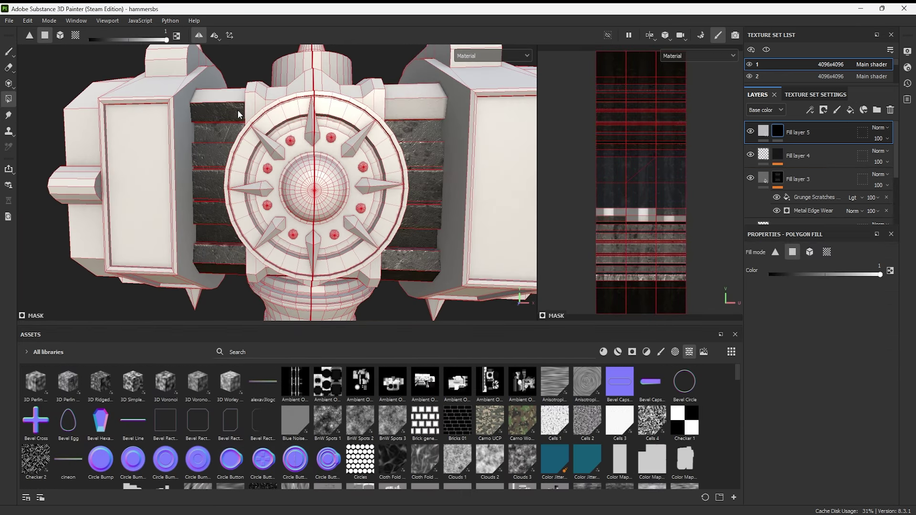
click(669, 224)
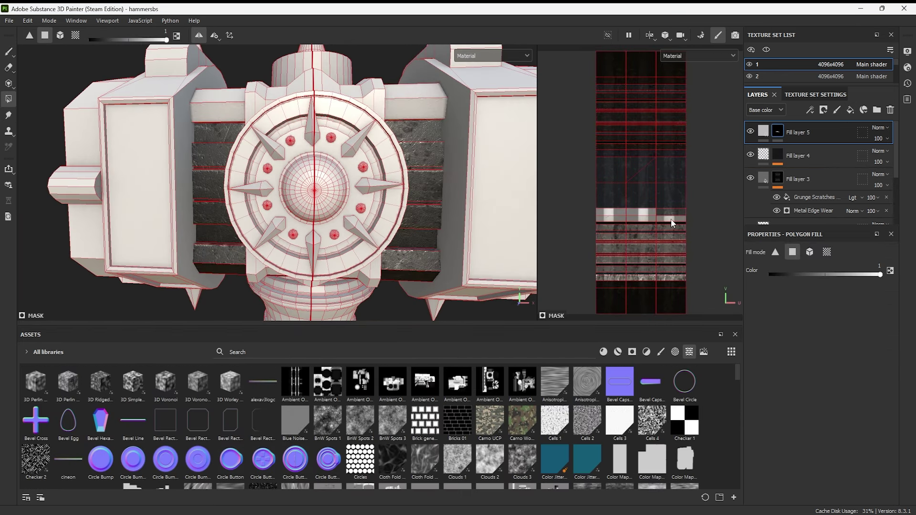
click(423, 158)
click(614, 239)
click(423, 191)
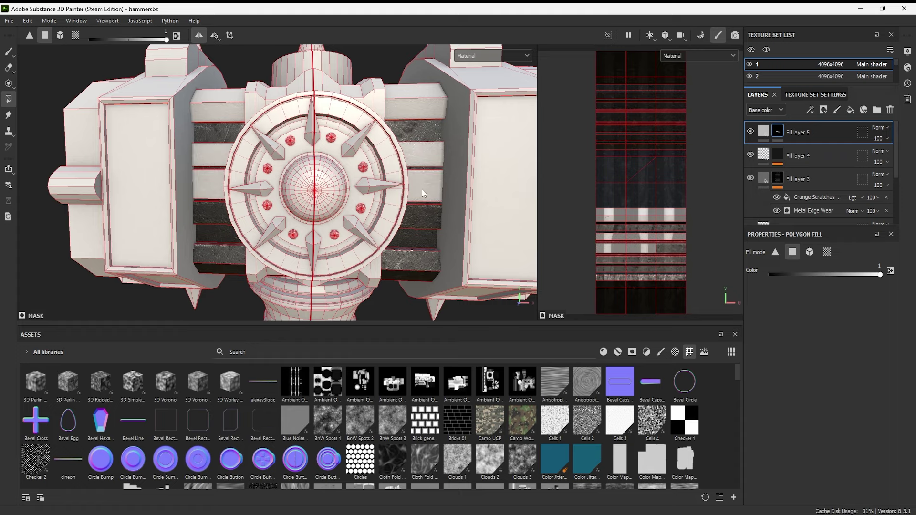
click(430, 223)
click(620, 263)
click(620, 270)
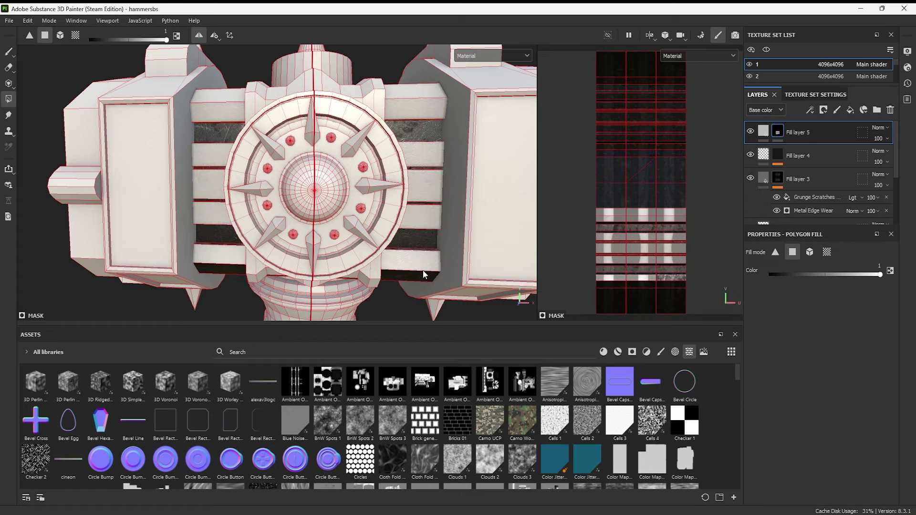
Fill the remaining strips on the left and right blocks, then return to brush painting.
alt+drag(497, 187, 261, 199)
click(261, 200)
click(466, 172)
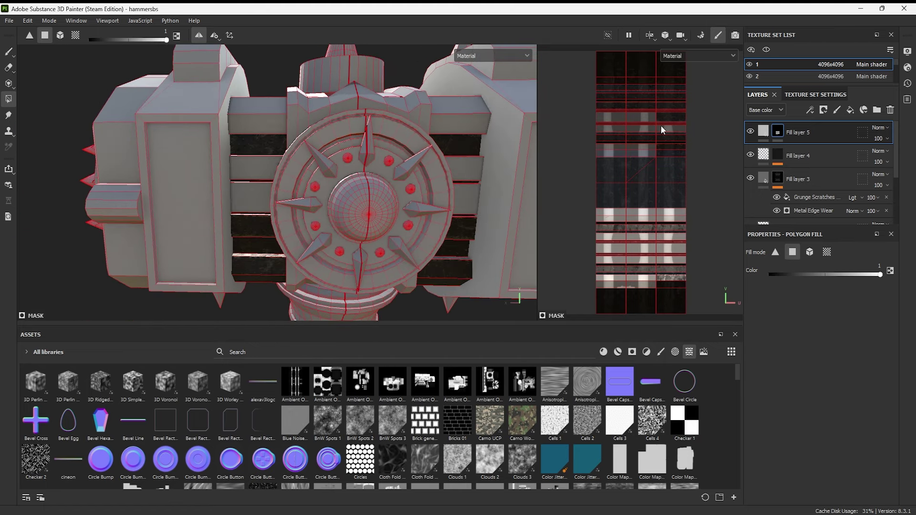
click(461, 233)
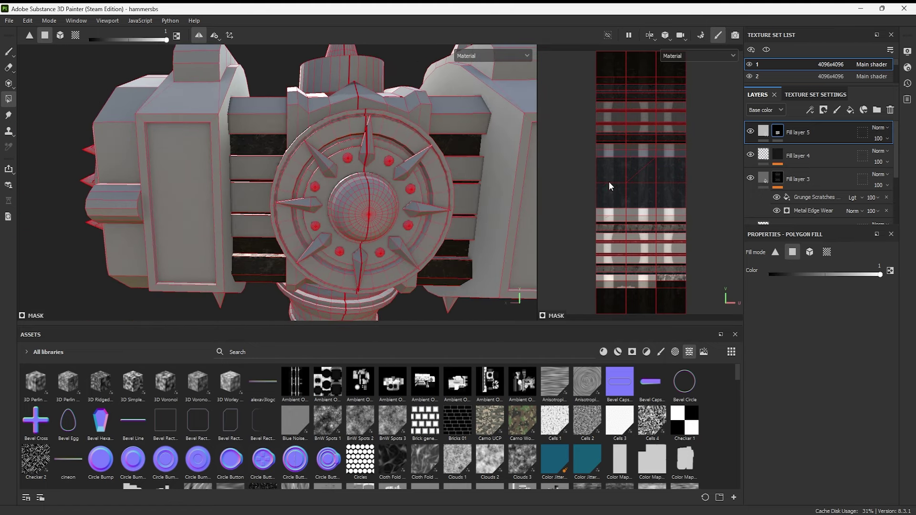
alt+drag(267, 239, 265, 274)
mouse_move(429, 191)
alt+mouse_down()
mouse_move(361, 181)
mouse_move(474, 219)
alt+mouse_up()
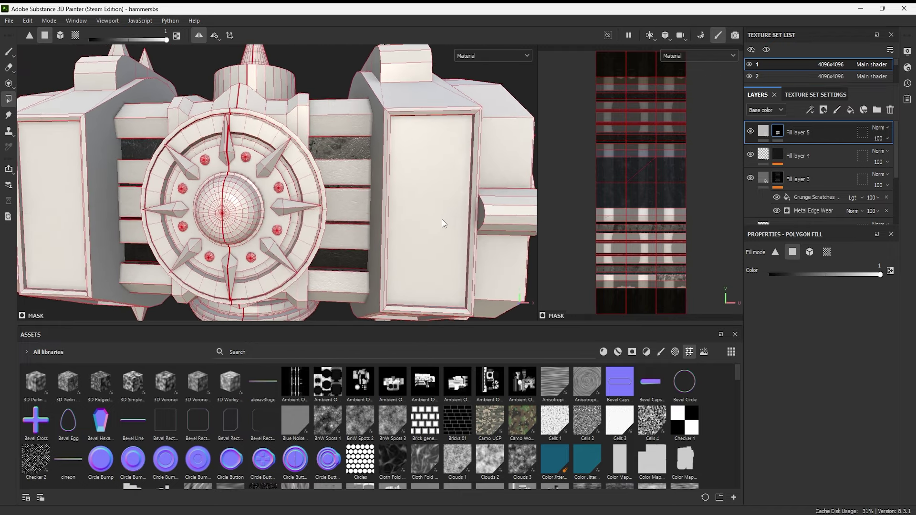
key(1)
scroll(402, 205, up, 3)
Fill Fill layer 5's mask with the Fabric Medieval Cross Corner pattern at tiling 19.39.
right_click(772, 132)
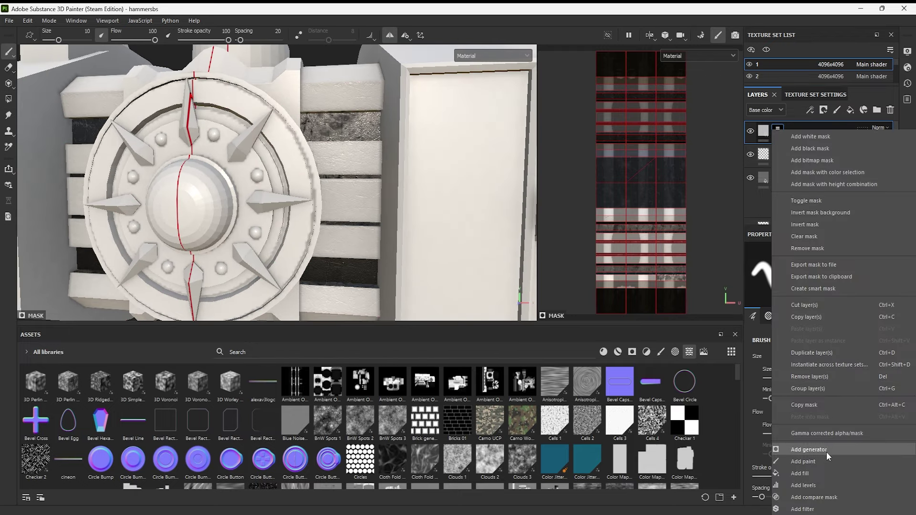
click(827, 450)
scroll(430, 466, down, 3)
drag(651, 454, 818, 416)
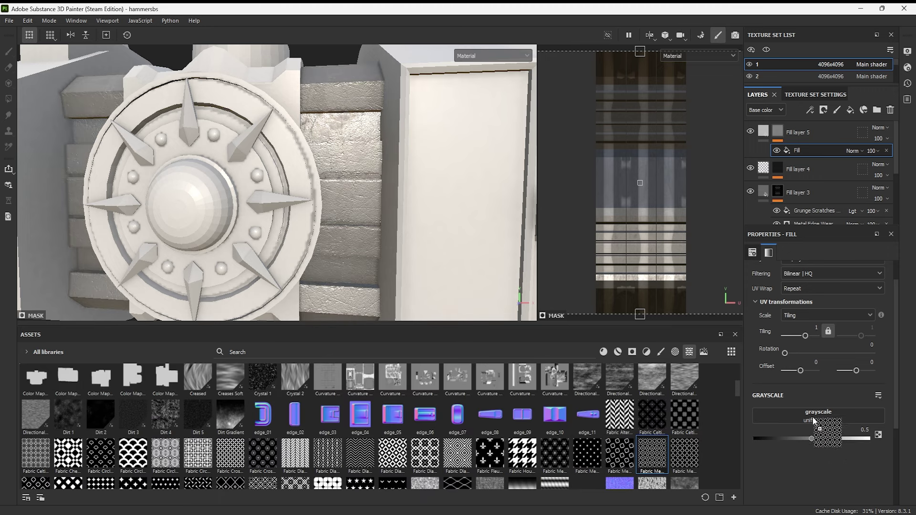
alt+drag(448, 224, 457, 219)
drag(806, 365, 813, 366)
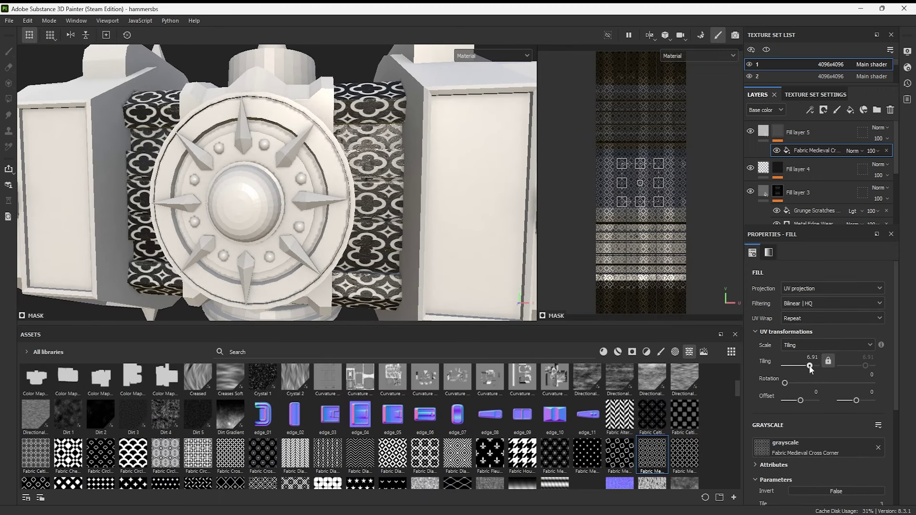
scroll(818, 403, down, 3)
drag(781, 393, 774, 395)
Multiply the fabric pattern into the mask, lower tile count and border, set corner scale to 0.8.
click(862, 150)
click(857, 198)
scroll(411, 234, up, 2)
mouse_move(881, 414)
mouse_down()
mouse_move(811, 415)
mouse_move(857, 455)
mouse_up()
alt+drag(391, 196, 425, 193)
scroll(817, 377, up, 5)
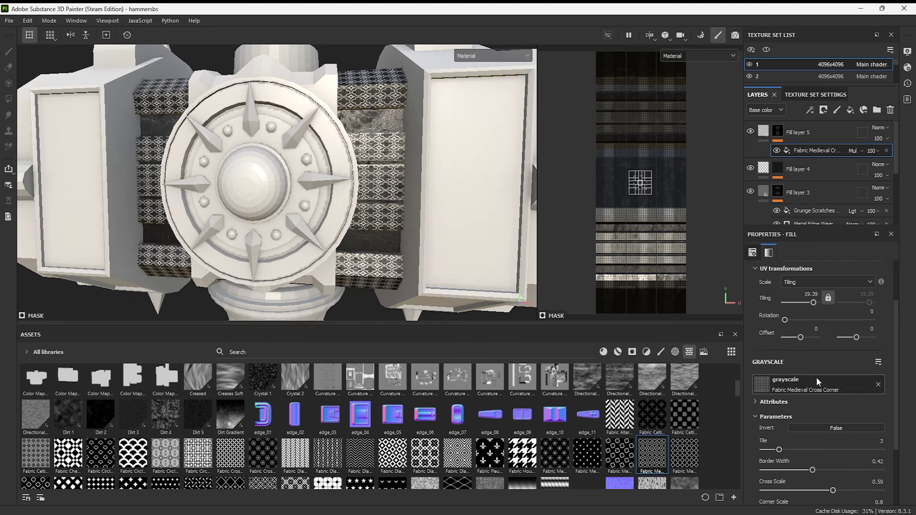
scroll(432, 253, up, 2)
scroll(432, 252, up, 2)
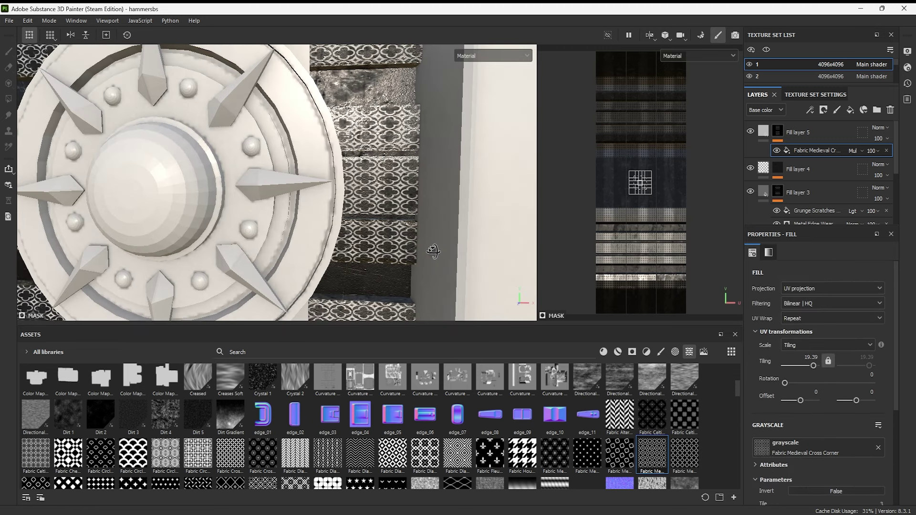
Make Fill layer 5 metallic 0.9469, roughness 0.0857, with its colour channel disabled.
click(763, 135)
scroll(870, 381, down, 2)
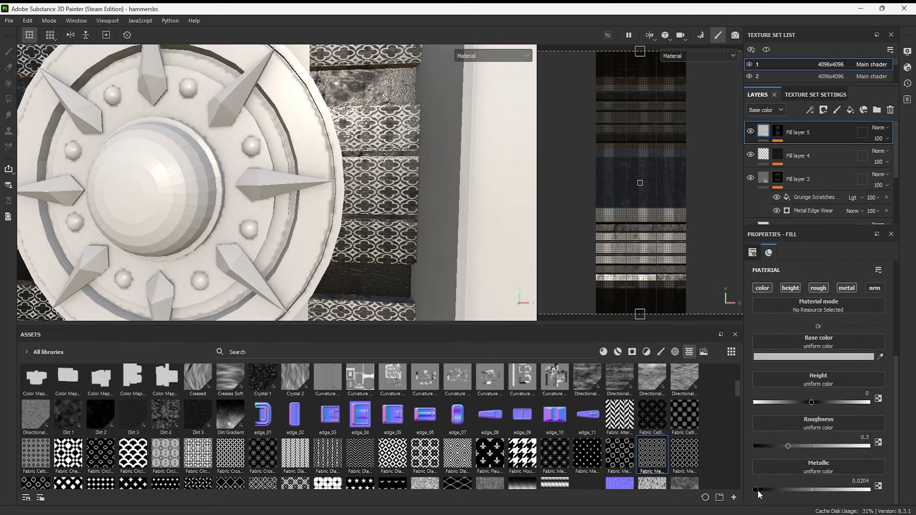
drag(757, 490, 852, 491)
drag(786, 446, 763, 446)
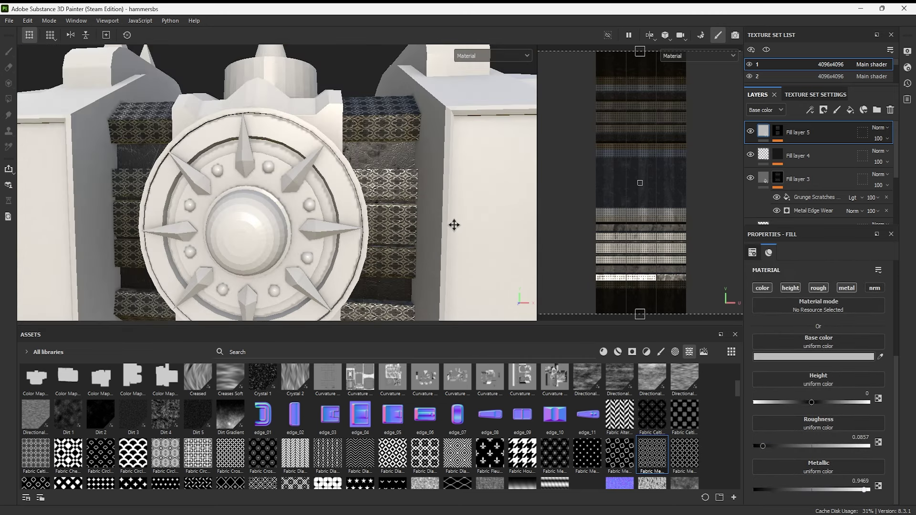
click(762, 288)
scroll(471, 242, up, 3)
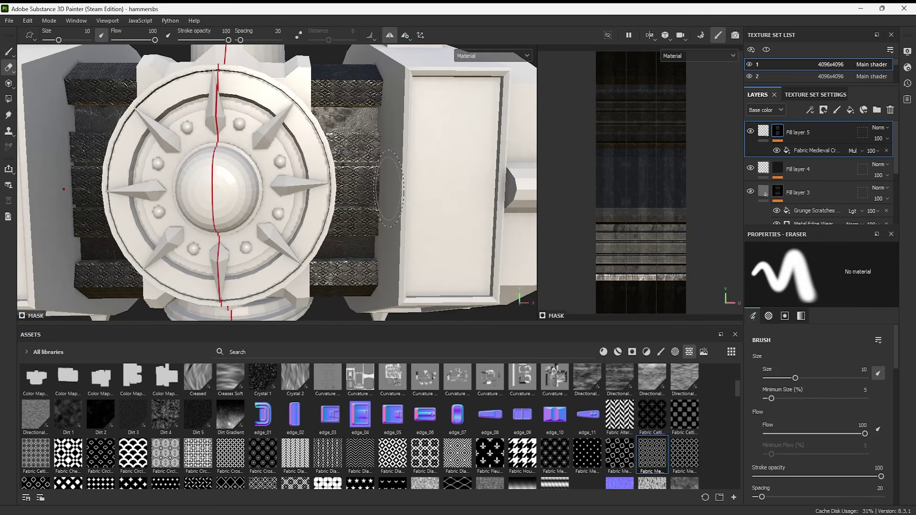
Set the fabric mask effect's tile count to 2 and tiling to 9.26, restoring it after an accidental delete.
click(807, 151)
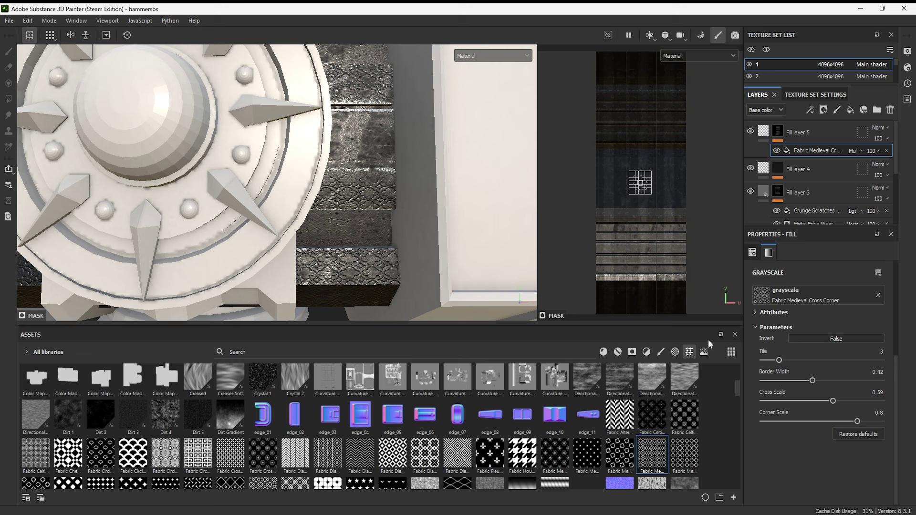
drag(776, 360, 771, 360)
scroll(468, 242, down, 2)
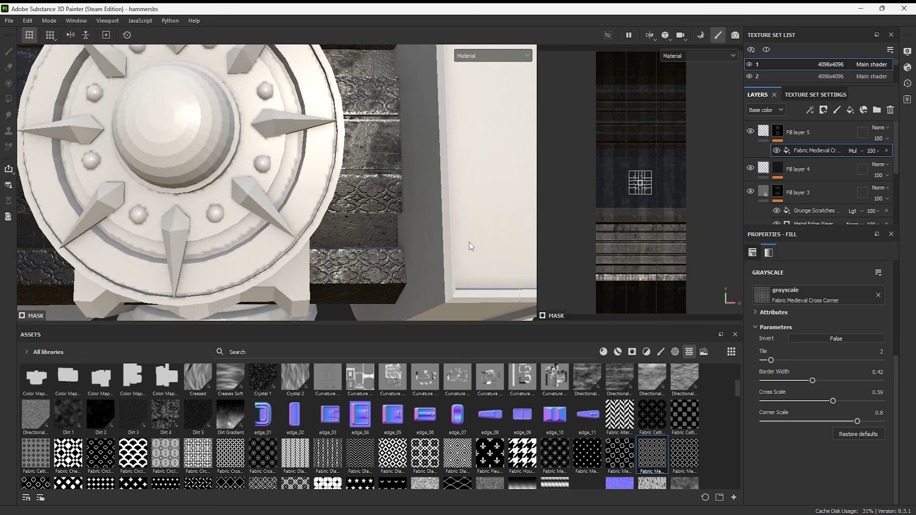
scroll(800, 331, up, 3)
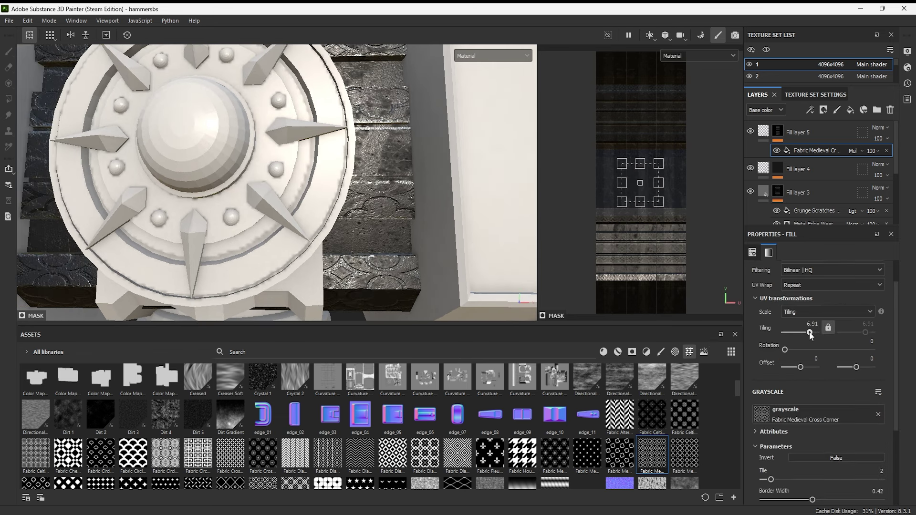
click(809, 331)
mouse_move(466, 219)
alt+mouse_down()
mouse_move(456, 230)
mouse_move(485, 237)
alt+mouse_up()
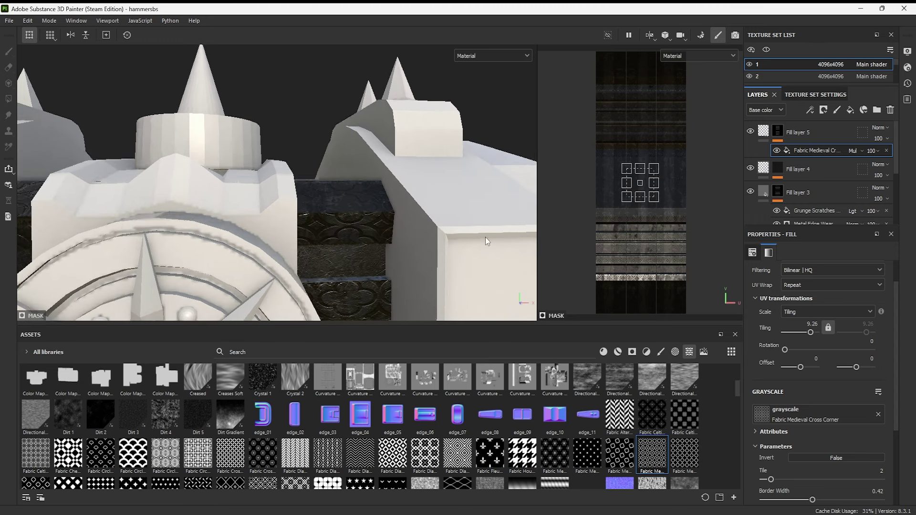
key(Delete)
alt+drag(334, 191, 229, 157)
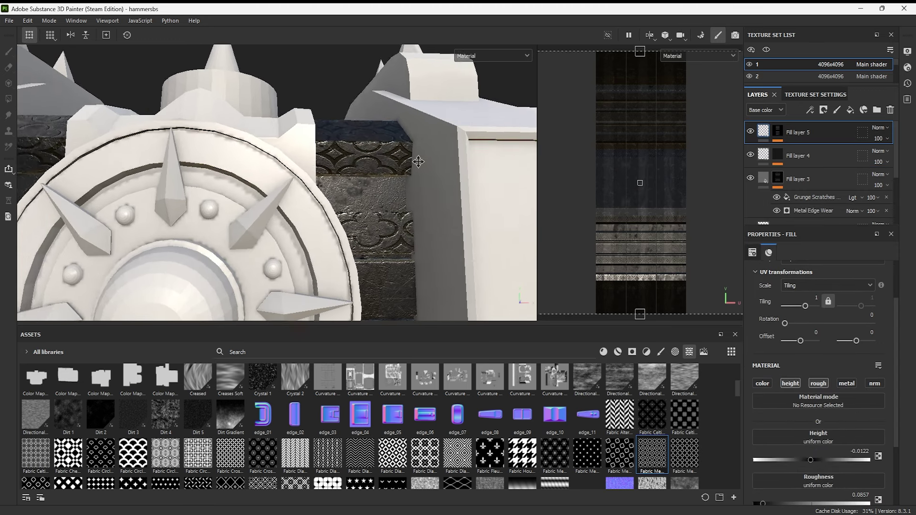
key(ctrl+z)
Switch to the mask eraser with size 5.95 and stroke opacity 39, viewing the hammer head from several angles.
key(e)
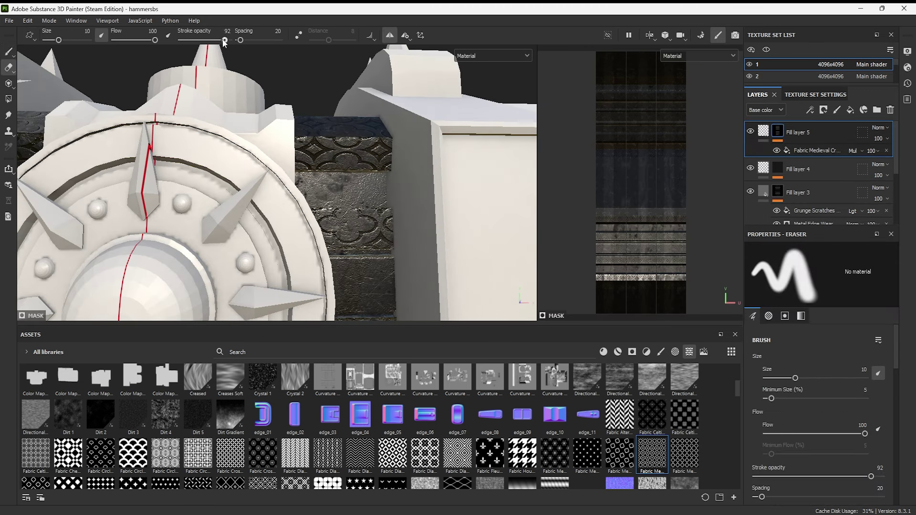
alt+drag(215, 143, 296, 114)
right_click(314, 103)
drag(382, 241, 374, 242)
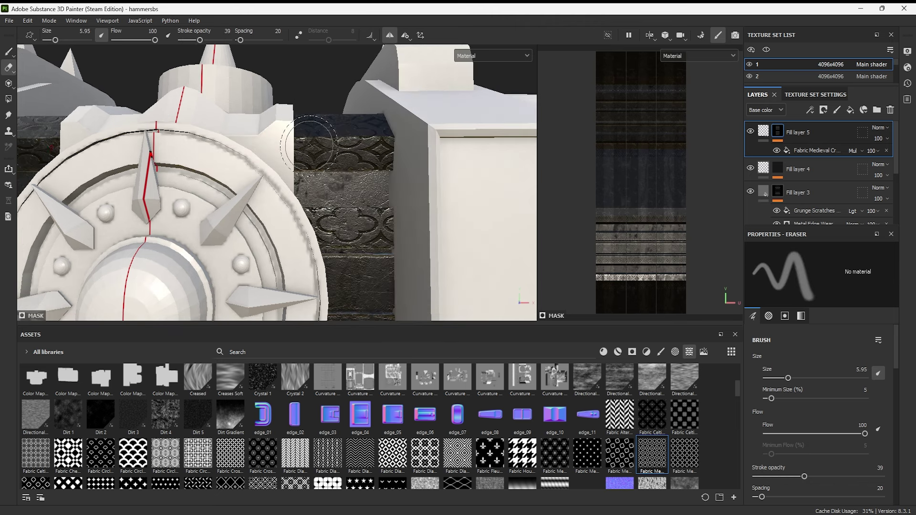
mouse_move(341, 123)
alt+mouse_down()
mouse_move(359, 220)
mouse_move(324, 181)
alt+mouse_up()
alt+drag(391, 205, 400, 232)
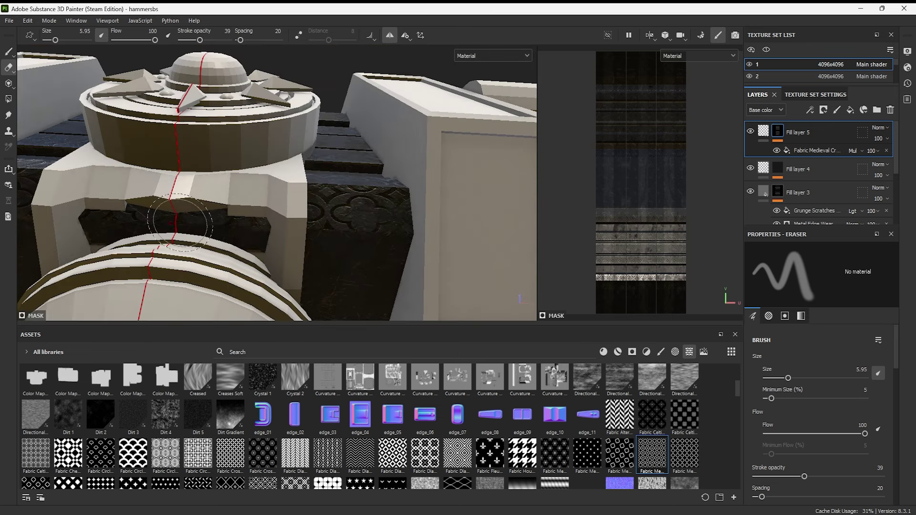
scroll(180, 223, down, 5)
alt+drag(180, 223, 400, 235)
scroll(399, 236, up, 5)
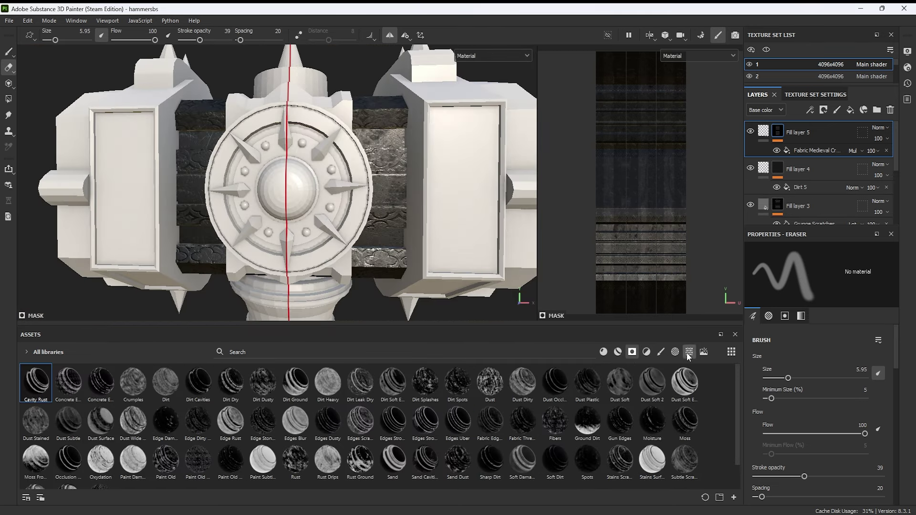
Add a new black-masked Fill layer 6 above Fill layer 5 and bring up its mask options.
click(689, 354)
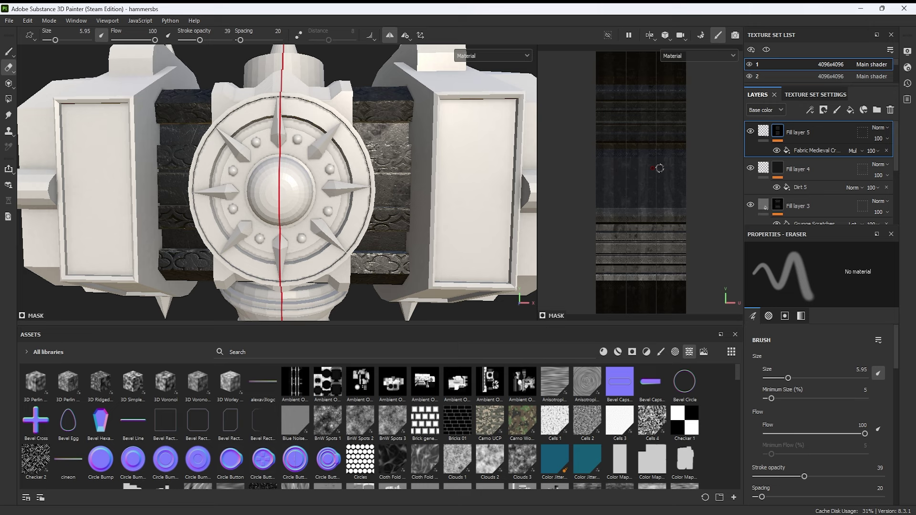
click(850, 110)
right_click(767, 127)
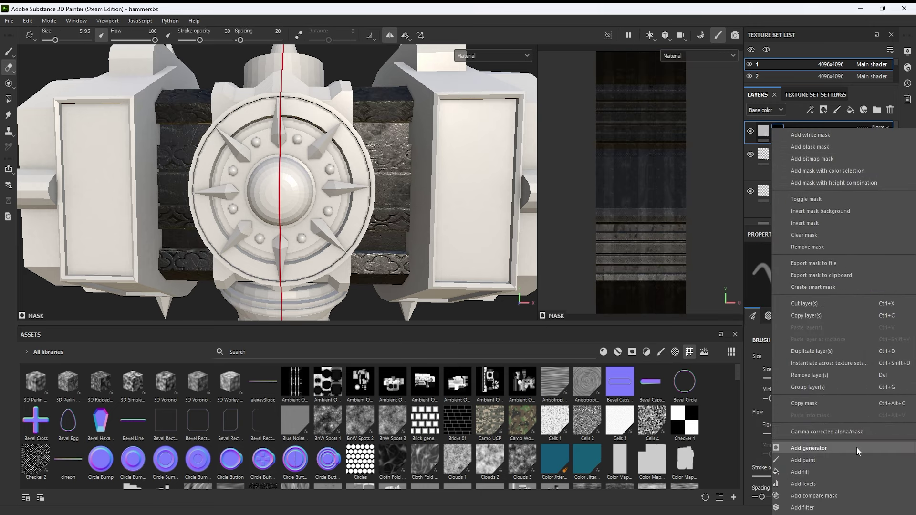
Mask Fill layer 6 with a Dirt generator, Dirt Level 0.21 and Contrast 0.59.
click(792, 505)
click(792, 344)
drag(853, 354, 795, 354)
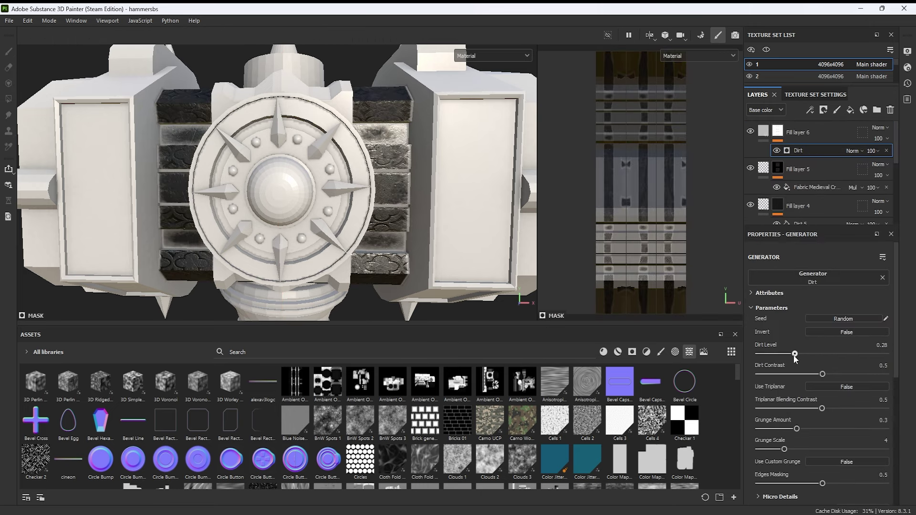
click(801, 133)
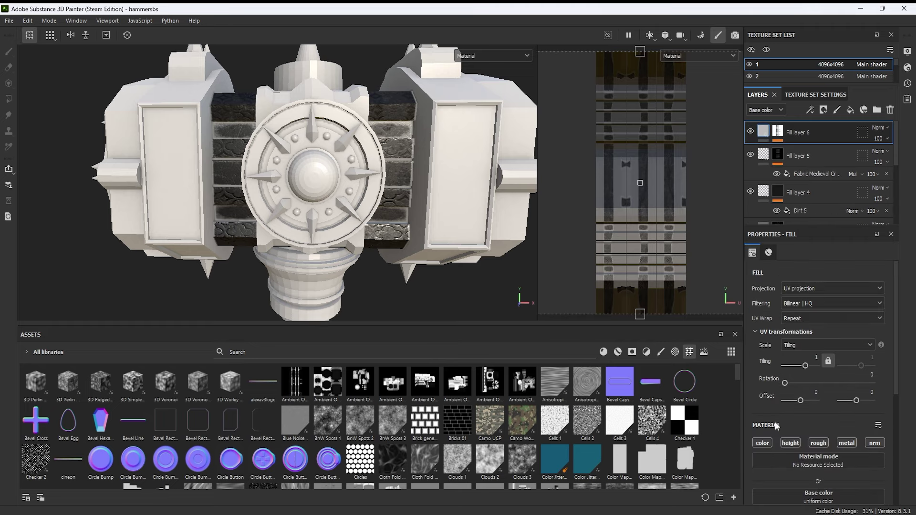
scroll(477, 173, up, 3)
scroll(477, 173, down, 3)
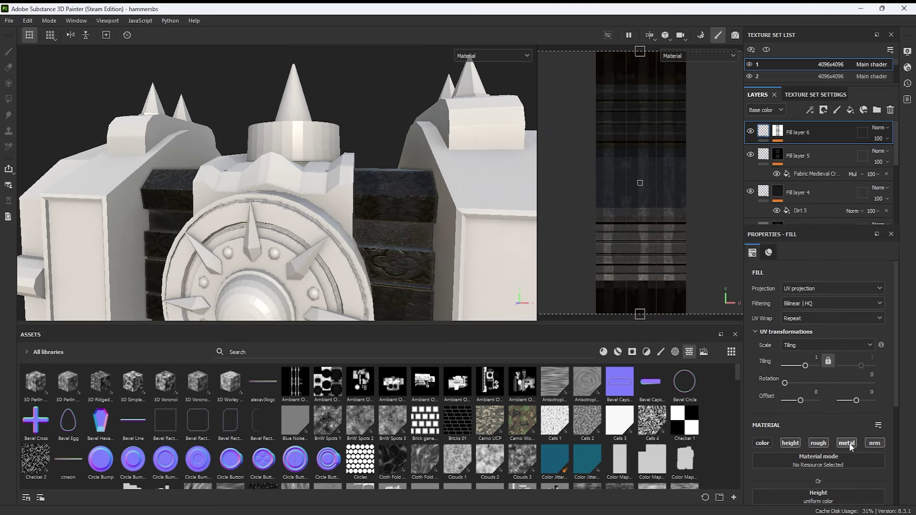
Turn off Fill layer 6's colour, give it height -0.0286, and select Fill layer 3.
scroll(408, 191, up, 5)
scroll(408, 191, up, 3)
scroll(811, 430, down, 2)
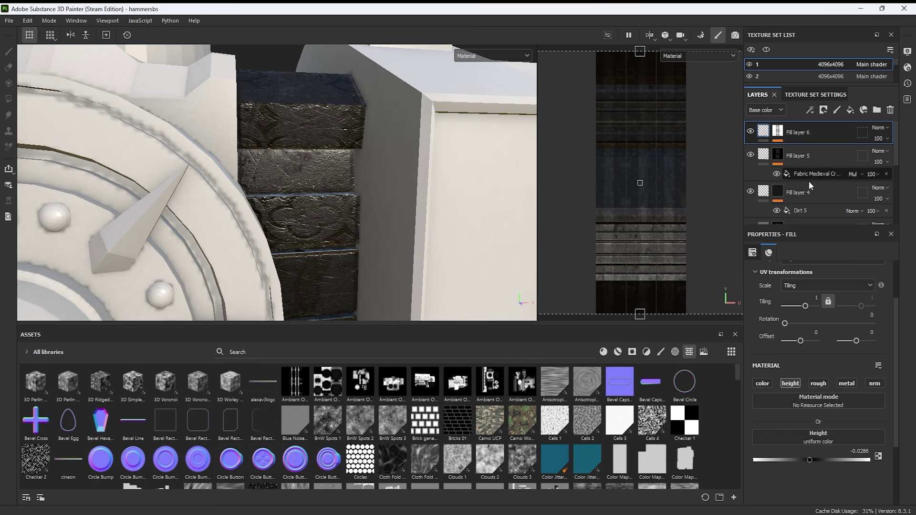
click(762, 383)
scroll(441, 210, down, 3)
scroll(441, 210, up, 3)
scroll(820, 182, down, 2)
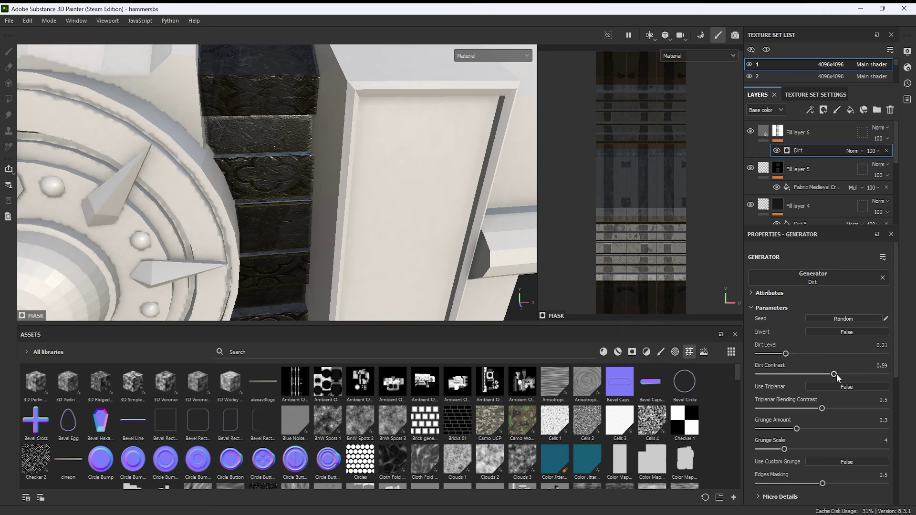
scroll(838, 413, down, 2)
drag(796, 369, 803, 370)
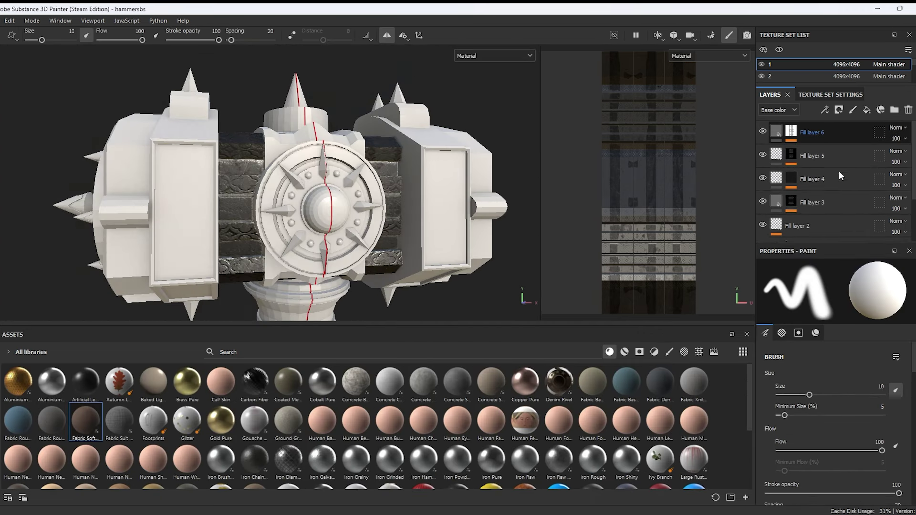
click(832, 203)
Copy Fill layers 3 through 1 and paste them into texture set 4.
scroll(835, 205, down, 2)
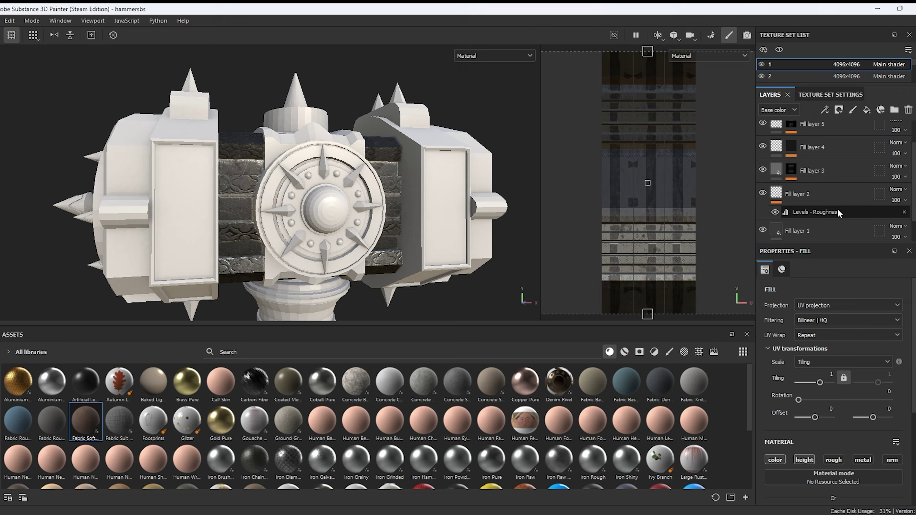
shift+click(819, 197)
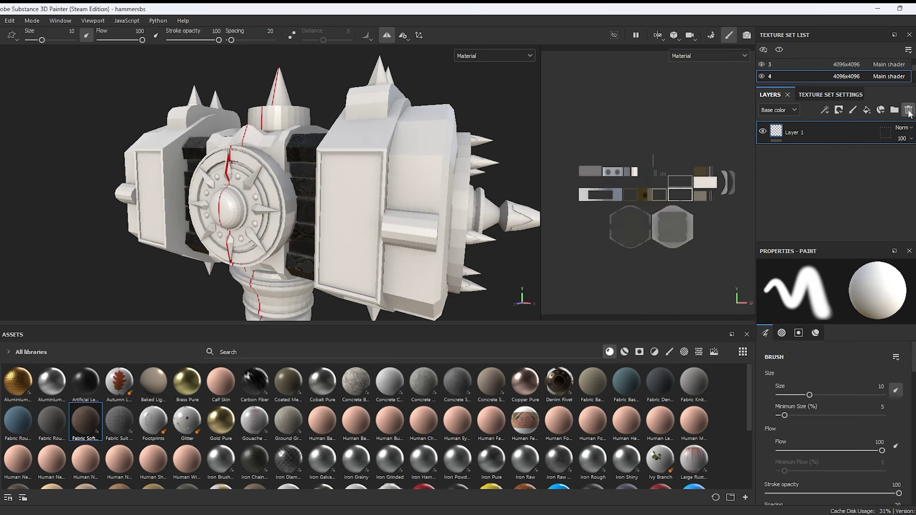
click(909, 110)
key(ctrl+v)
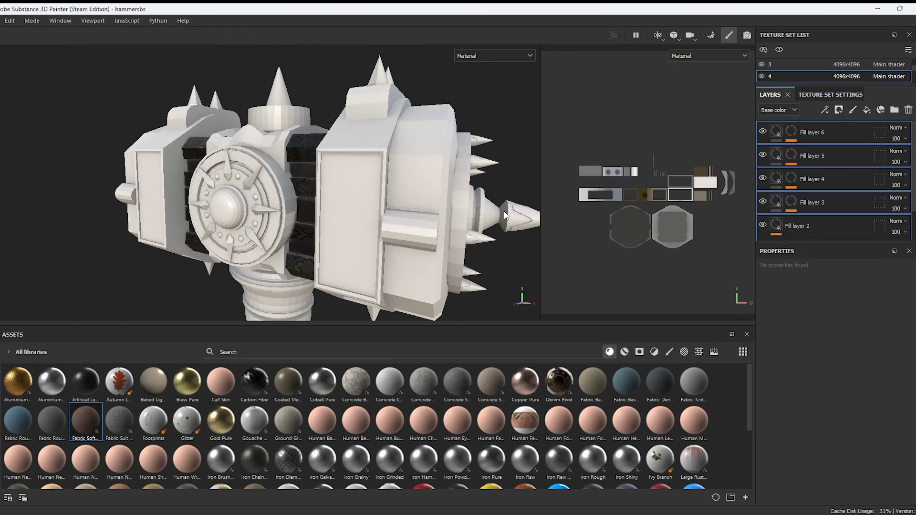
Set Fill layer 1's base colour to dark grey 494949 in texture sets 4 and 1.
scroll(815, 210, down, 2)
click(811, 225)
click(805, 380)
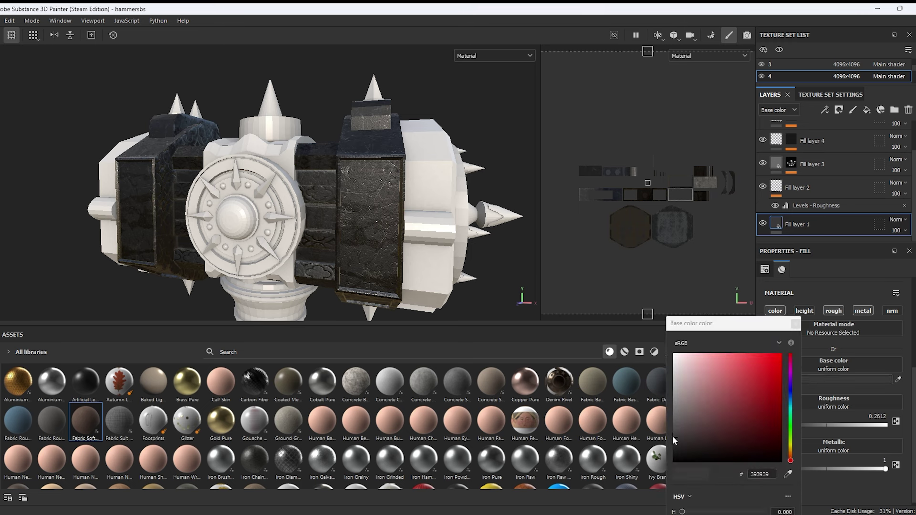
click(671, 436)
scroll(828, 71, up, 2)
click(828, 67)
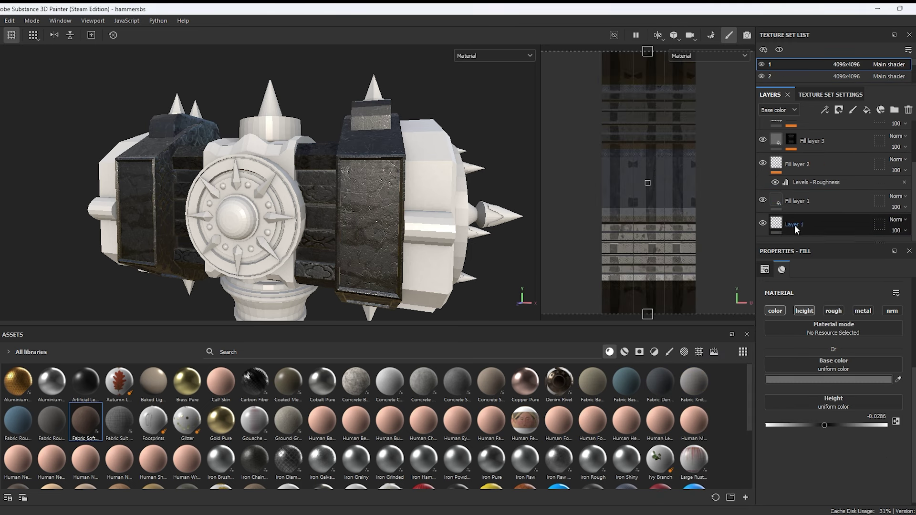
click(791, 380)
click(673, 432)
scroll(811, 70, down, 2)
Add a new Fill layer 7 with a black mask in texture set 4.
click(811, 76)
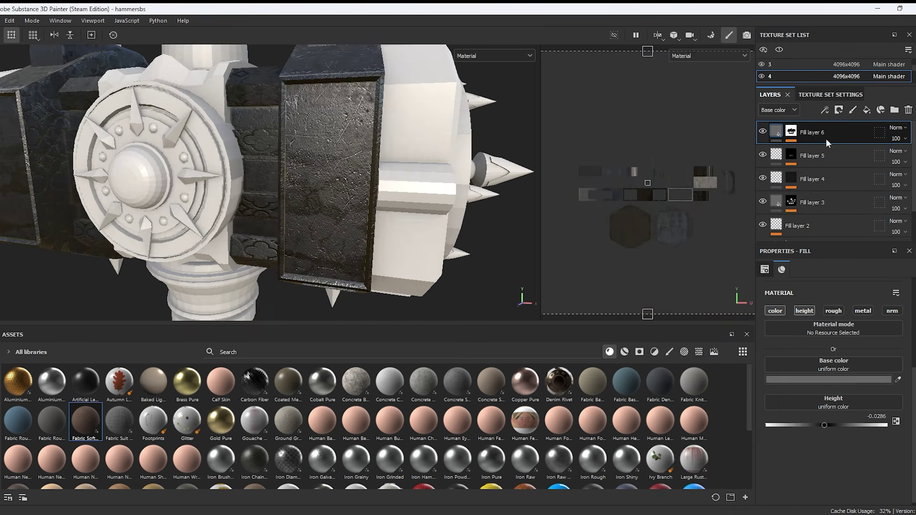
right_click(830, 136)
click(824, 22)
click(791, 131)
Polygon-fill Fill layer 7's mask over the dark side panels and add a fill effect to it.
key(4)
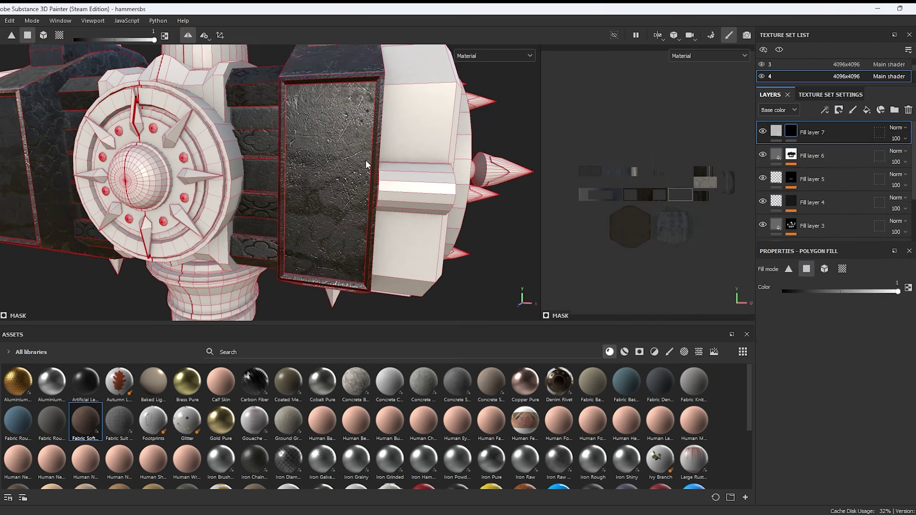
mouse_move(368, 160)
alt+mouse_down()
mouse_move(385, 156)
mouse_move(298, 91)
mouse_move(366, 144)
mouse_move(310, 188)
mouse_move(412, 176)
mouse_move(280, 180)
mouse_move(384, 179)
alt+mouse_up()
mouse_move(309, 160)
alt+mouse_down()
mouse_move(241, 63)
mouse_move(493, 177)
mouse_move(306, 167)
mouse_move(292, 219)
alt+mouse_up()
mouse_move(231, 219)
alt+mouse_down()
mouse_move(123, 153)
mouse_move(359, 215)
mouse_move(429, 200)
alt+mouse_up()
right_click(793, 129)
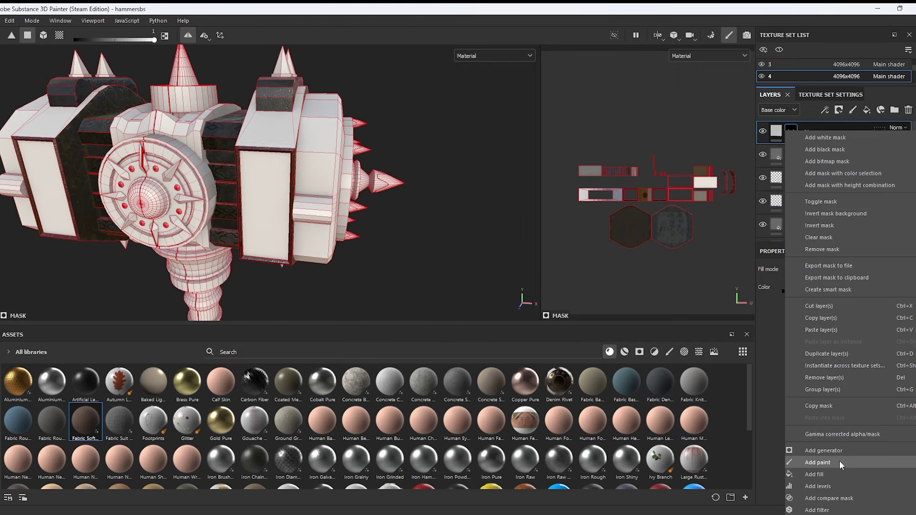
click(839, 459)
click(699, 351)
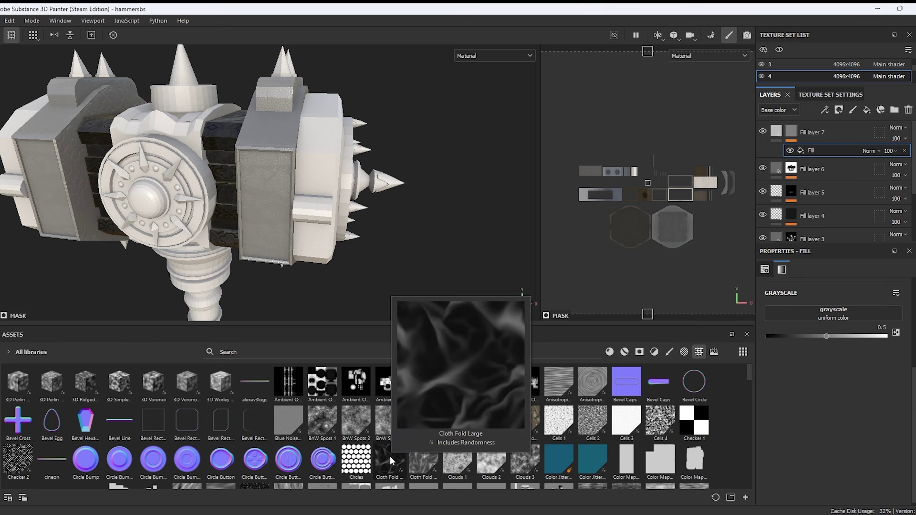
Use Cloth Fold Large as the mask fill's grayscale pattern in Multiply blend mode.
drag(390, 456, 854, 316)
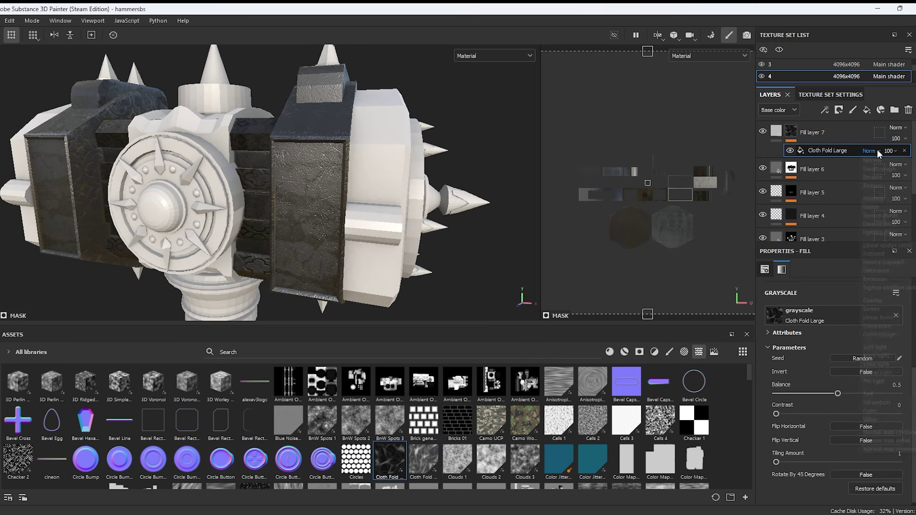
click(873, 150)
click(882, 203)
key(Delete)
scroll(792, 406, up, 1)
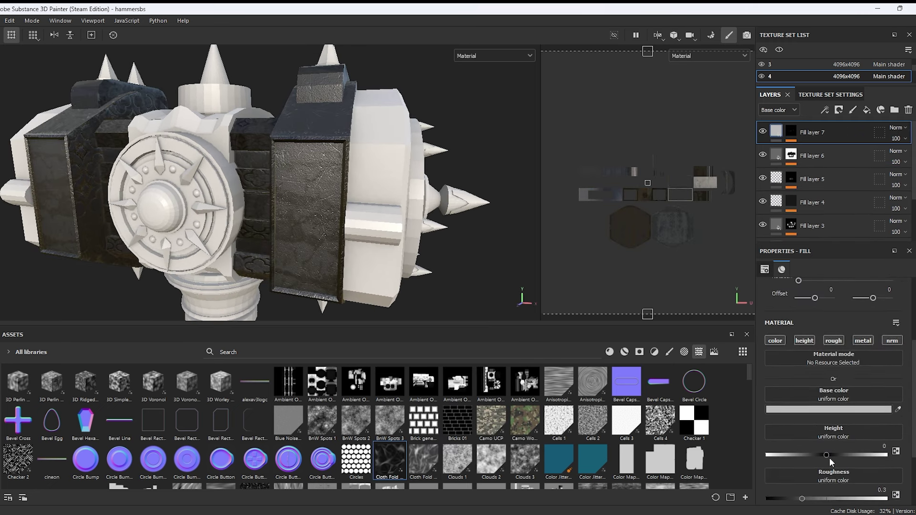
key(ctrl+z)
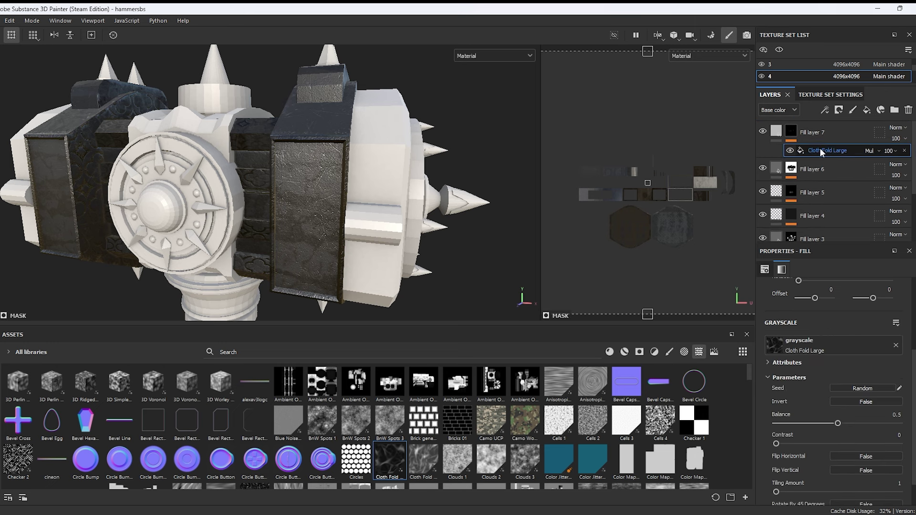
click(830, 150)
drag(799, 382, 828, 384)
key(ctrl+z)
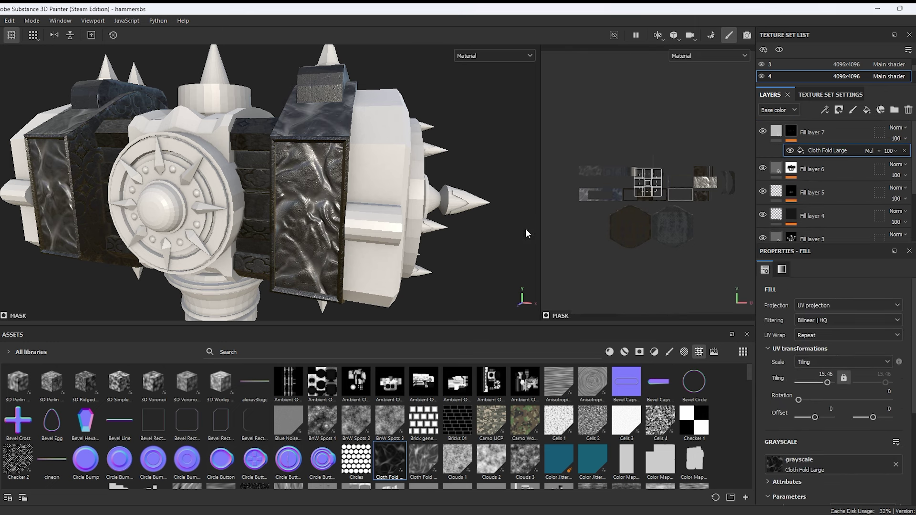
Add an Emissive channel in the texture set settings.
click(817, 94)
click(895, 157)
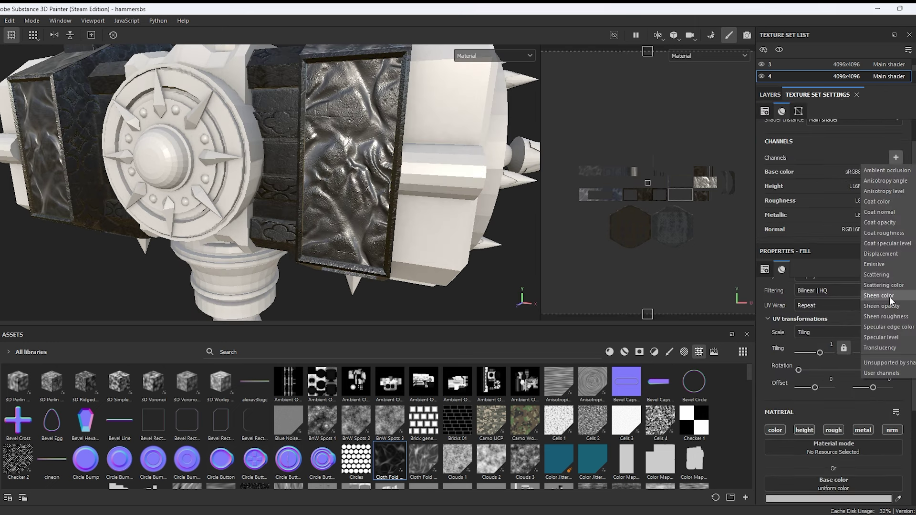
click(883, 305)
scroll(846, 419, down, 3)
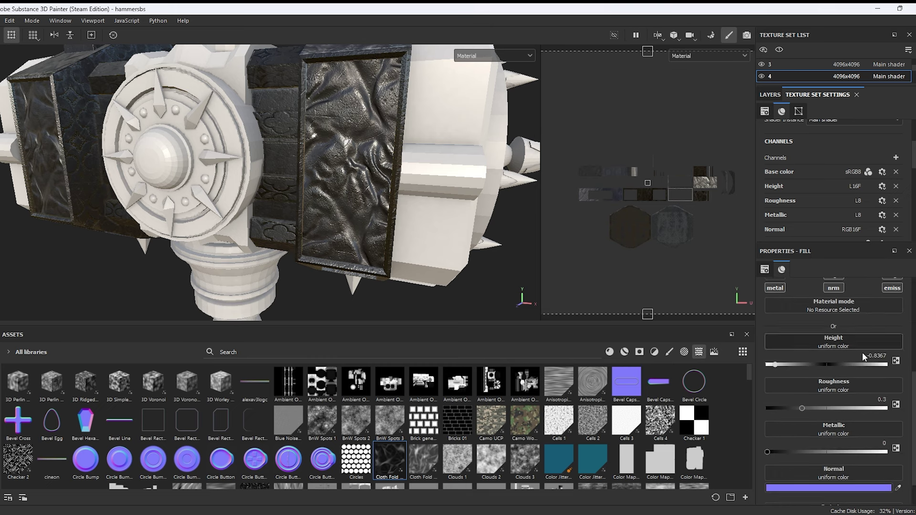
Set Fill layer 7's emissive colour to orange FF7000 and clear the mask fill's grayscale pattern.
scroll(862, 355, down, 1)
click(844, 488)
drag(771, 410, 782, 355)
drag(791, 460, 792, 457)
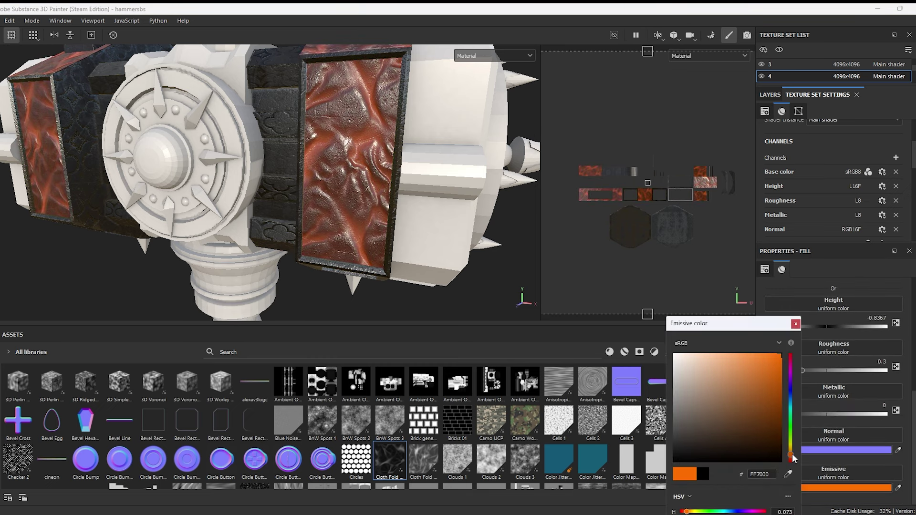
click(796, 324)
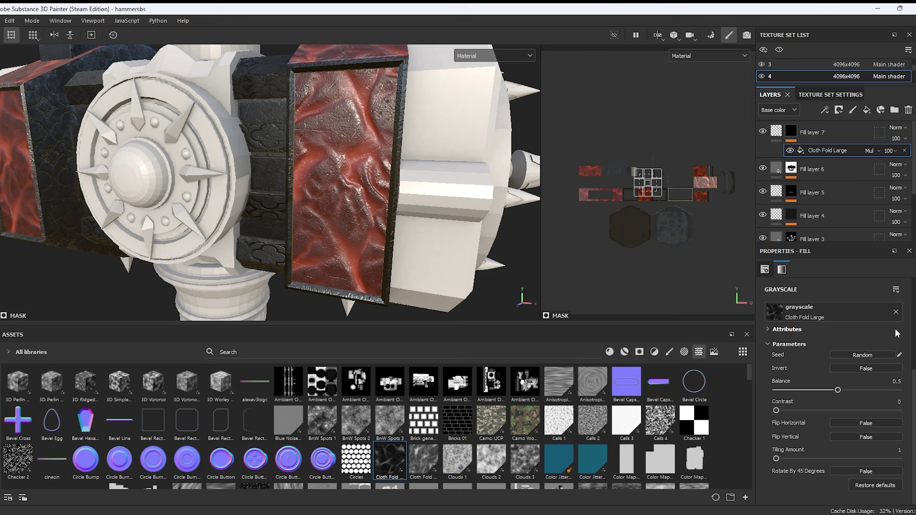
click(896, 313)
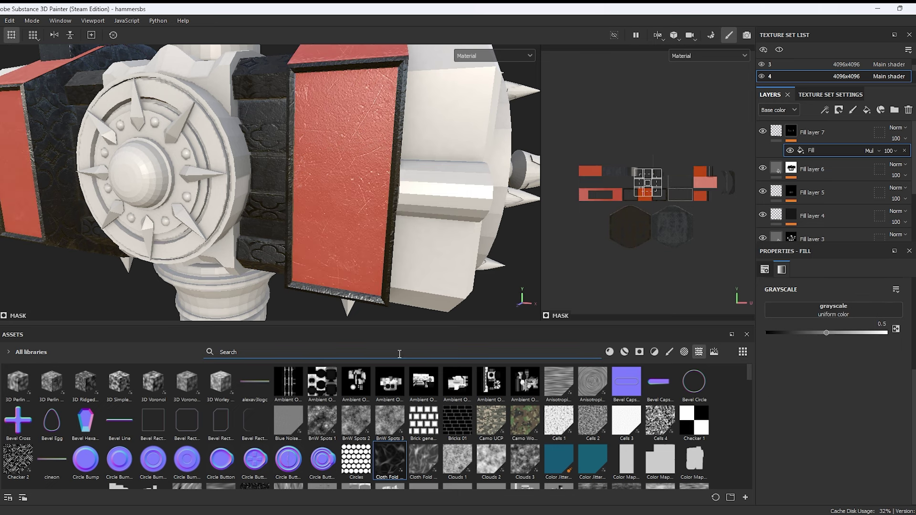
Put Marble Veins into Fill layer 7's mask fill at tiling 2.84.
text(marb)
drag(119, 382, 787, 314)
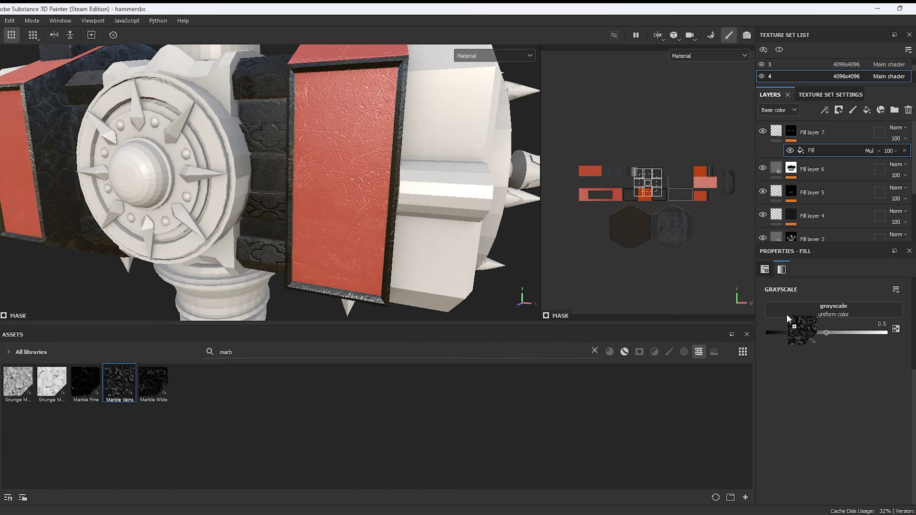
alt+drag(482, 243, 461, 243)
scroll(817, 372, up, 5)
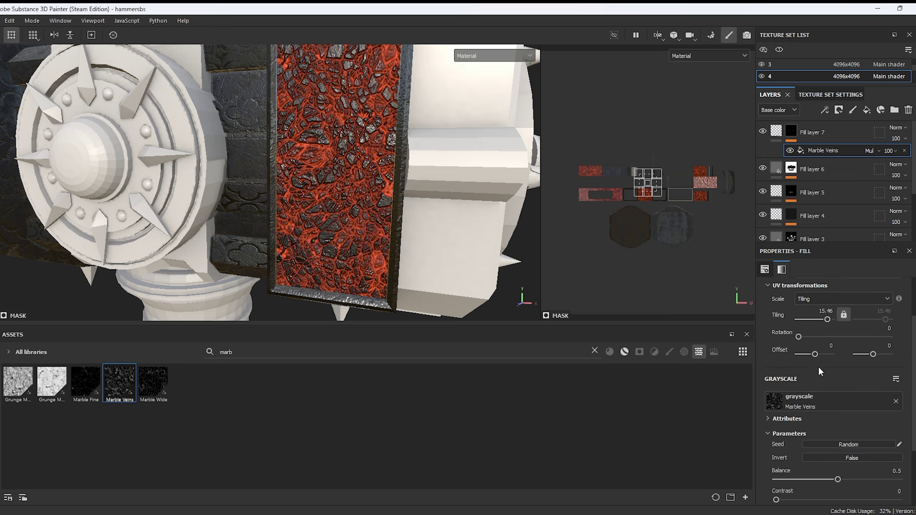
drag(827, 379, 830, 379)
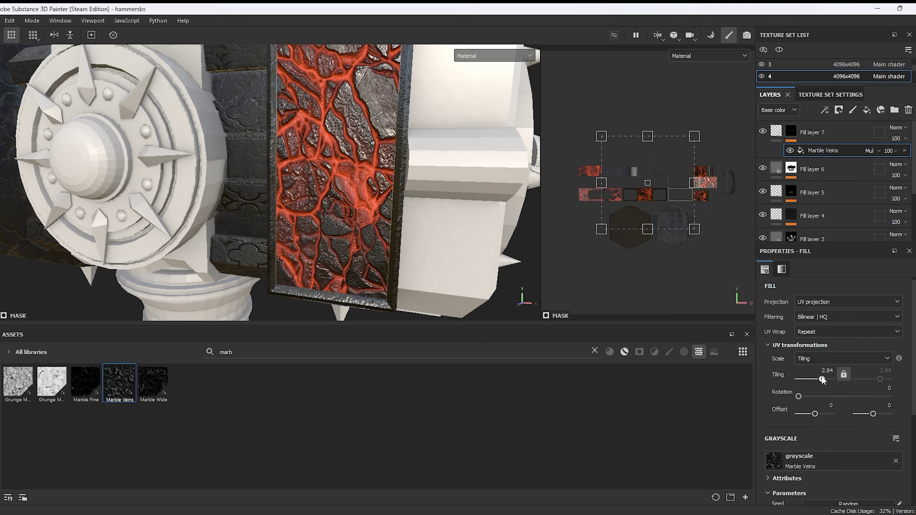
Add a Dirt generator to the mask in Multiply mode with Dirt Level 0.89.
click(816, 132)
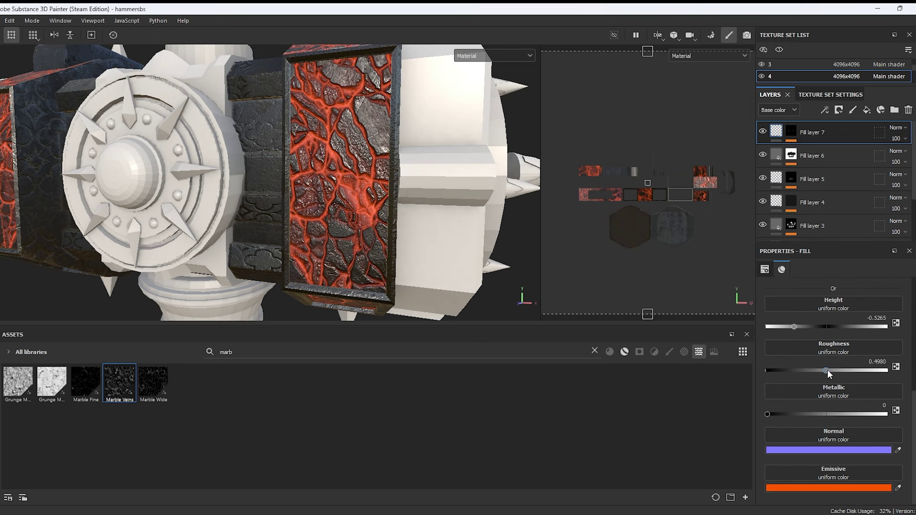
scroll(815, 362, up, 2)
click(775, 339)
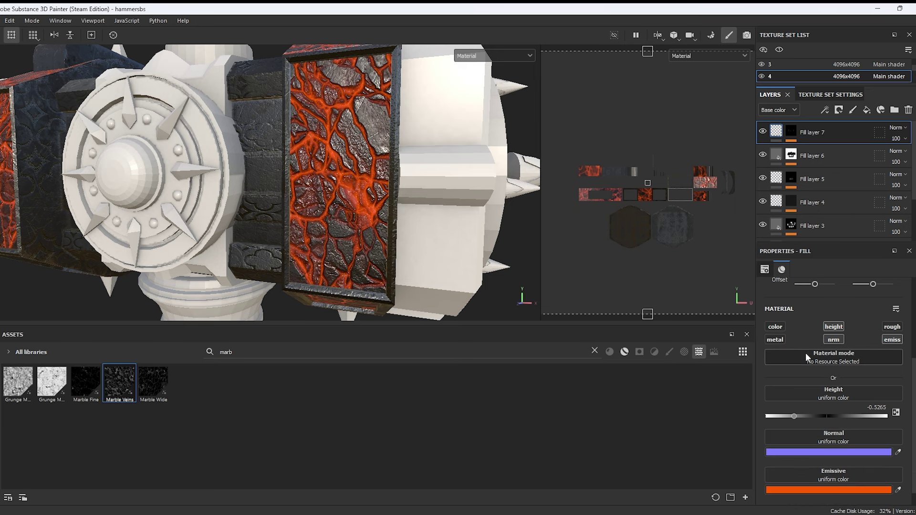
click(837, 292)
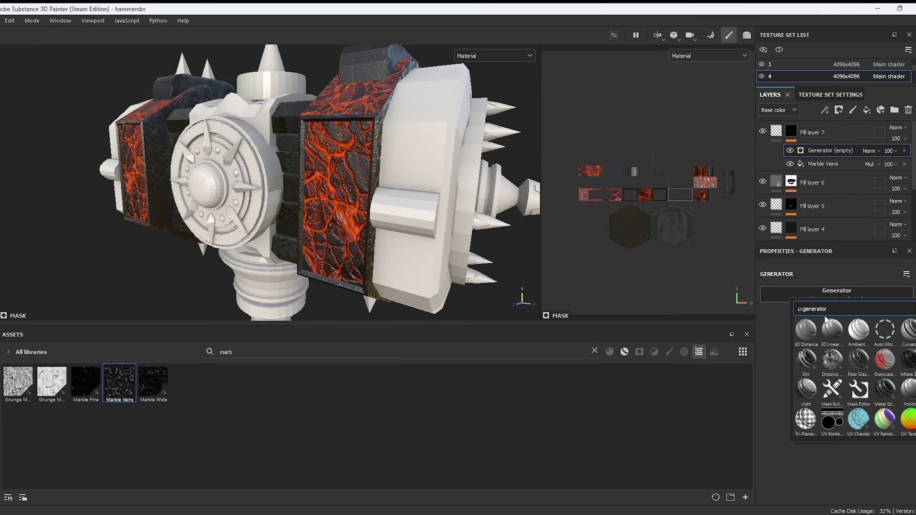
click(806, 359)
click(877, 150)
click(878, 198)
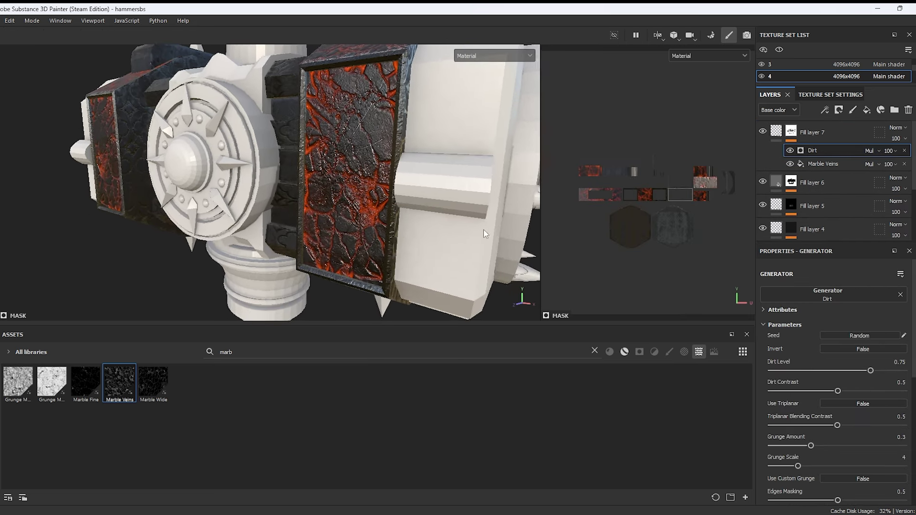
alt+drag(483, 230, 429, 224)
drag(870, 371, 889, 370)
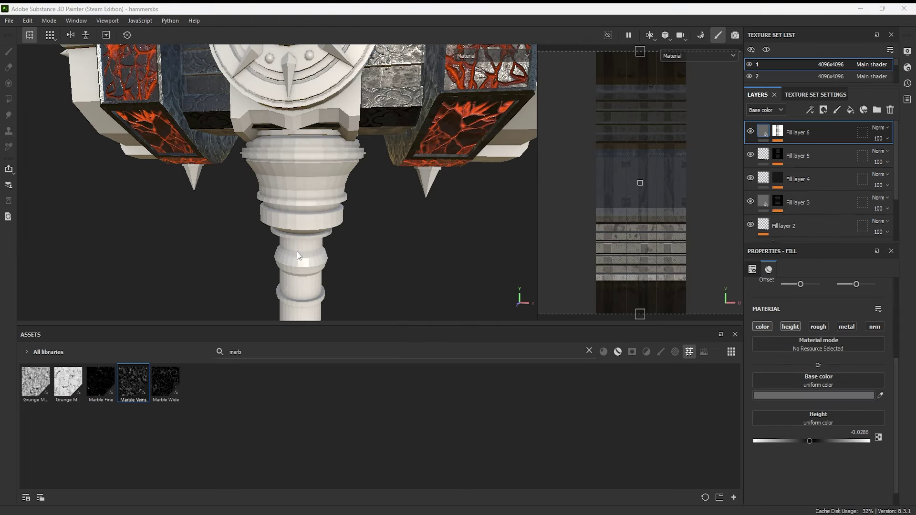
Add a black-masked fill layer in texture set 1 and polygon-fill its panels.
middle_drag(297, 251, 368, 256)
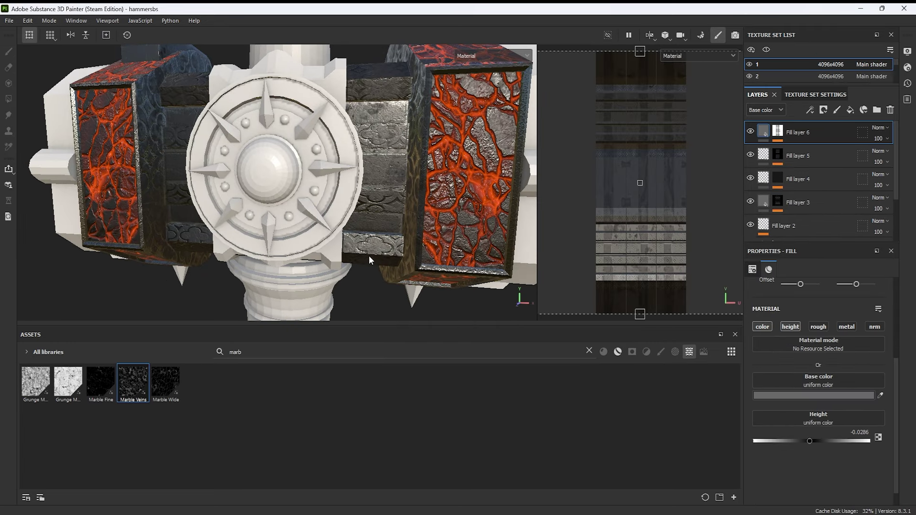
click(815, 94)
click(764, 96)
click(850, 109)
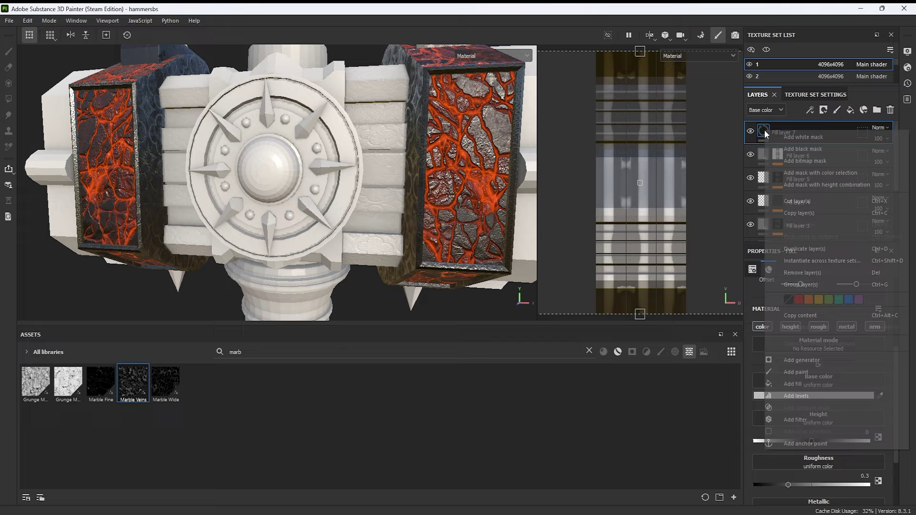
key(4)
mouse_move(174, 172)
alt+mouse_down()
mouse_move(427, 167)
mouse_move(367, 204)
mouse_move(69, 189)
mouse_move(520, 200)
alt+mouse_up()
Add a Marble Veins fill effect to the mask in Multiply mode with tiling 4.19.
right_click(777, 137)
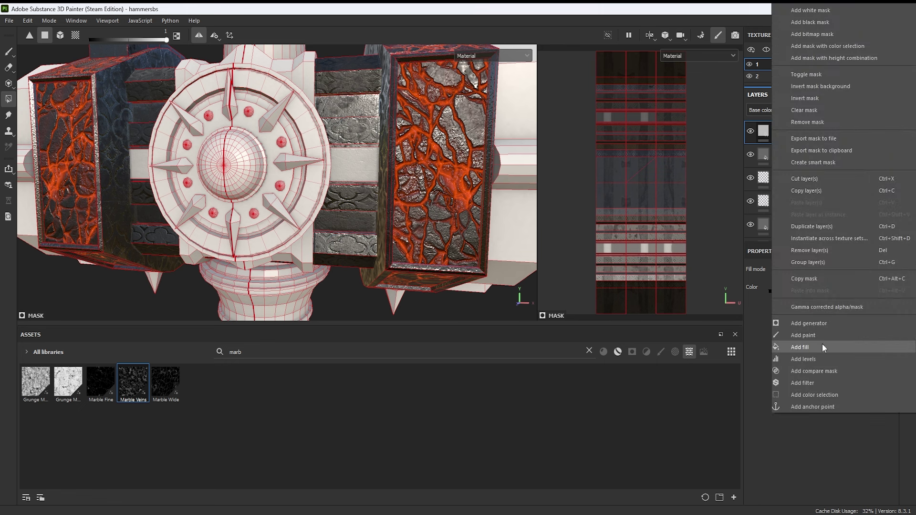
click(822, 343)
drag(781, 336, 782, 336)
click(854, 151)
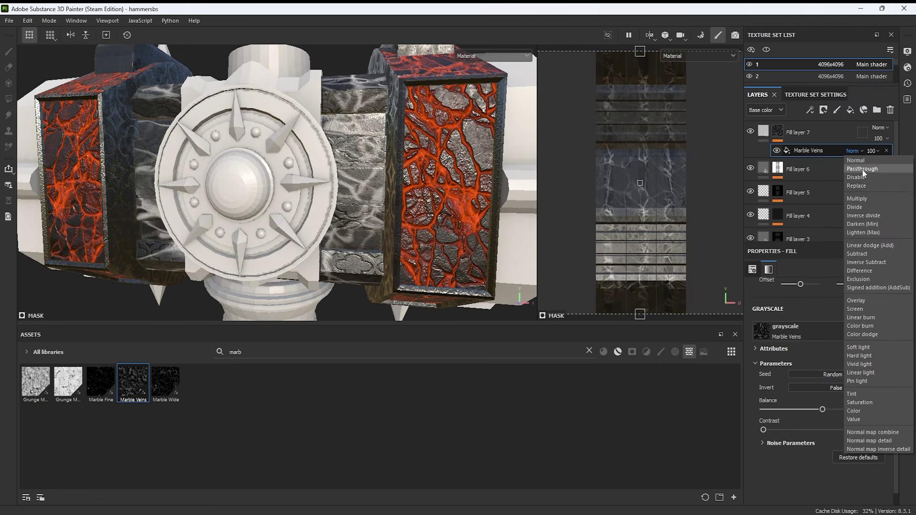
click(862, 196)
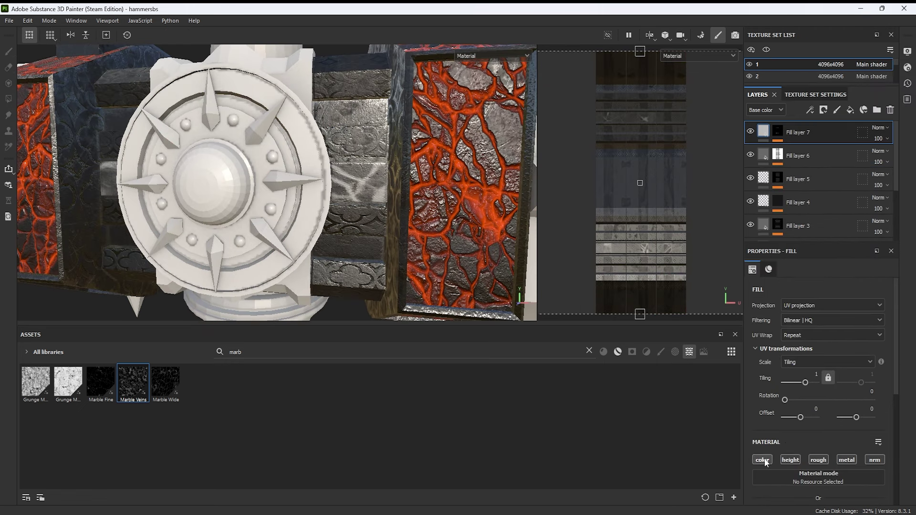
click(808, 149)
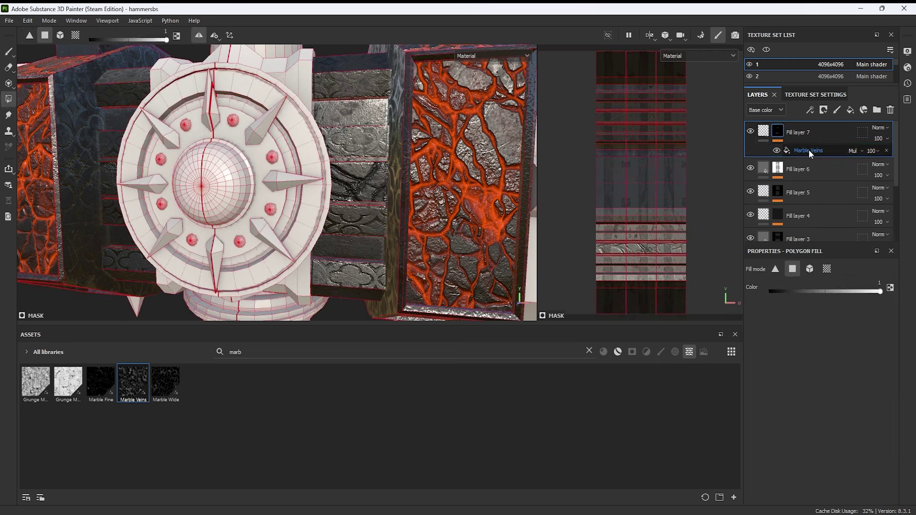
drag(805, 323, 808, 323)
key(4)
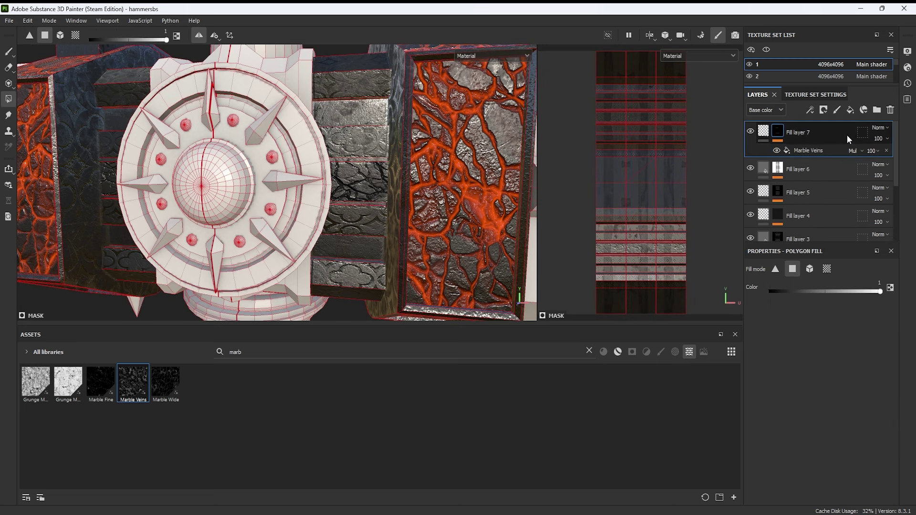
Add an Emissive channel to texture set 1 and enable emissive on Fill layer 7.
click(803, 95)
scroll(859, 152, down, 3)
click(878, 157)
click(877, 267)
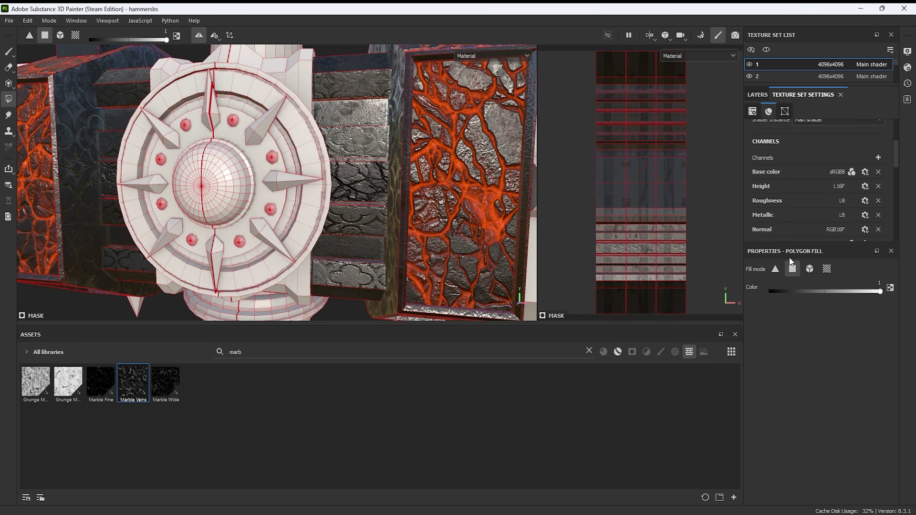
click(757, 95)
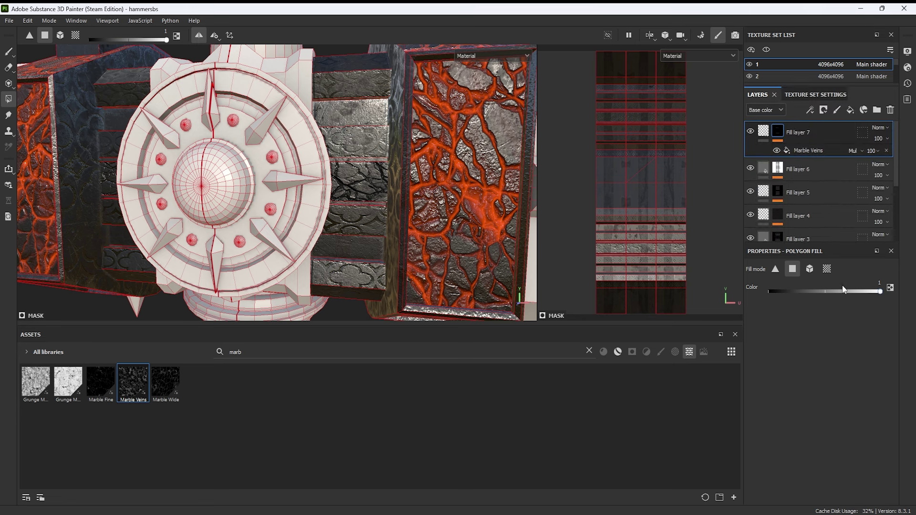
click(803, 144)
click(880, 433)
Set the emissive to orange and polygon-fill the bar panel faces into Fill layer 7's mask.
click(517, 247)
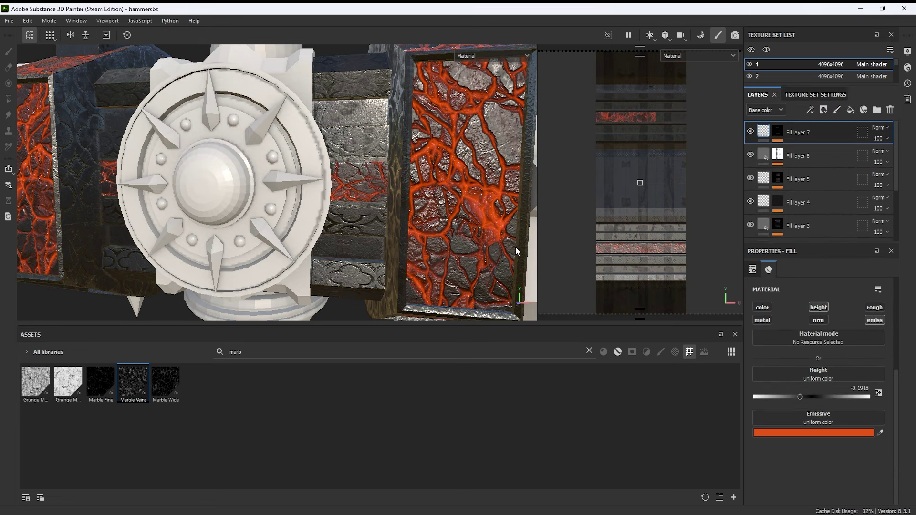
alt+drag(515, 247, 445, 246)
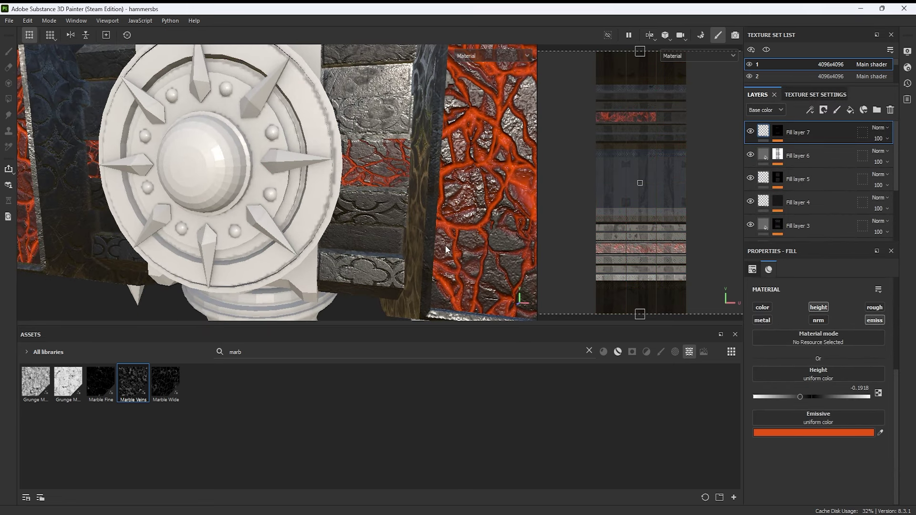
click(780, 142)
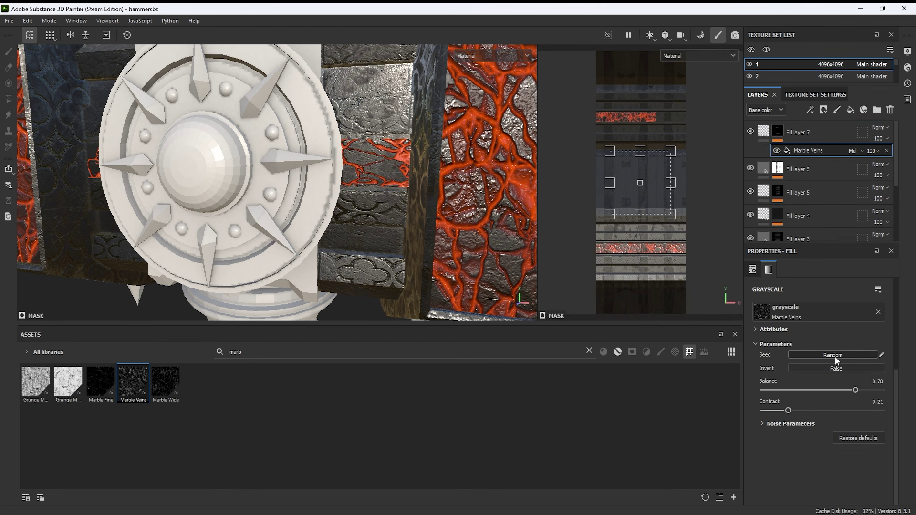
key(4)
mouse_move(375, 172)
alt+mouse_down()
mouse_move(342, 230)
mouse_move(270, 110)
mouse_move(398, 220)
mouse_move(391, 237)
mouse_move(358, 233)
alt+mouse_up()
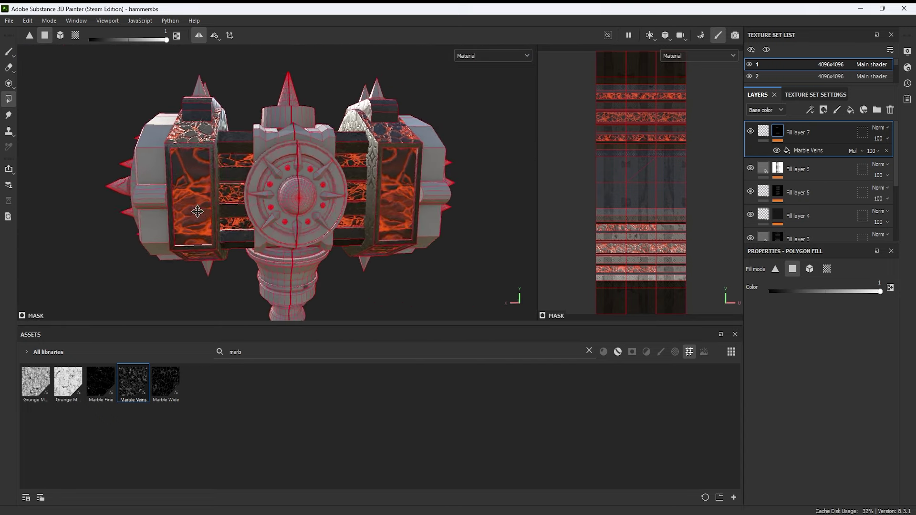
mouse_move(430, 191)
alt+mouse_down()
mouse_move(360, 197)
mouse_move(477, 205)
alt+mouse_up()
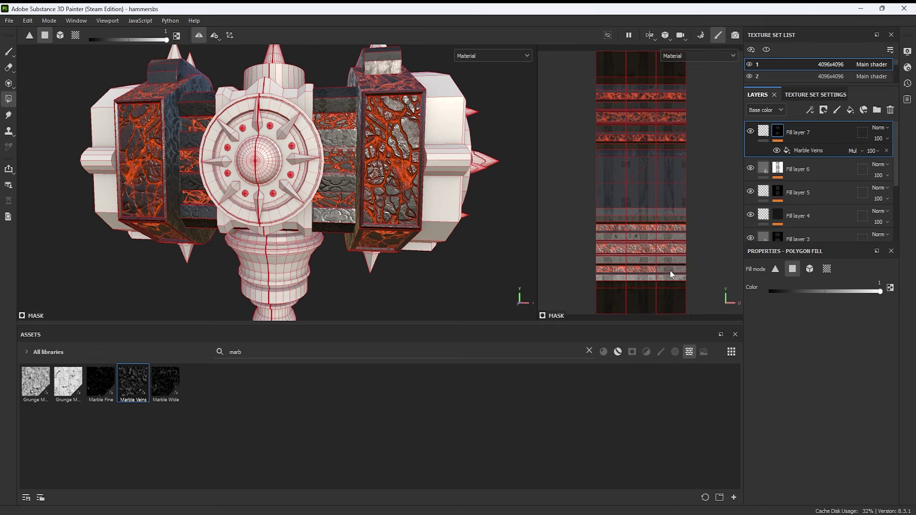
Add a Dirt generator to Fill layer 7's mask in Multiply mode, level 0.51.
click(778, 133)
right_click(778, 132)
click(835, 319)
click(803, 293)
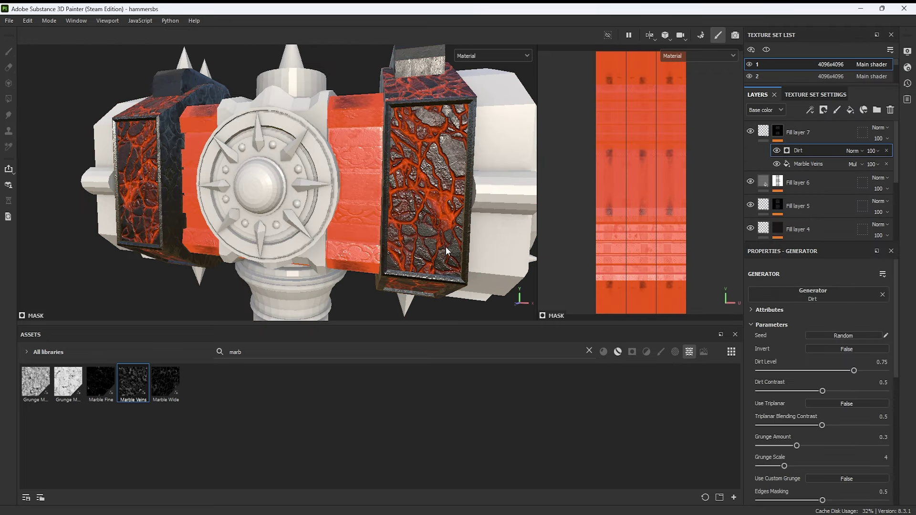
click(861, 149)
click(854, 199)
scroll(484, 221, up, 5)
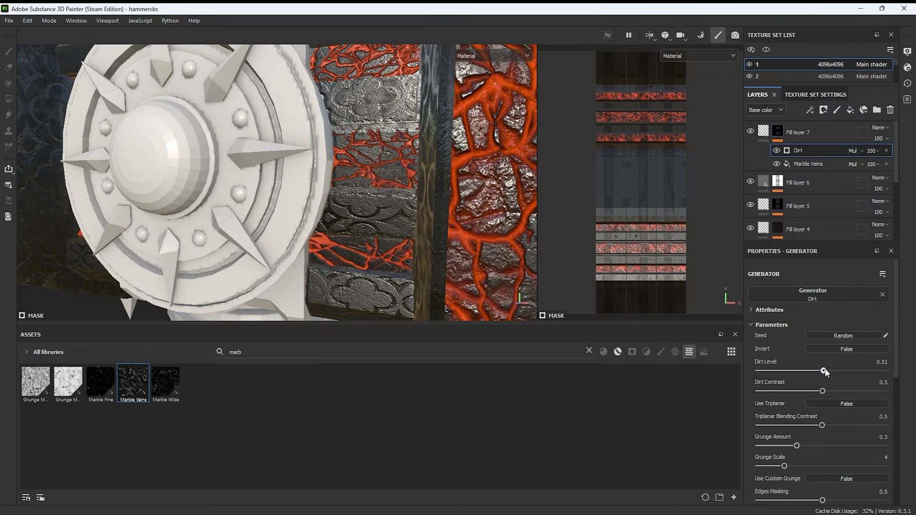
scroll(305, 191, down, 5)
scroll(816, 190, down, 5)
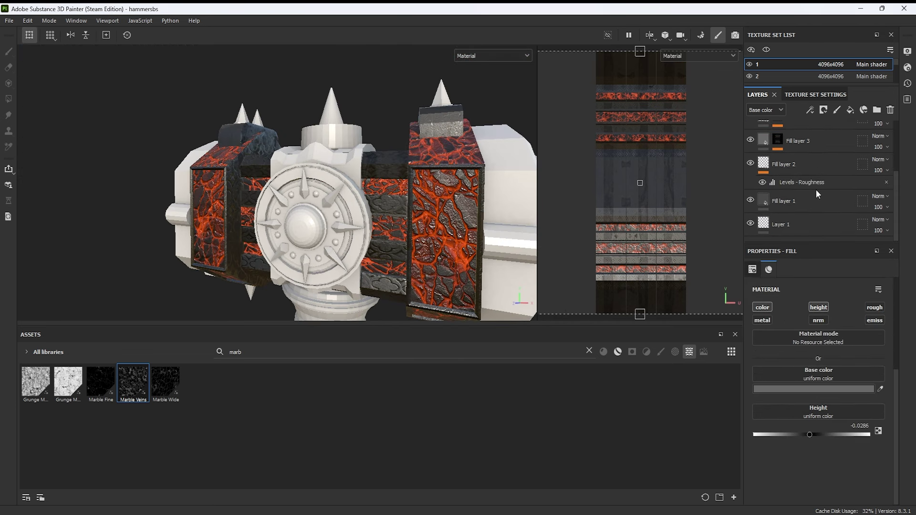
Copy the fill layers and paste them into texture set 2.
right_click(808, 196)
click(809, 216)
click(811, 76)
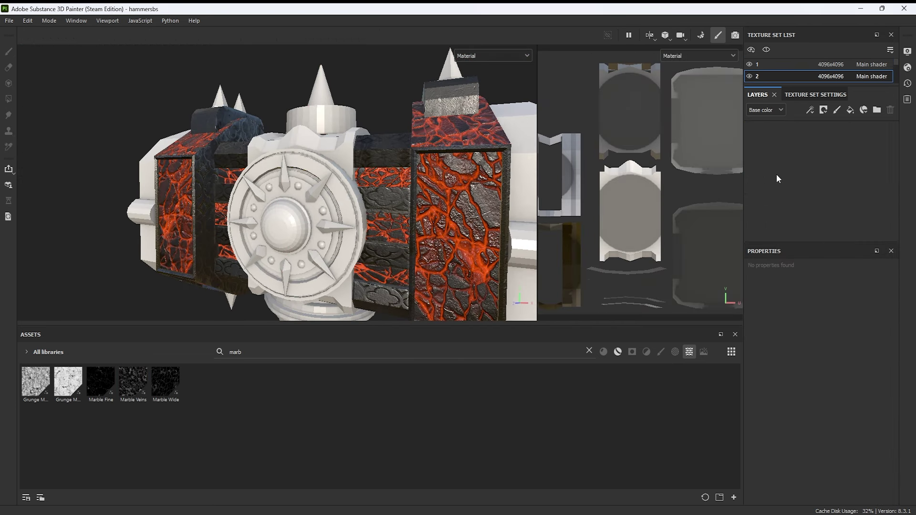
key(ctrl+v)
scroll(785, 228, down, 2)
Set texture set 2's Fill layer 1 base colour to dark grey.
click(772, 222)
click(796, 377)
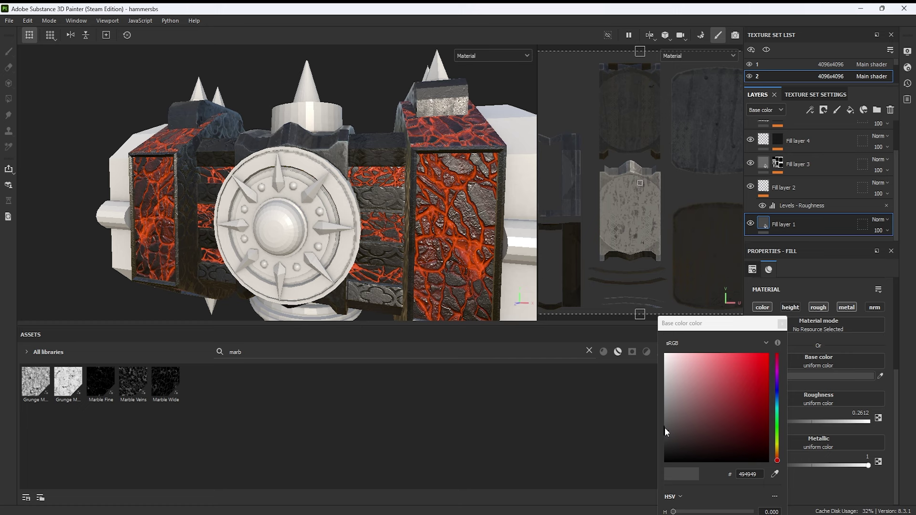
click(666, 424)
click(782, 324)
alt+drag(477, 248, 418, 259)
Paste the six copied fill layers into texture set 5's empty layer stack.
scroll(801, 69, down, 2)
click(769, 65)
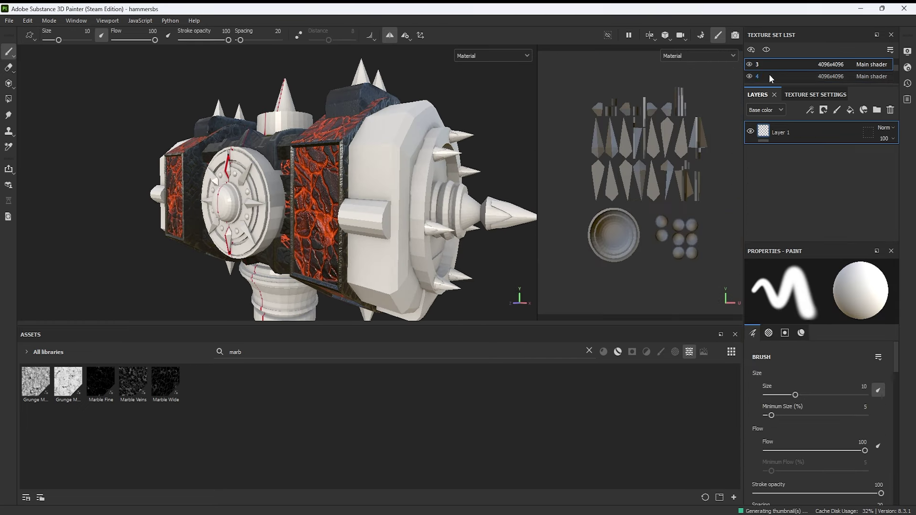
click(803, 75)
scroll(792, 72, down, 2)
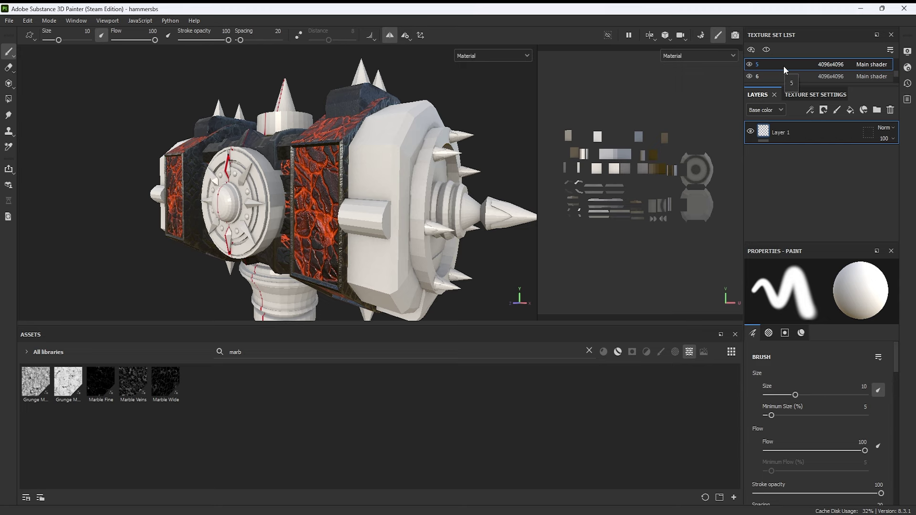
right_click(806, 164)
click(818, 177)
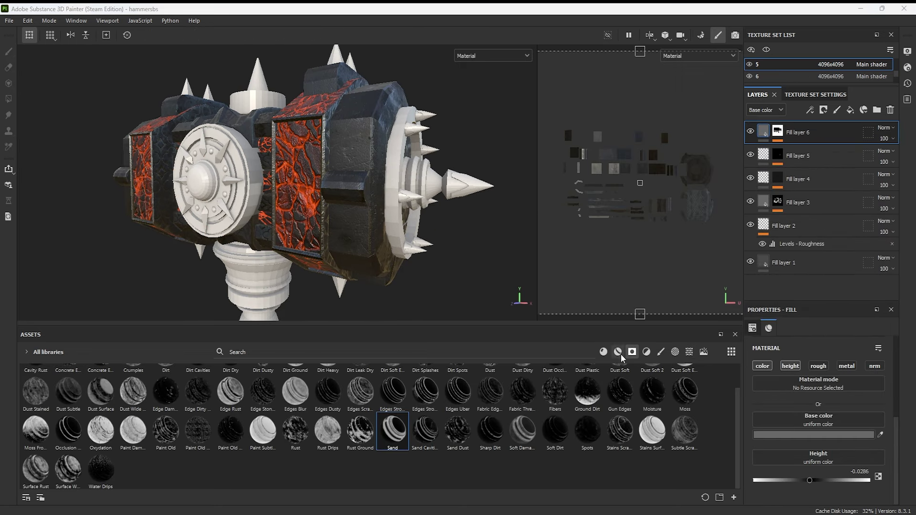
Add Fill layer 7 with a black mask driven by a Cavity Rust generator.
click(870, 114)
click(805, 147)
scroll(357, 420, up, 1)
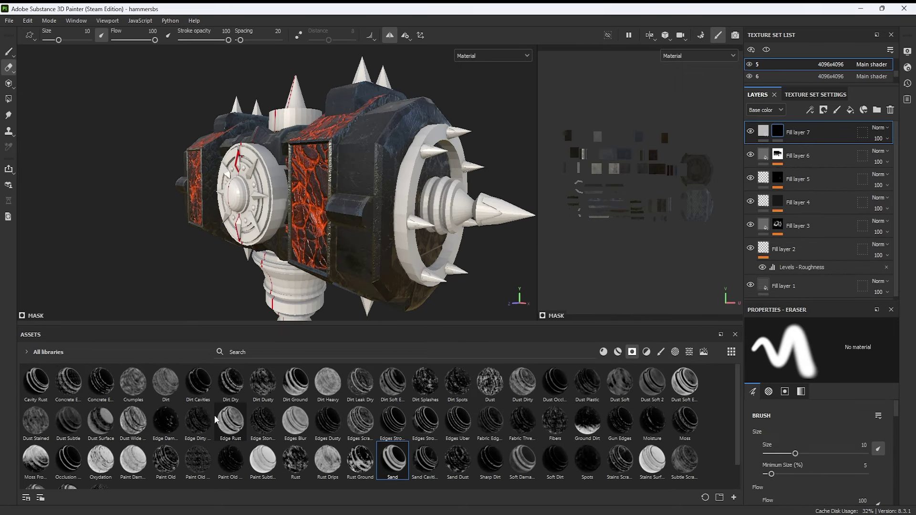
drag(36, 381, 782, 135)
alt+drag(334, 191, 286, 191)
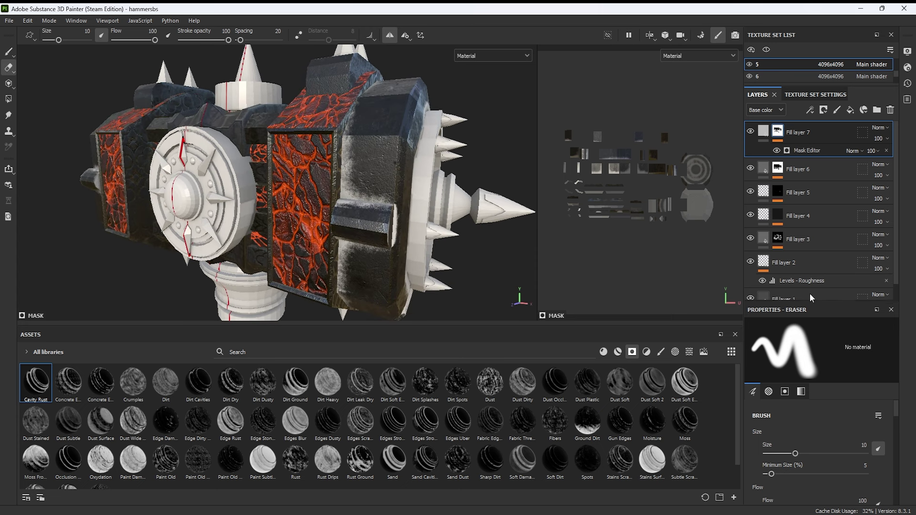
Tune the generator: global balance 0.78, contrast 0.37, curvature 0.3, plus texture and occlusion sliders.
drag(843, 437, 858, 437)
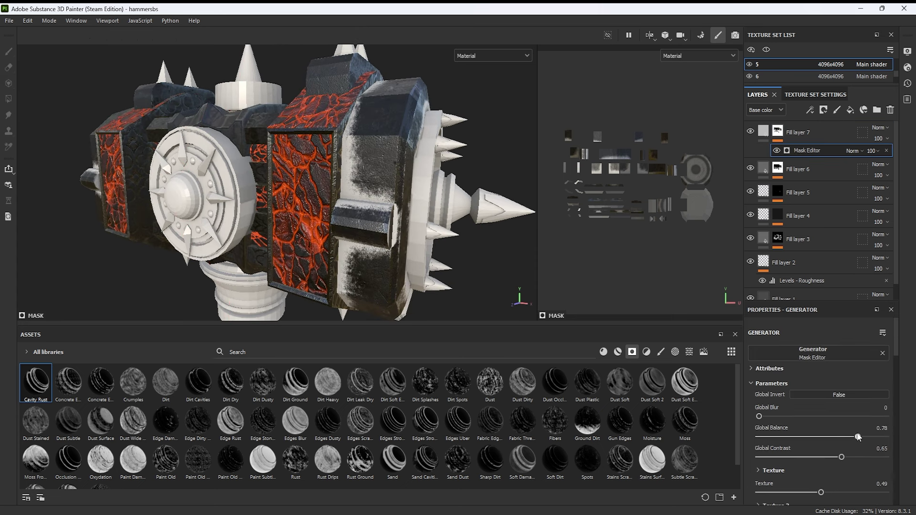
drag(806, 459, 875, 459)
scroll(826, 465, down, 1)
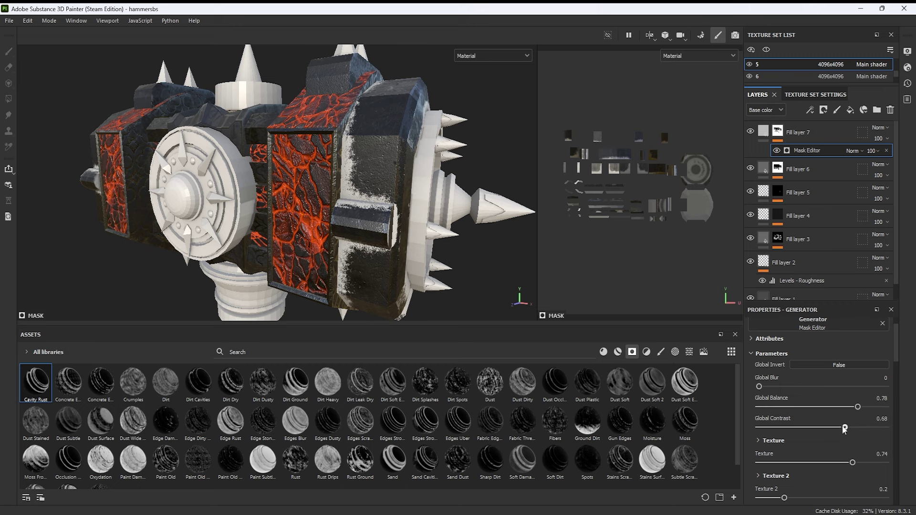
drag(845, 429, 807, 429)
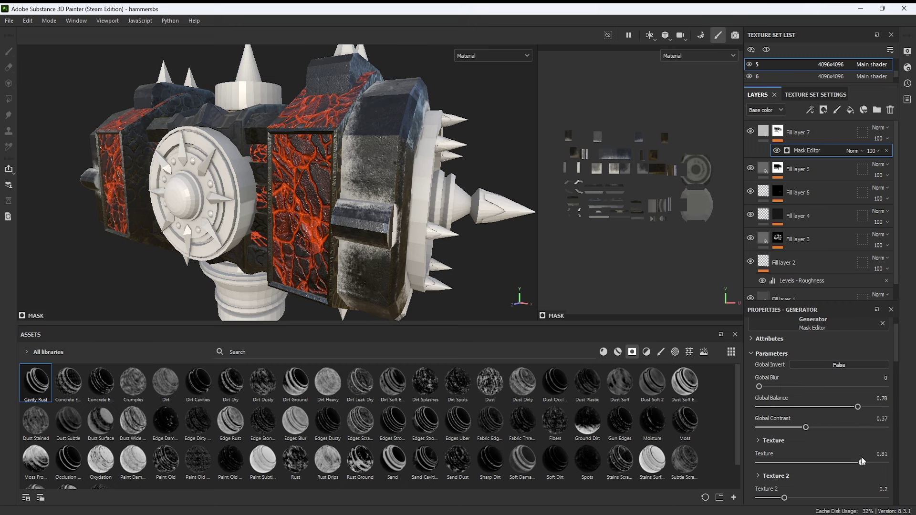
drag(824, 463, 864, 462)
scroll(864, 463, down, 2)
mouse_move(784, 438)
mouse_down()
mouse_move(807, 438)
mouse_move(757, 437)
mouse_move(779, 438)
mouse_up()
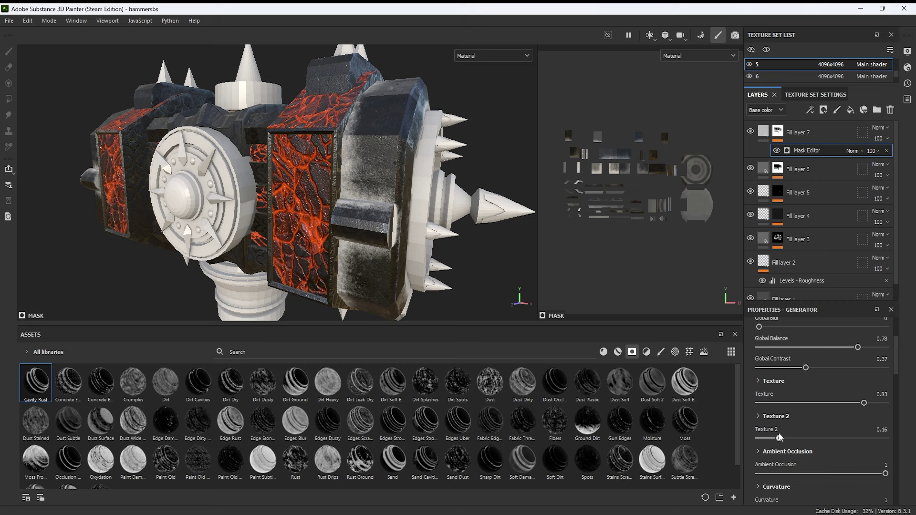
drag(885, 473, 858, 473)
scroll(860, 463, down, 2)
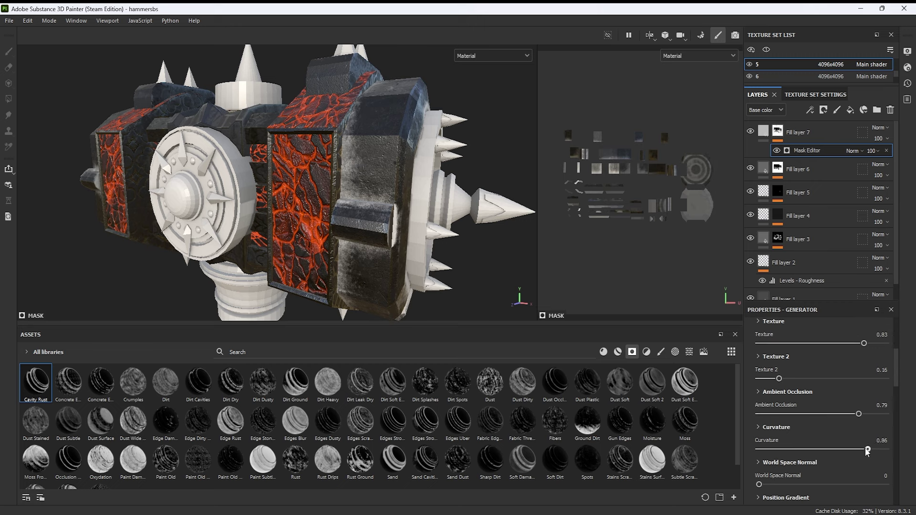
scroll(804, 455, down, 2)
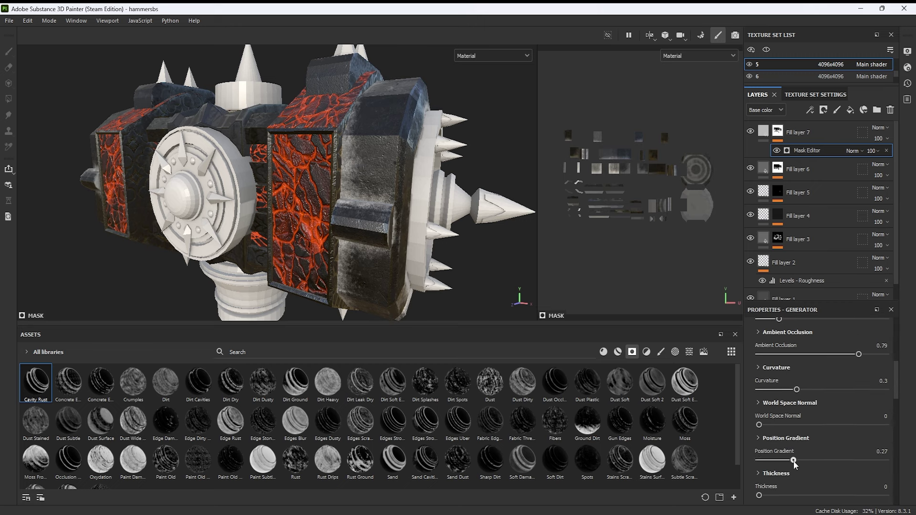
Raise Fill layer 7's roughness to 1 and lower metallic to about 0.43.
click(763, 132)
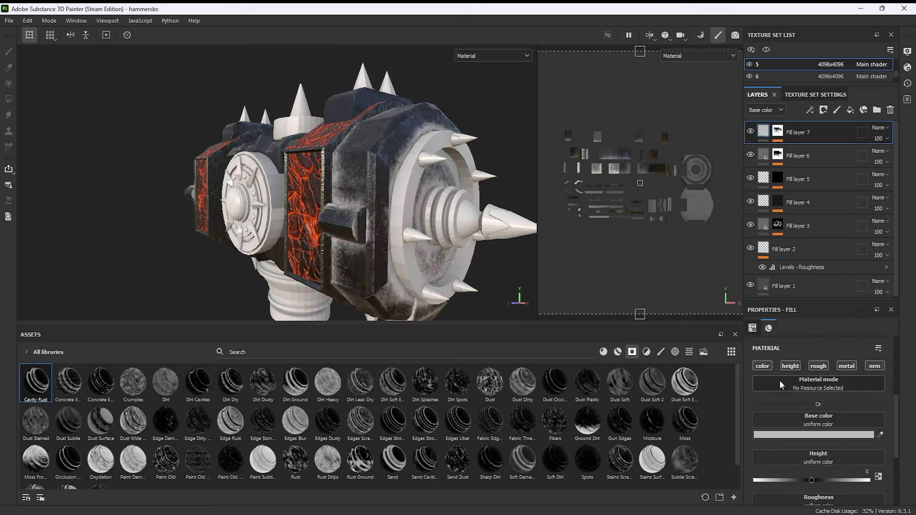
mouse_move(496, 234)
alt+mouse_down()
mouse_move(459, 234)
mouse_move(440, 246)
alt+mouse_up()
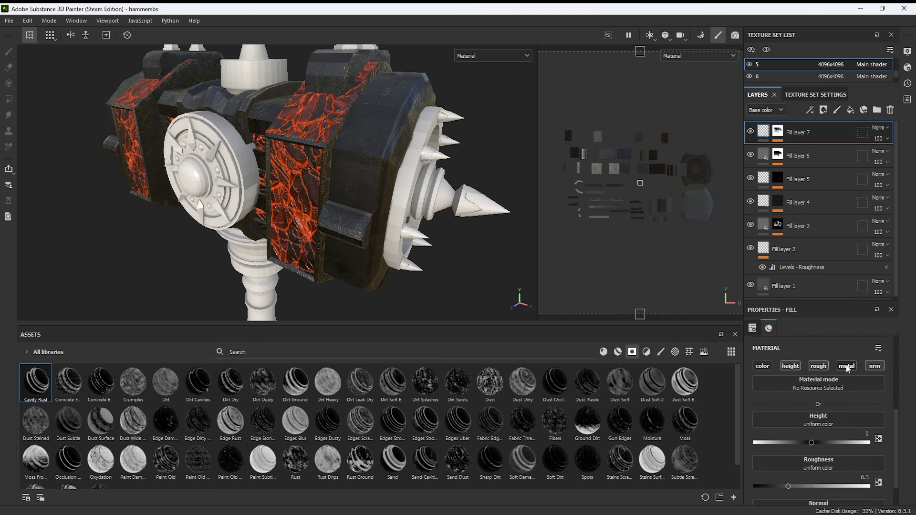
scroll(822, 449, down, 3)
drag(788, 409, 861, 409)
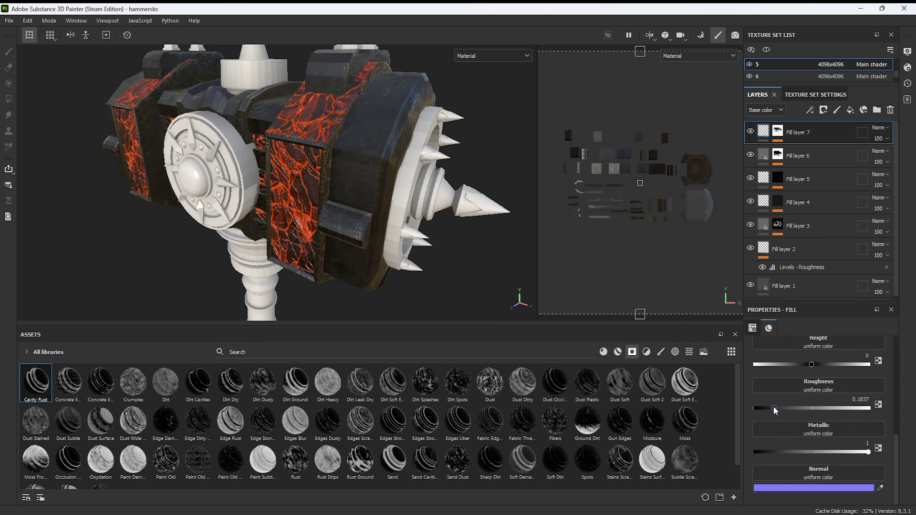
drag(867, 453, 804, 449)
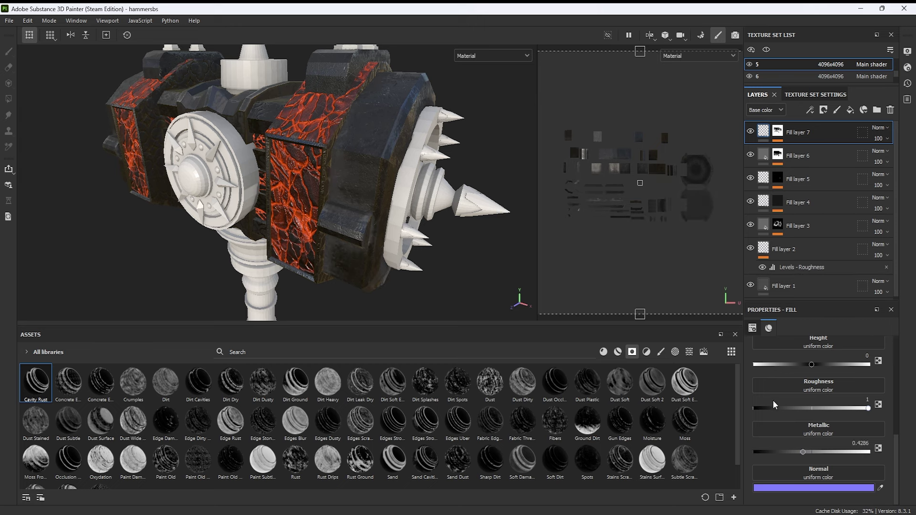
scroll(774, 405, up, 5)
Set the base colour to mid grey and raise metallic to about 0.8.
click(830, 475)
drag(665, 385, 664, 424)
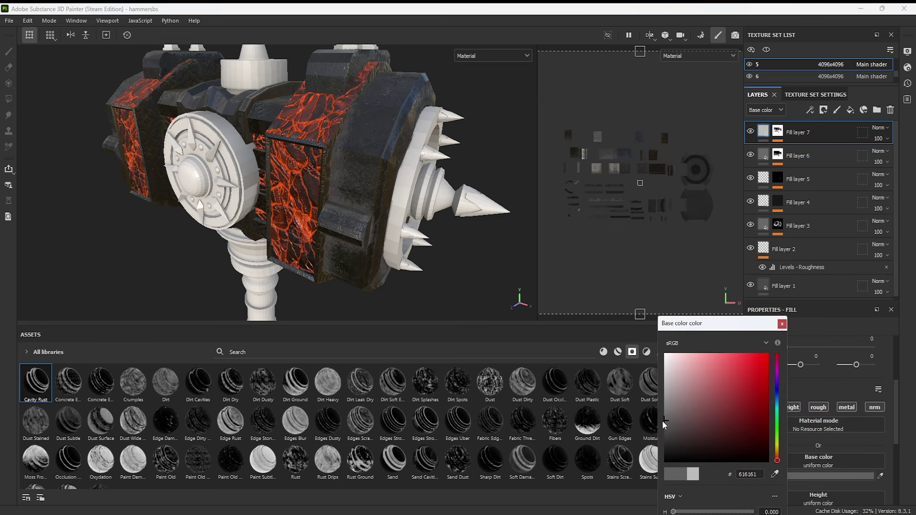
click(782, 324)
scroll(818, 406, down, 5)
drag(802, 460, 846, 459)
alt+drag(381, 191, 477, 200)
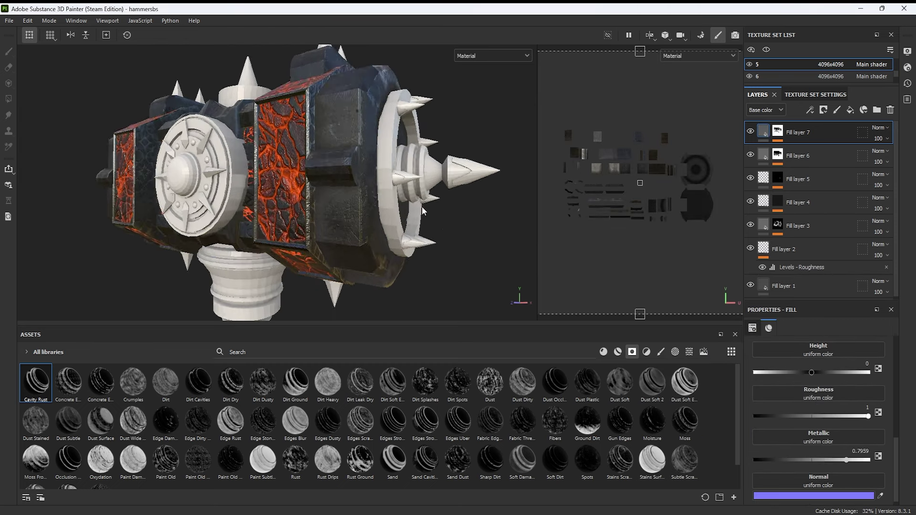
scroll(818, 406, up, 5)
Lighten the base colour to 6F6F6F, then check texture set 4's layer options.
click(829, 416)
click(665, 415)
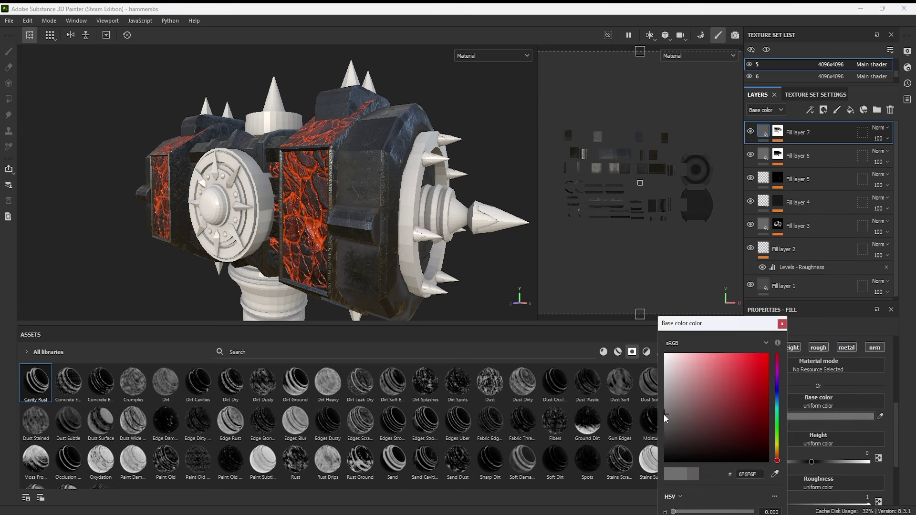
click(782, 324)
scroll(811, 70, up, 2)
click(772, 76)
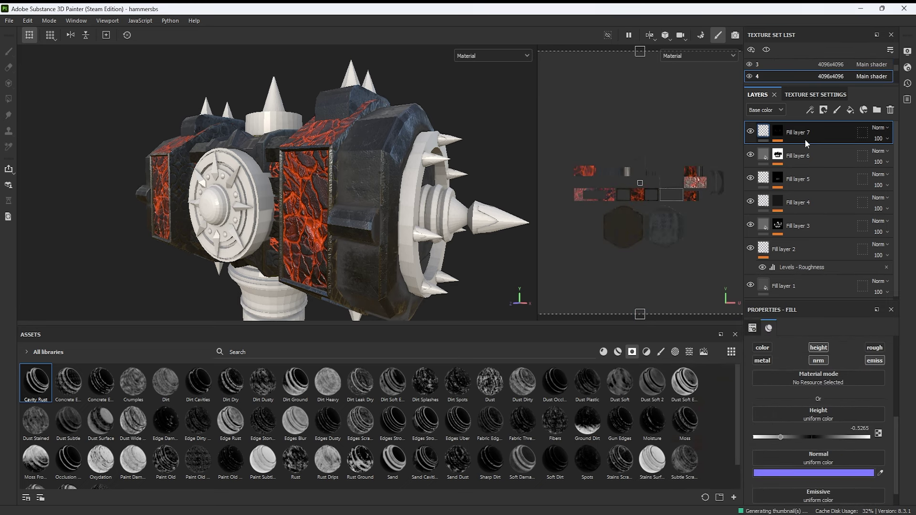
right_click(805, 139)
key(Escape)
In texture set 5, duplicate Fill layer 7, then undo the accidental duplicate.
click(777, 65)
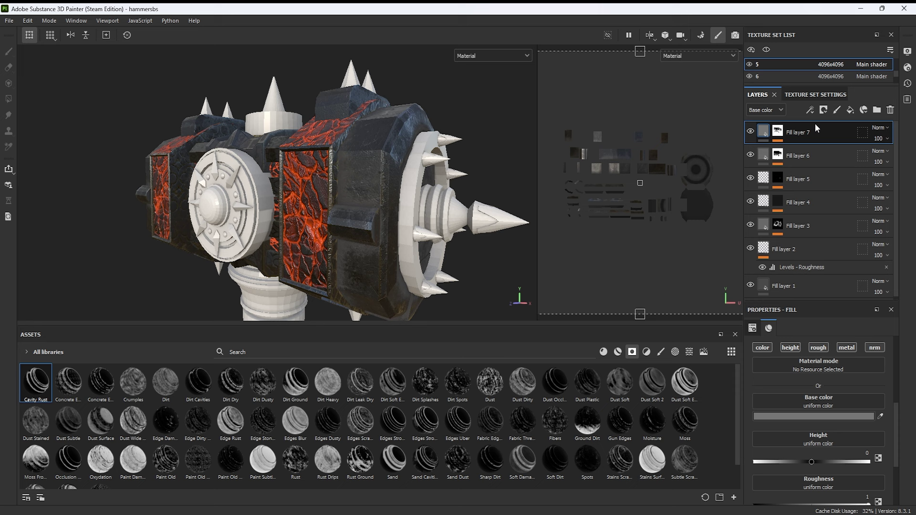
right_click(806, 133)
click(830, 204)
mouse_move(453, 217)
alt+mouse_down()
mouse_move(372, 203)
mouse_move(460, 237)
alt+mouse_up()
key(ctrl+z)
Add Fill layer 8 with a black mask in polygon-fill mode.
click(850, 110)
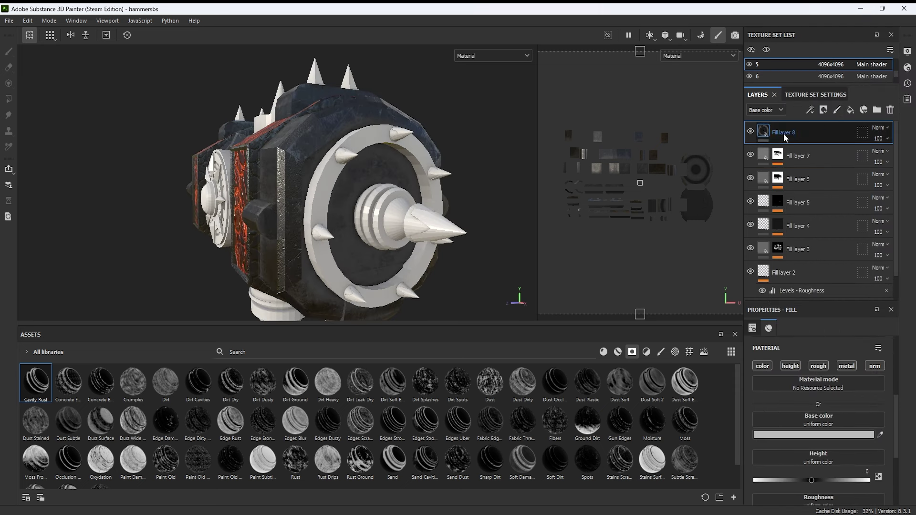
click(834, 122)
key(1)
key(4)
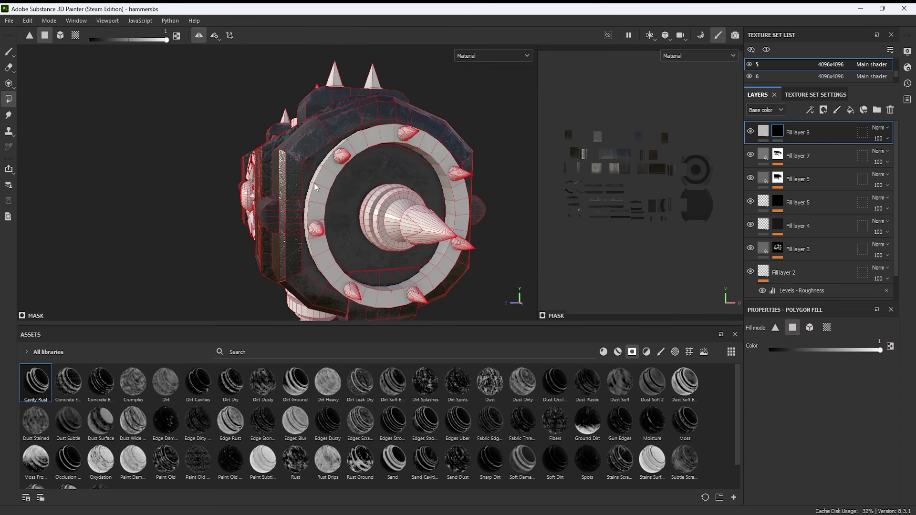
mouse_move(356, 178)
alt+mouse_down()
mouse_move(374, 215)
mouse_move(474, 210)
alt+mouse_up()
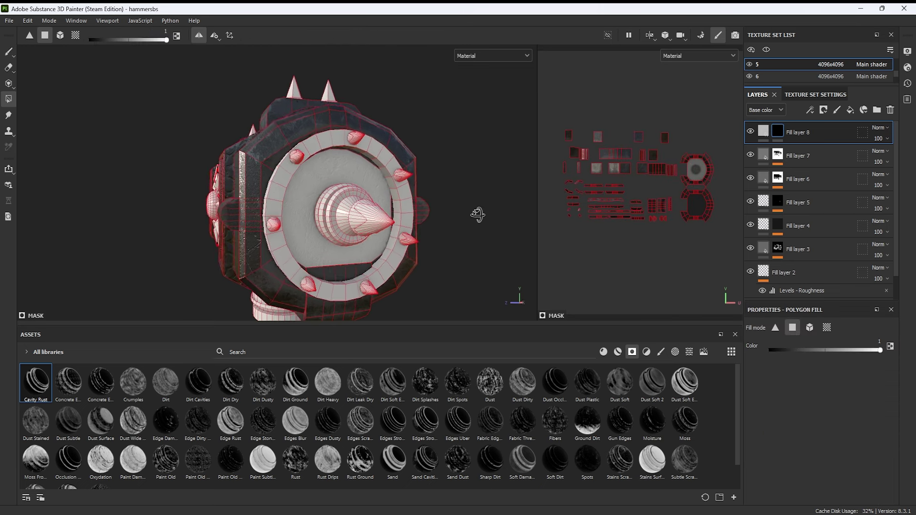
scroll(353, 176, up, 3)
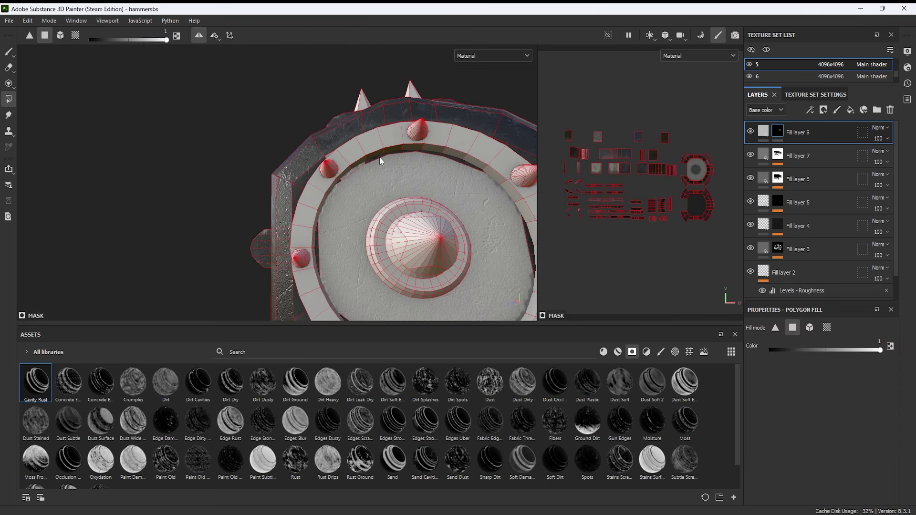
mouse_move(431, 153)
alt+mouse_down()
mouse_move(427, 184)
mouse_move(451, 205)
alt+mouse_up()
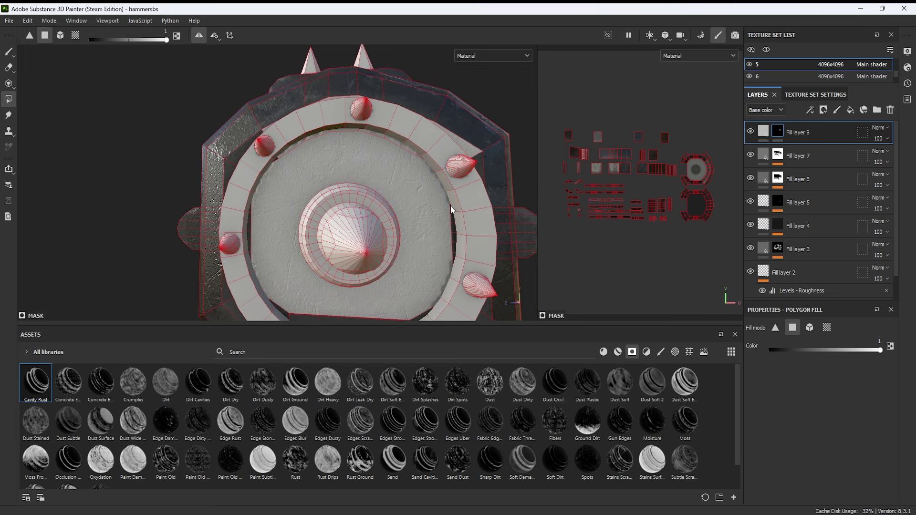
Erase Fill layer 8's mask along the shield's upper rim with a size-4 eraser.
alt+drag(455, 254, 472, 195)
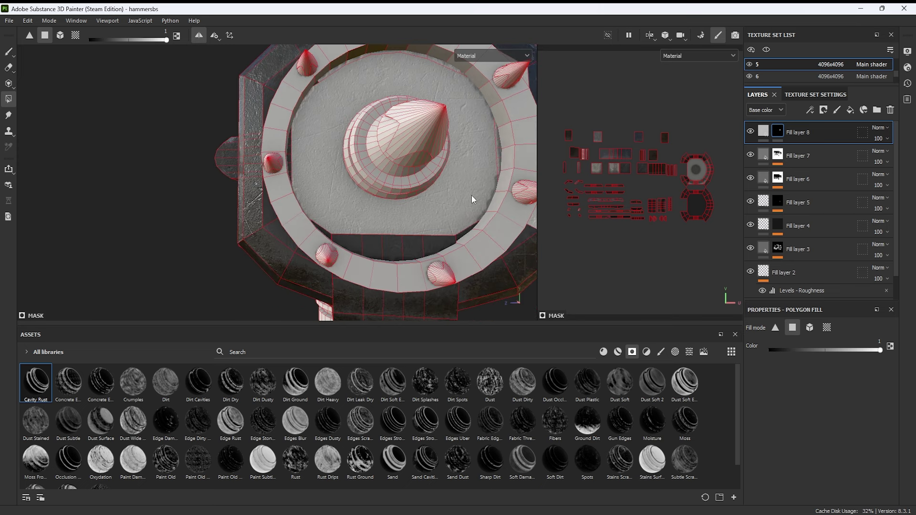
alt+drag(441, 224, 413, 233)
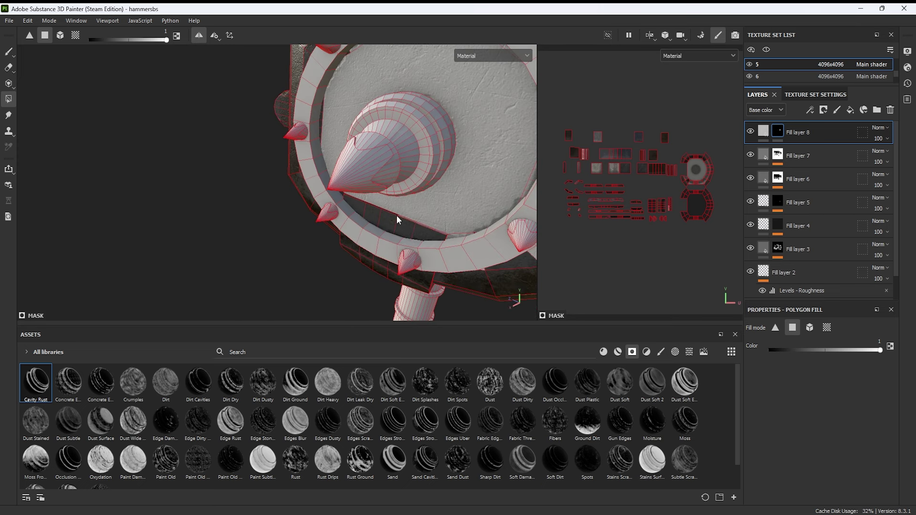
scroll(397, 216, up, 3)
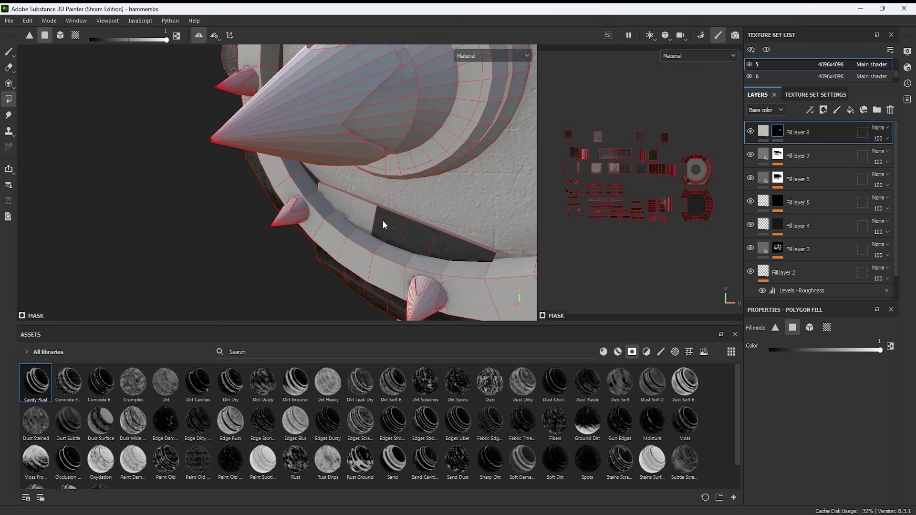
alt+drag(440, 242, 338, 145)
scroll(320, 144, up, 2)
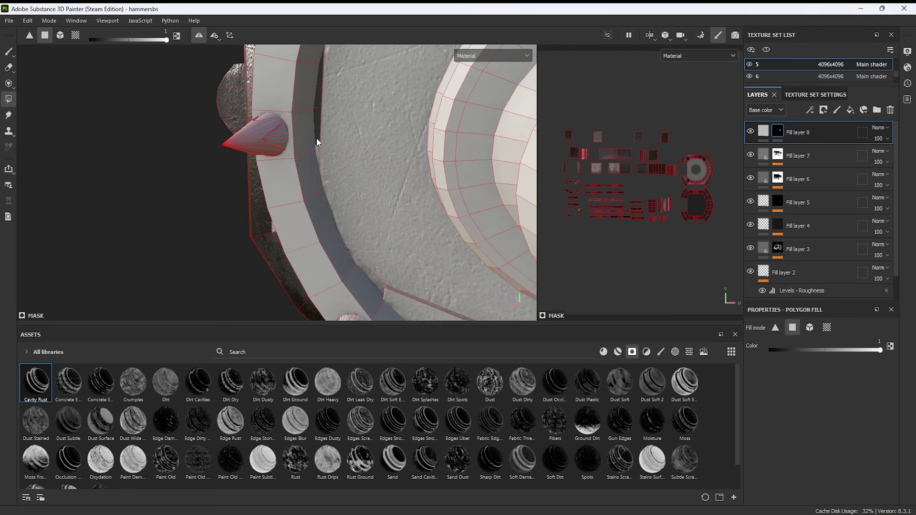
scroll(429, 160, down, 3)
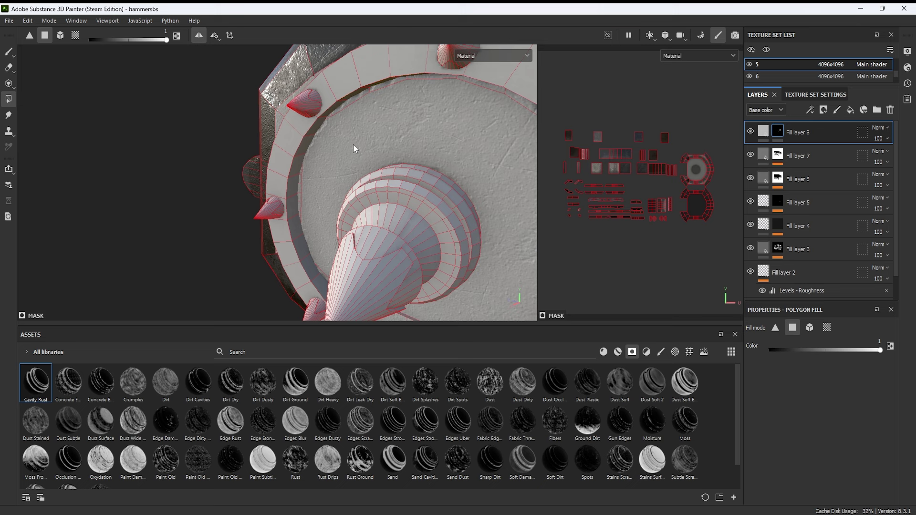
mouse_move(428, 159)
alt+mouse_down()
mouse_move(468, 168)
mouse_move(430, 157)
mouse_move(305, 162)
alt+mouse_up()
key(e)
scroll(429, 158, up, 3)
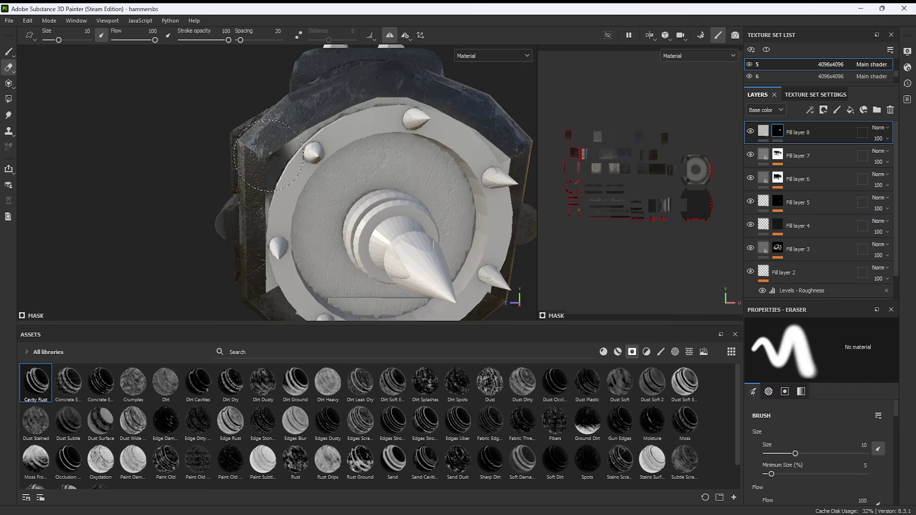
scroll(276, 158, up, 3)
scroll(276, 159, down, 1)
right_click(276, 159)
drag(324, 265, 312, 265)
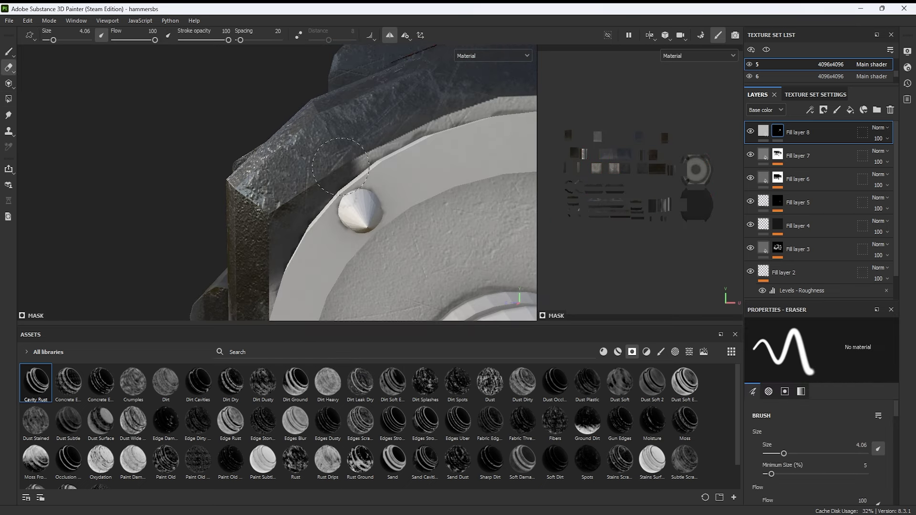
mouse_move(489, 173)
alt+mouse_down()
mouse_move(292, 156)
mouse_move(332, 122)
mouse_move(399, 180)
mouse_move(364, 221)
mouse_move(434, 159)
mouse_move(322, 186)
mouse_move(305, 205)
mouse_move(418, 234)
mouse_move(400, 224)
mouse_move(415, 221)
alt+mouse_up()
Add a Fill effect to Fill layer 8's mask with Marble Veins grayscale, set to Multiply.
key(1)
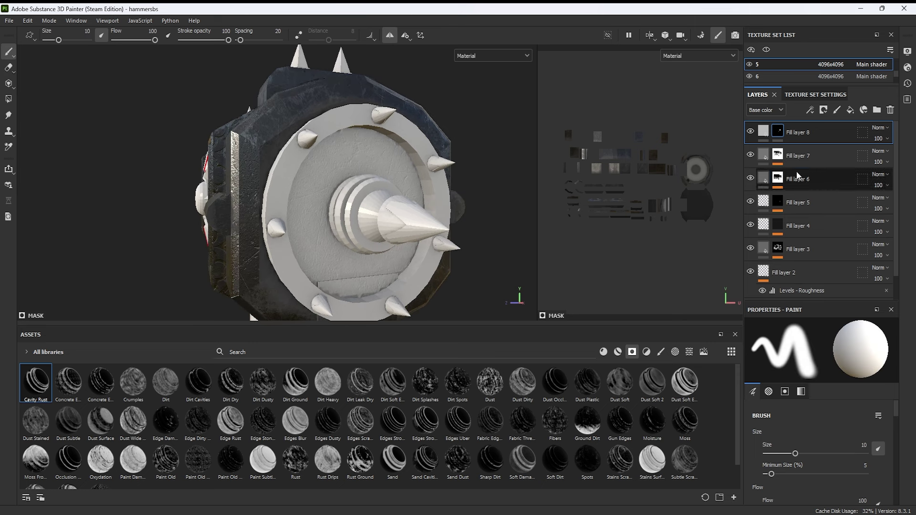
right_click(776, 130)
click(800, 474)
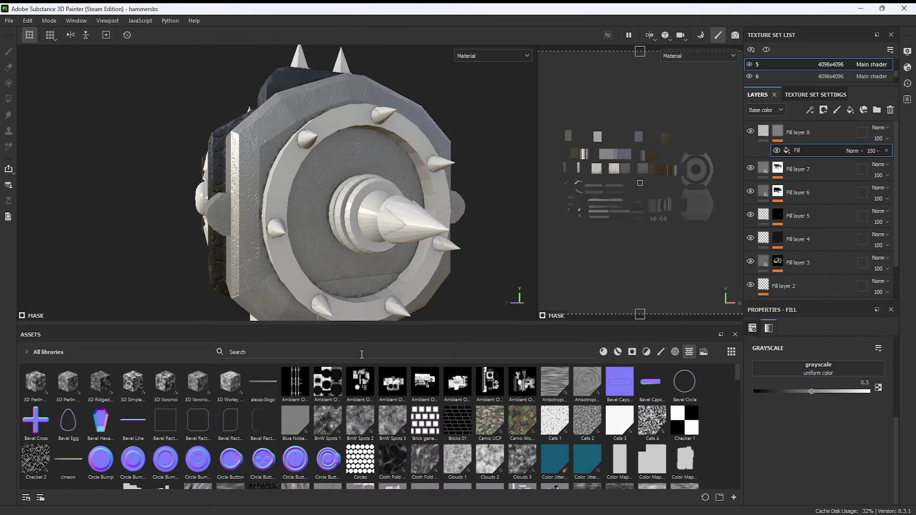
click(302, 352)
text(marb)
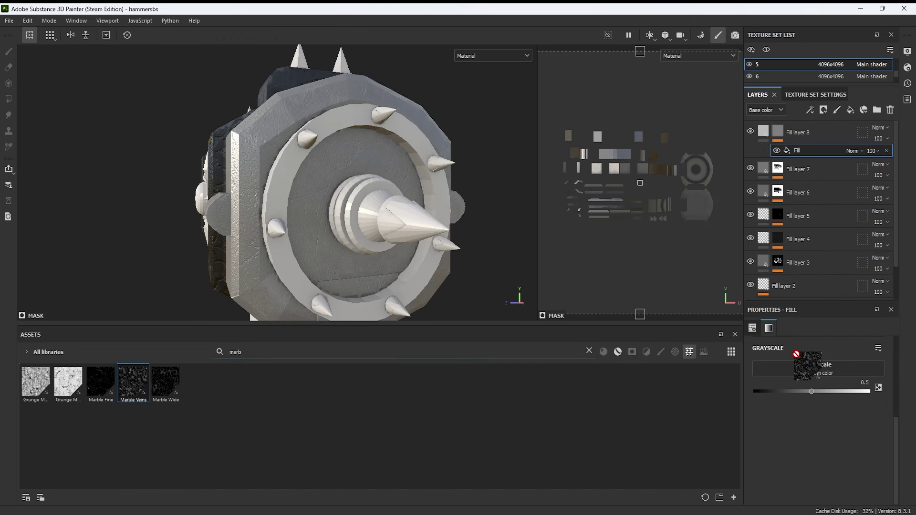
drag(794, 353, 811, 369)
click(856, 150)
click(873, 202)
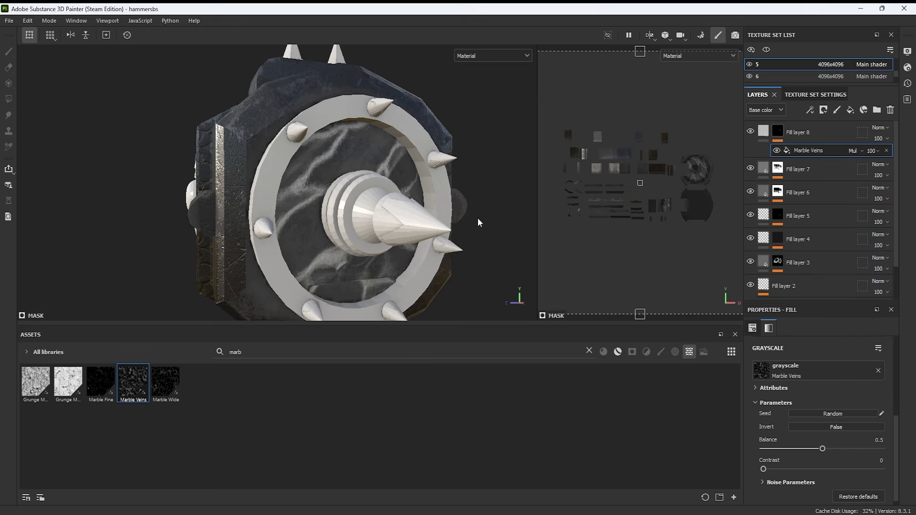
scroll(806, 382, up, 2)
scroll(806, 381, up, 1)
Add an Emissive channel to the texture set.
click(801, 132)
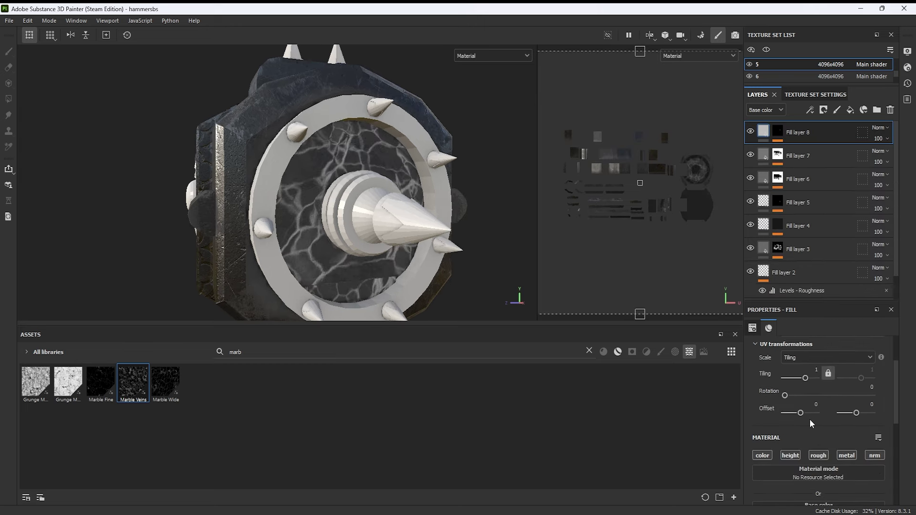
click(815, 94)
click(877, 158)
click(863, 260)
scroll(836, 450, down, 3)
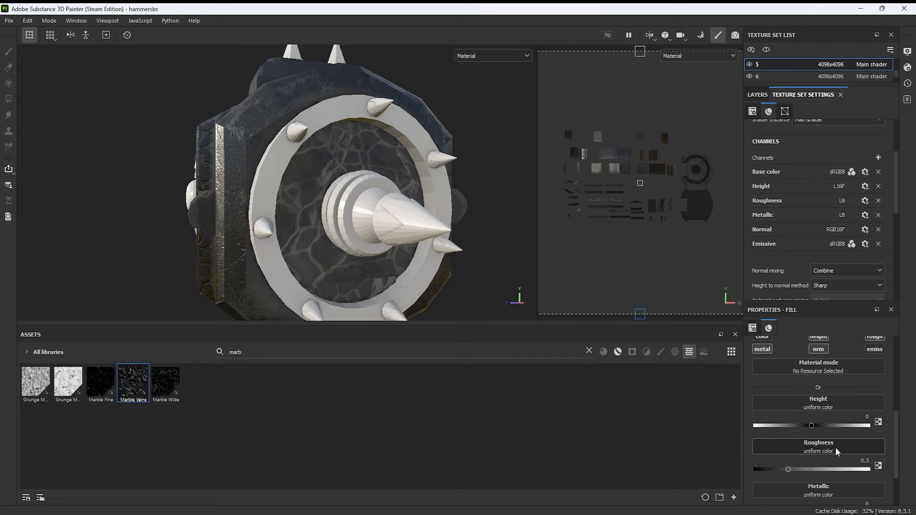
scroll(836, 451, up, 1)
scroll(825, 439, up, 2)
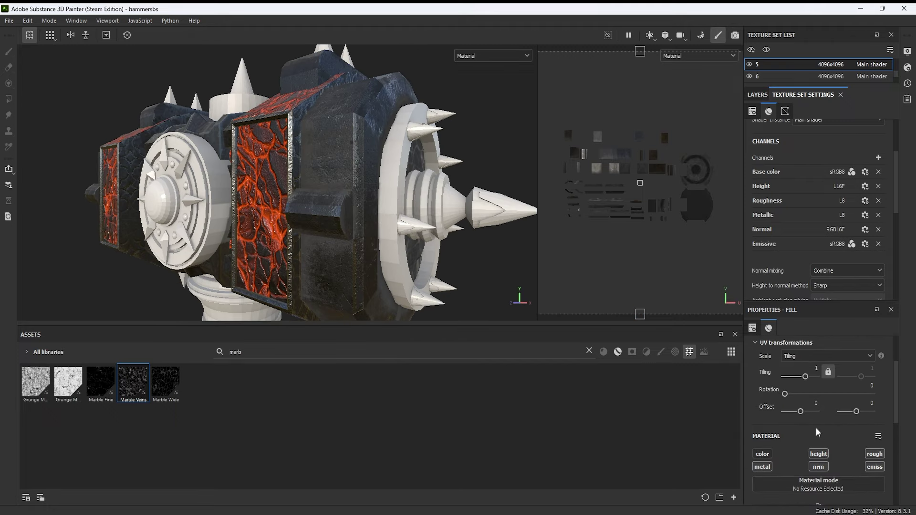
scroll(817, 431, down, 5)
Set Fill layer 8's emissive colour to orange.
click(284, 228)
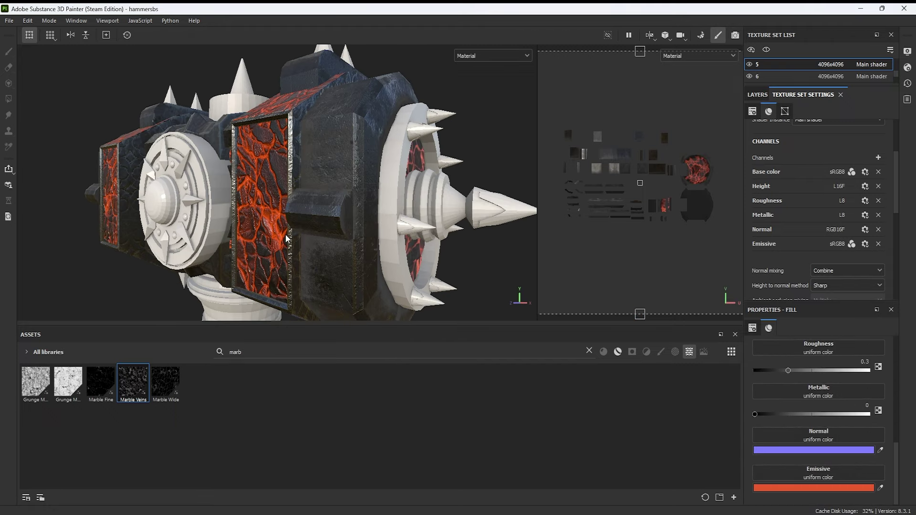
alt+drag(286, 229, 248, 224)
click(814, 488)
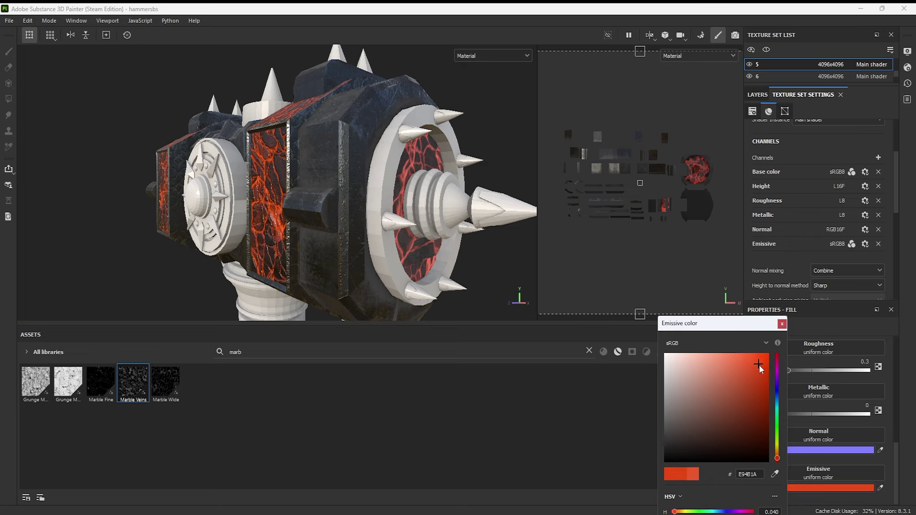
click(779, 456)
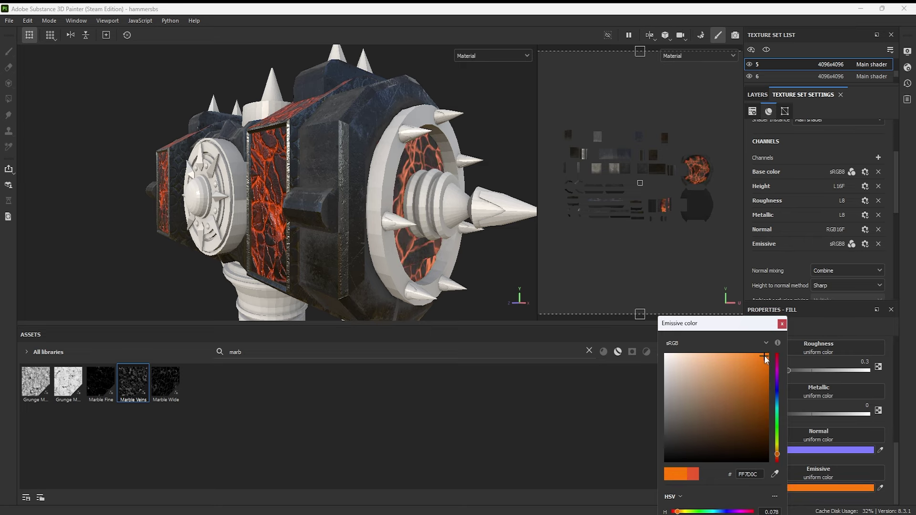
drag(764, 359, 767, 356)
alt+drag(429, 238, 479, 253)
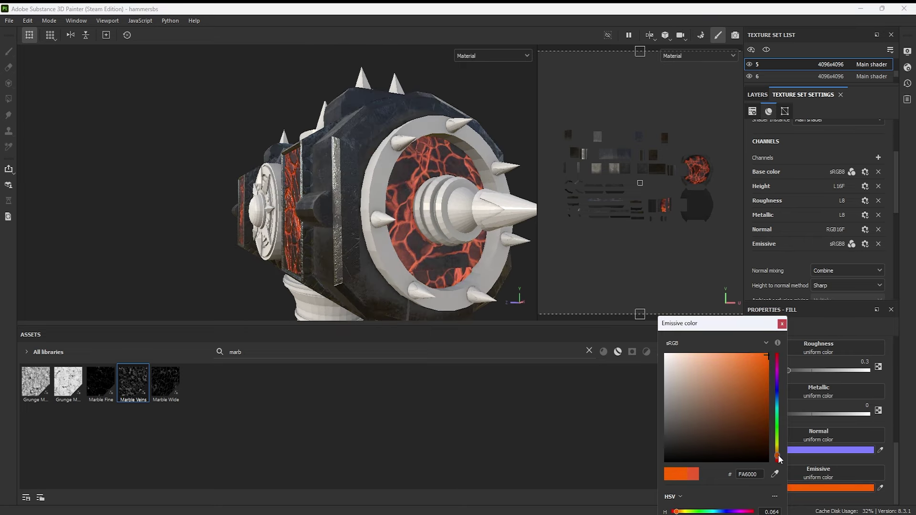
click(782, 324)
scroll(818, 389, up, 4)
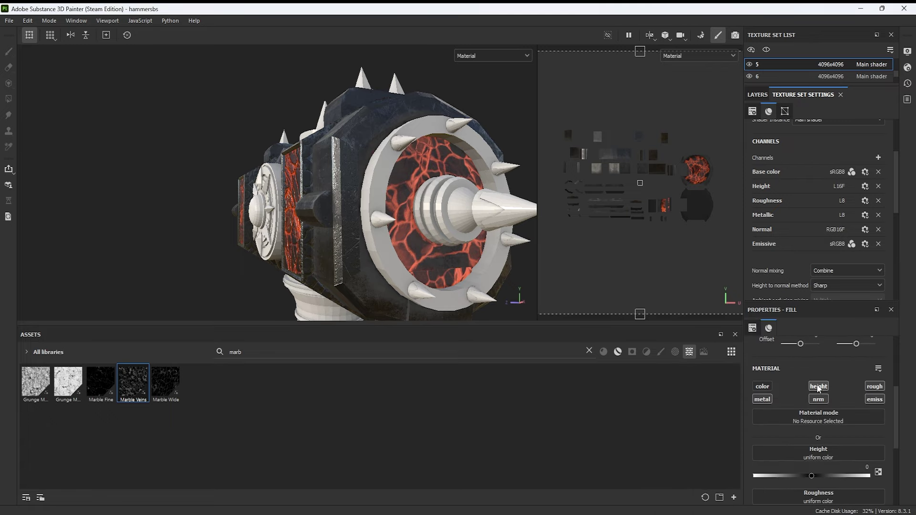
alt+drag(306, 253, 329, 286)
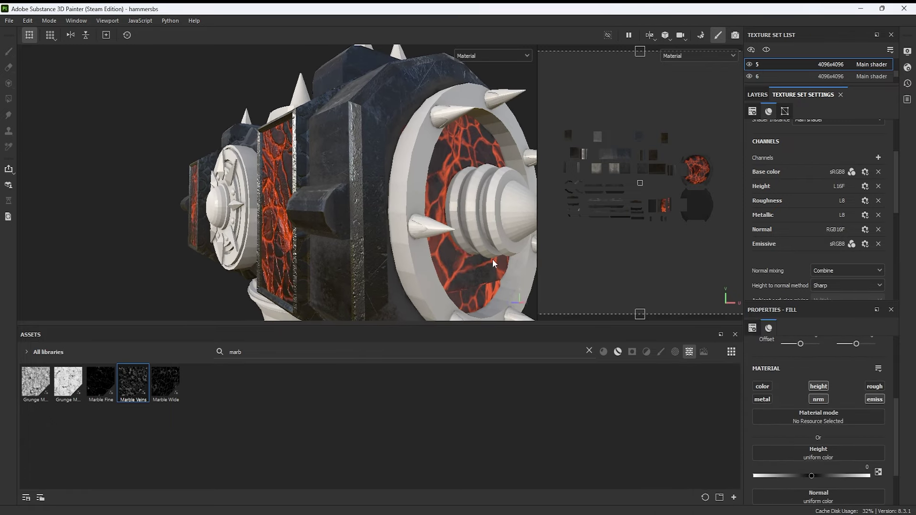
scroll(789, 441, down, 2)
scroll(868, 386, up, 2)
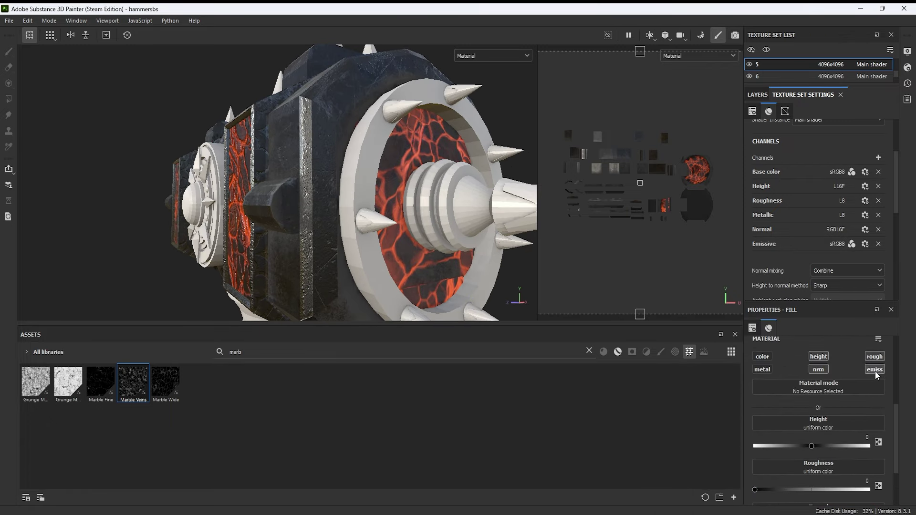
Disable the nrm and rough channels on the fill and resample the emissive colour.
click(824, 374)
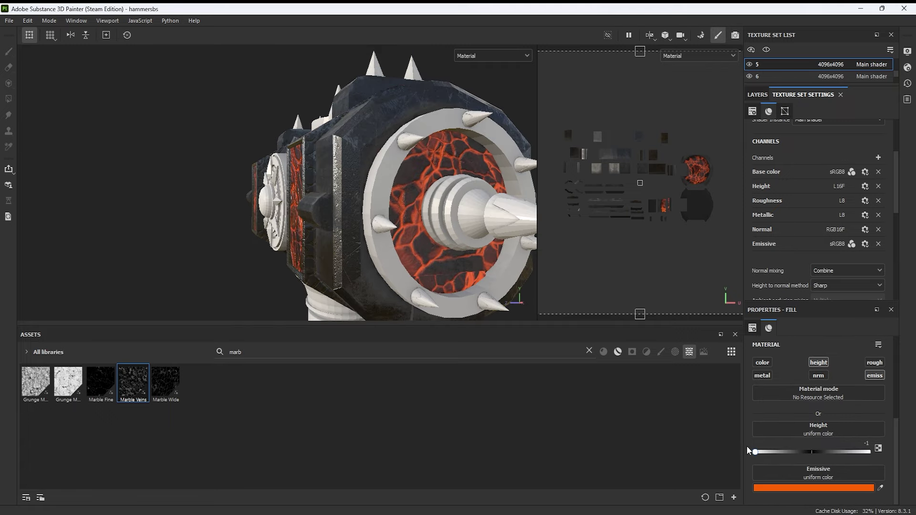
alt+drag(334, 214, 446, 308)
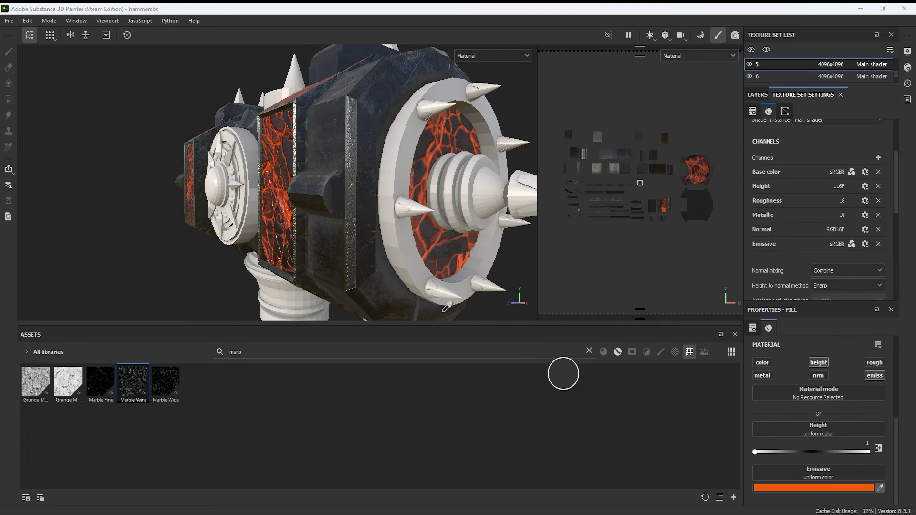
click(289, 206)
alt+drag(291, 210, 391, 214)
click(813, 487)
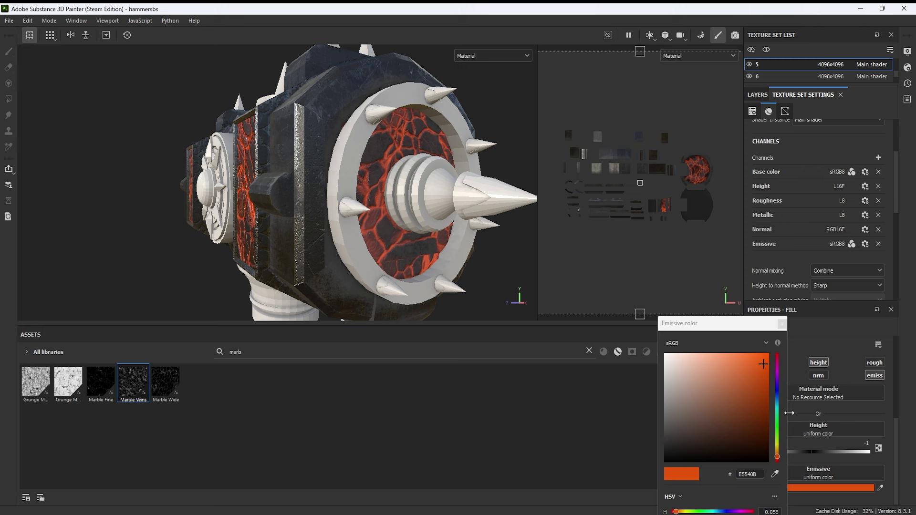
key(Escape)
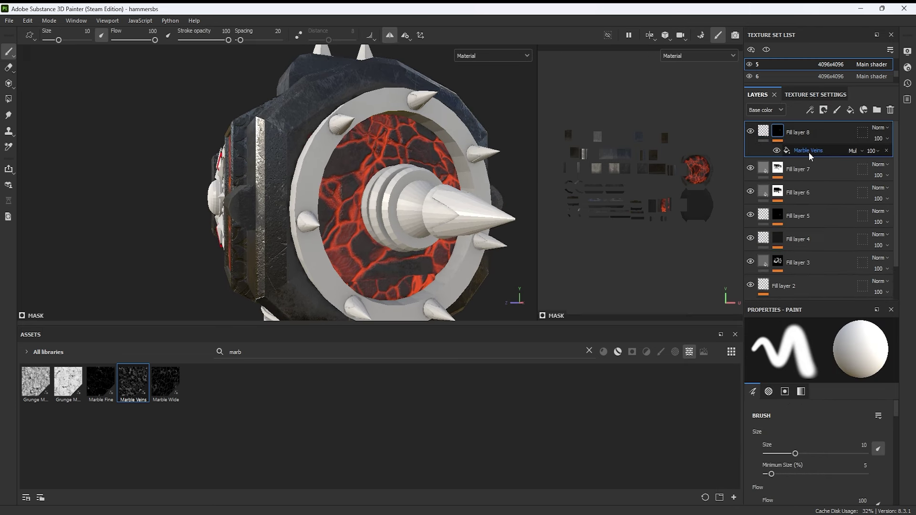
Raise the Marble Veins mask balance to 0.73.
click(809, 155)
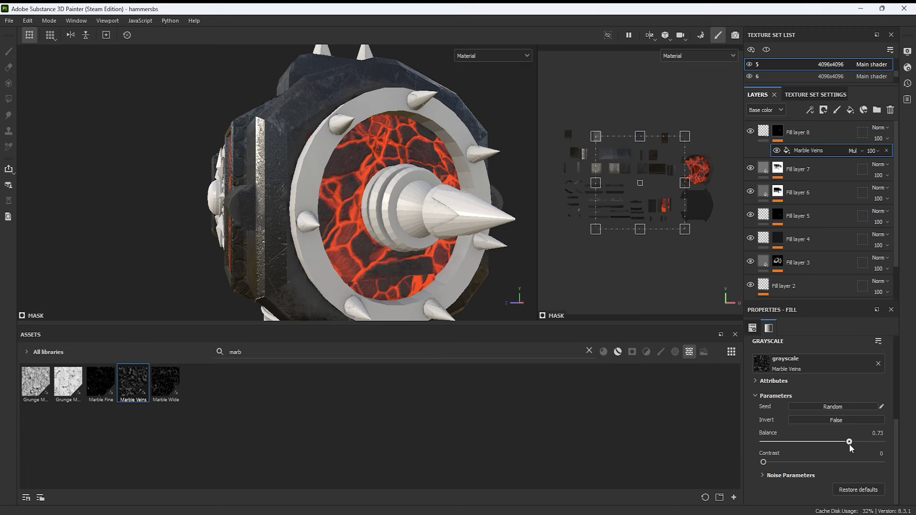
drag(763, 462, 817, 462)
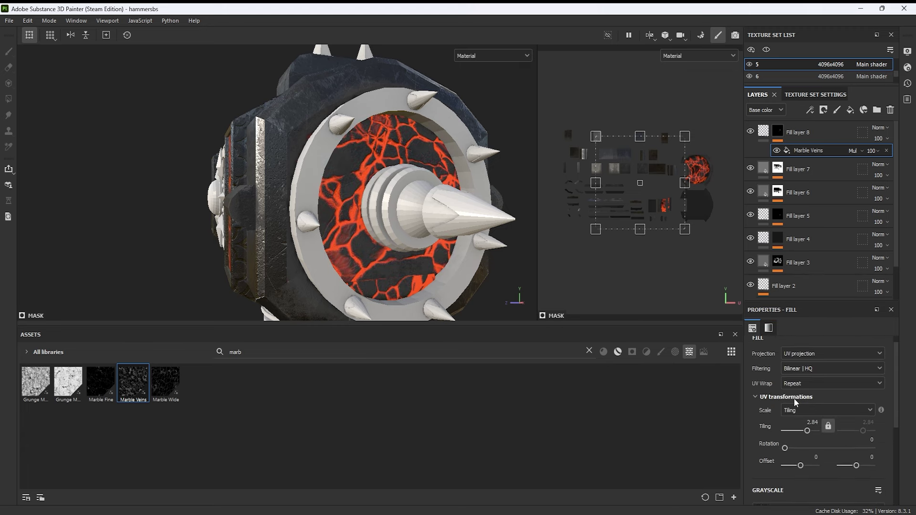
scroll(834, 399, down, 2)
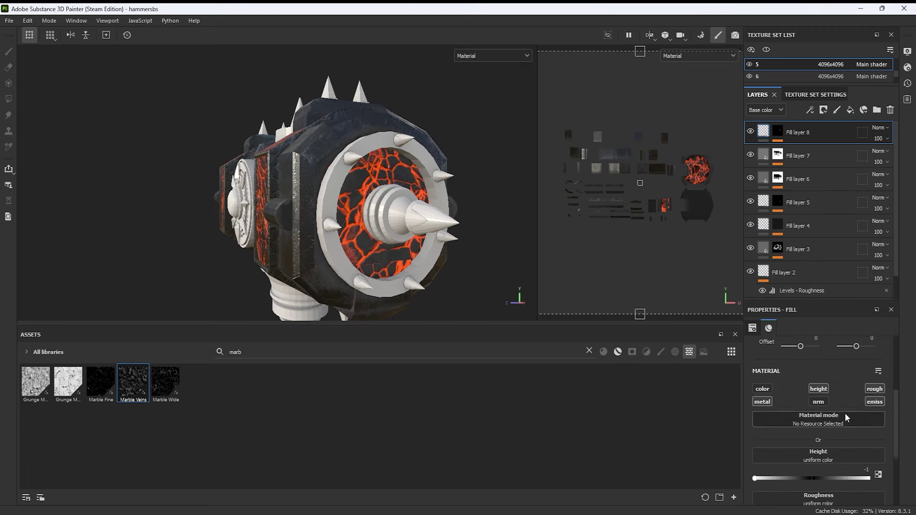
Add a Dirt generator to Fill layer 8's mask, set to Multiply with Dirt Level 0.7.
right_click(783, 151)
click(818, 324)
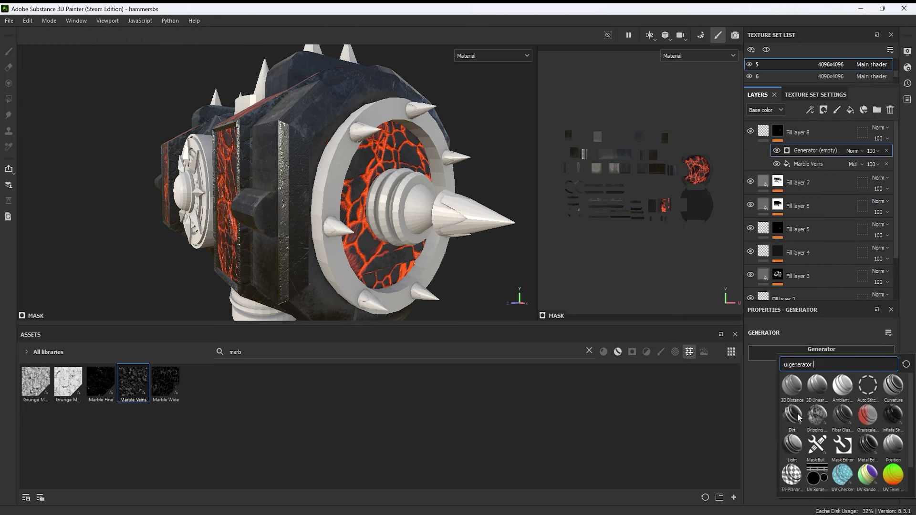
click(797, 419)
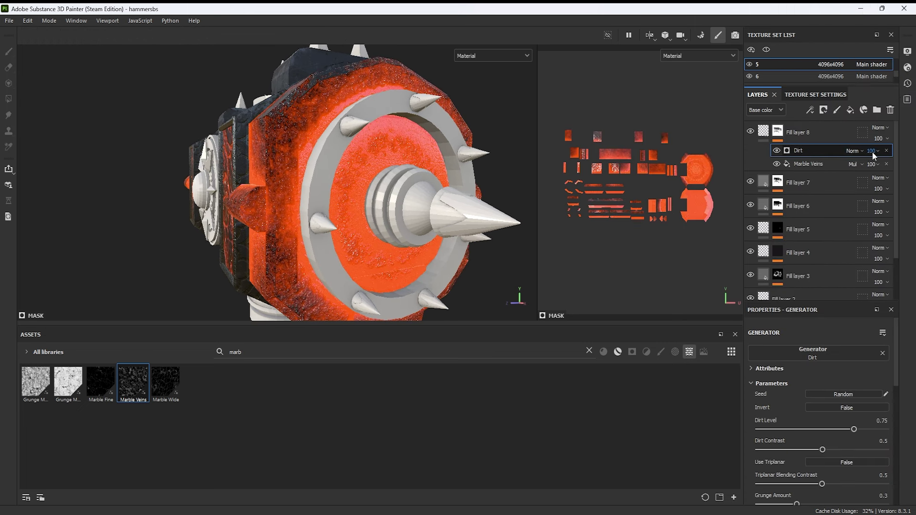
click(854, 151)
click(858, 181)
drag(853, 431, 845, 432)
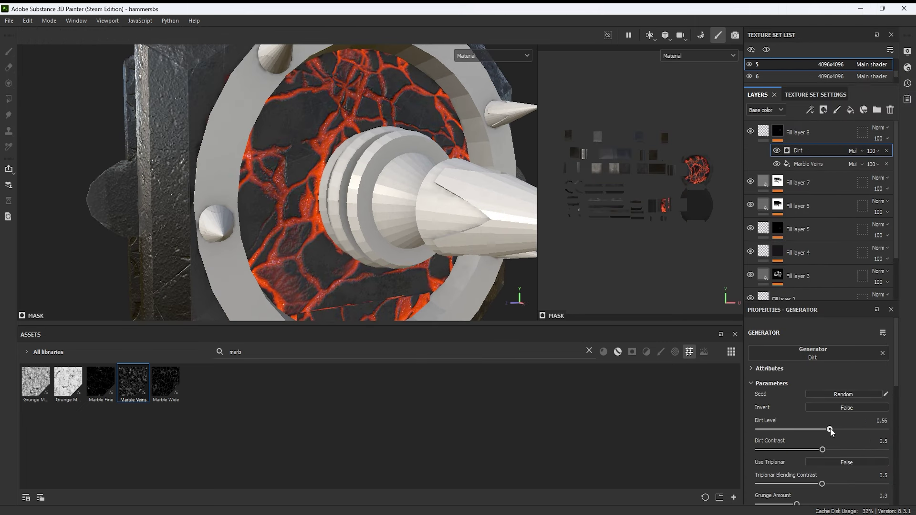
key(f)
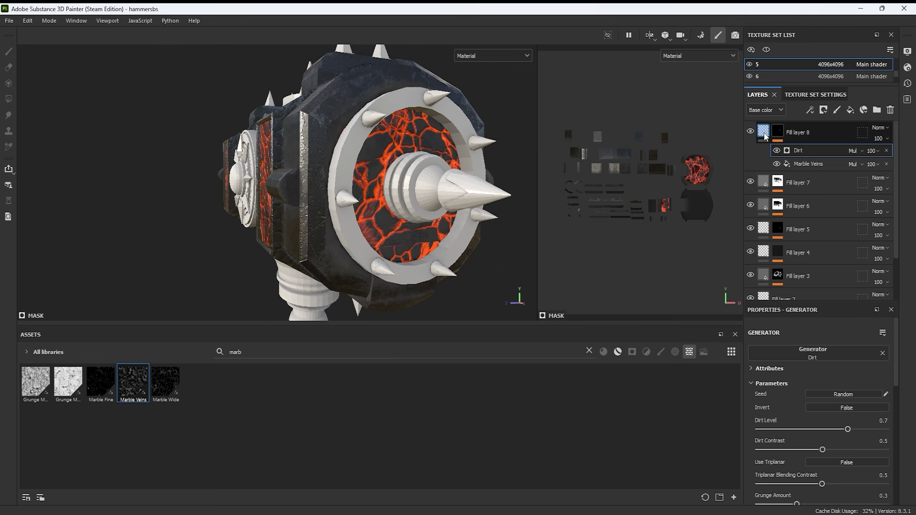
Increase the Marble Veins tiling to 3.47.
click(811, 163)
scroll(828, 444, down, 3)
scroll(828, 439, up, 2)
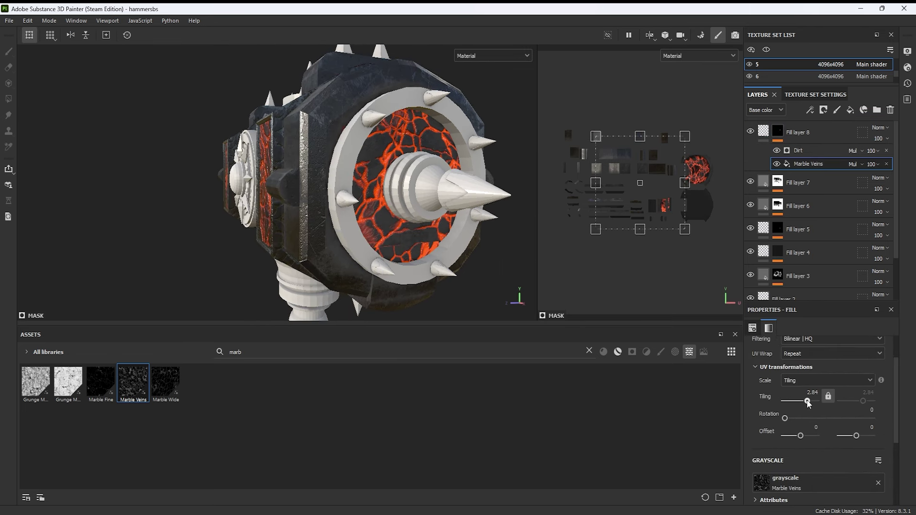
mouse_move(807, 401)
mouse_down()
mouse_move(786, 419)
mouse_move(802, 436)
mouse_up()
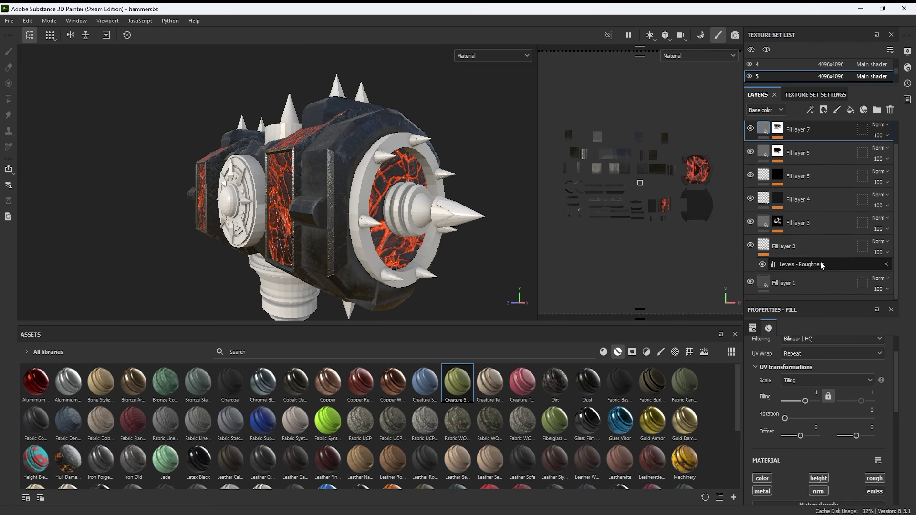
Paste the seven copied fill layers into texture set 7.
shift+click(808, 282)
right_click(807, 282)
click(809, 301)
scroll(811, 72, down, 1)
click(811, 77)
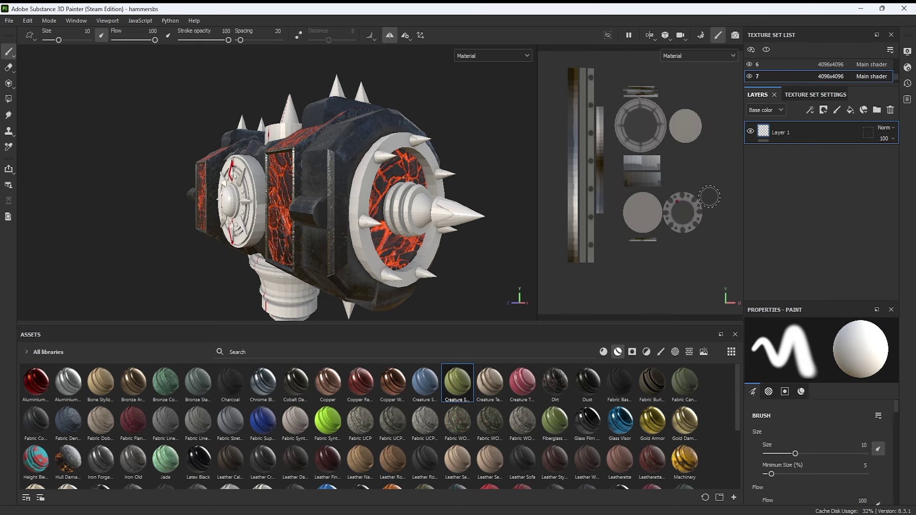
right_click(821, 188)
click(823, 212)
Expand Fill layer 3 in set 7 and check its Metal Edge Wear generator.
click(806, 224)
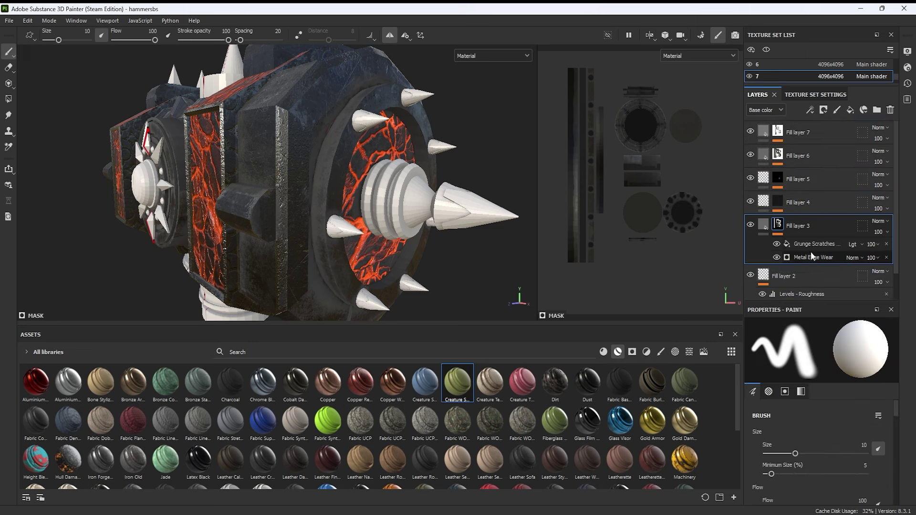
click(811, 244)
click(813, 257)
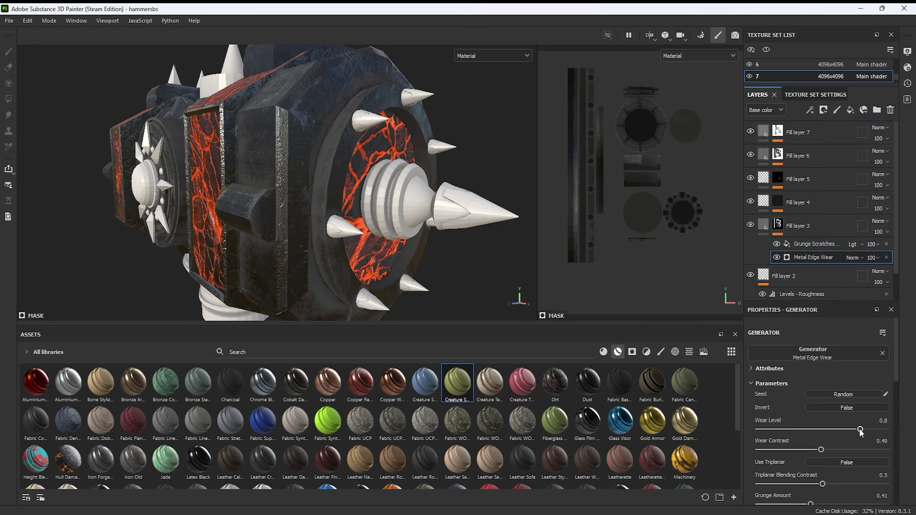
scroll(811, 71, down, 1)
Paste the seven fill layers into texture set 8 and check its Metal Edge Wear.
click(811, 76)
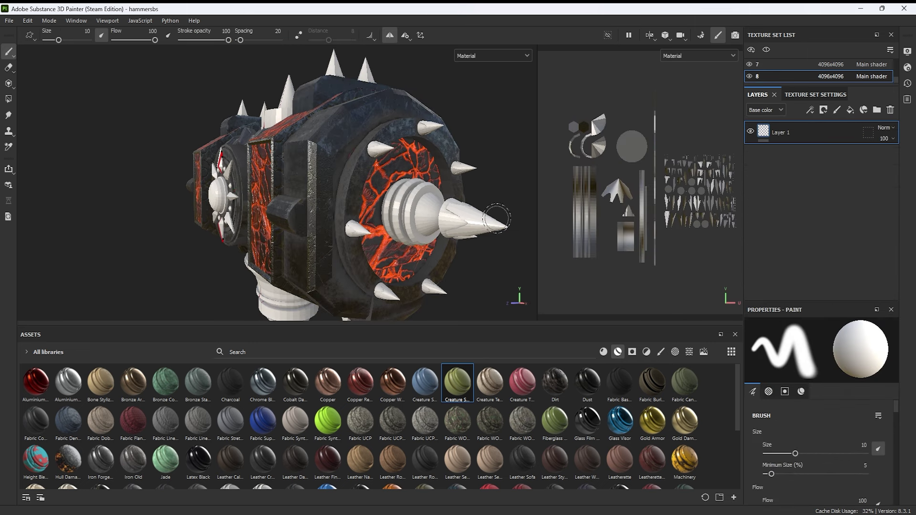
right_click(777, 156)
click(792, 179)
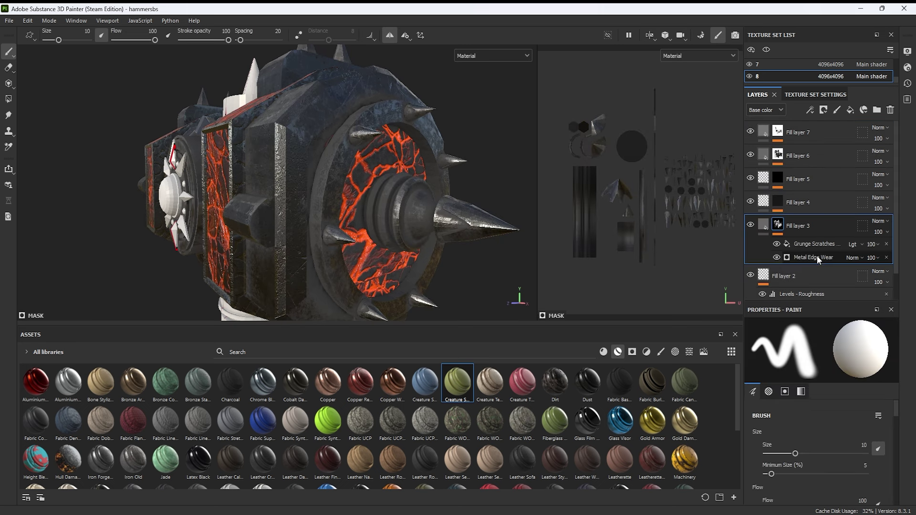
click(810, 257)
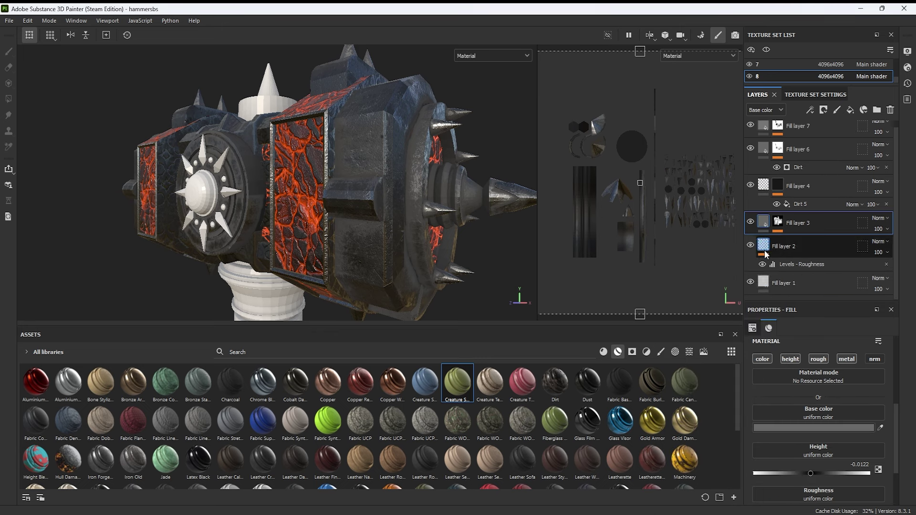
Adjust the grey base colour of set 8's upper fill layer.
click(781, 324)
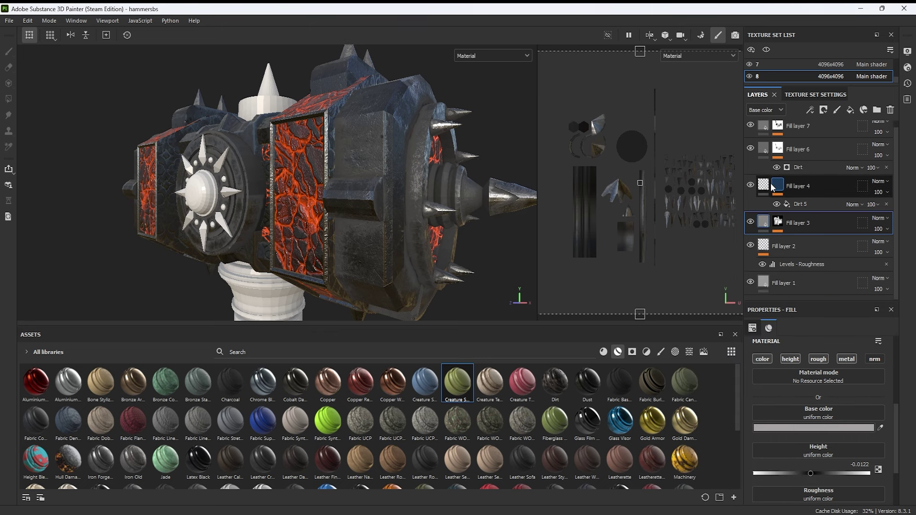
click(797, 149)
click(830, 435)
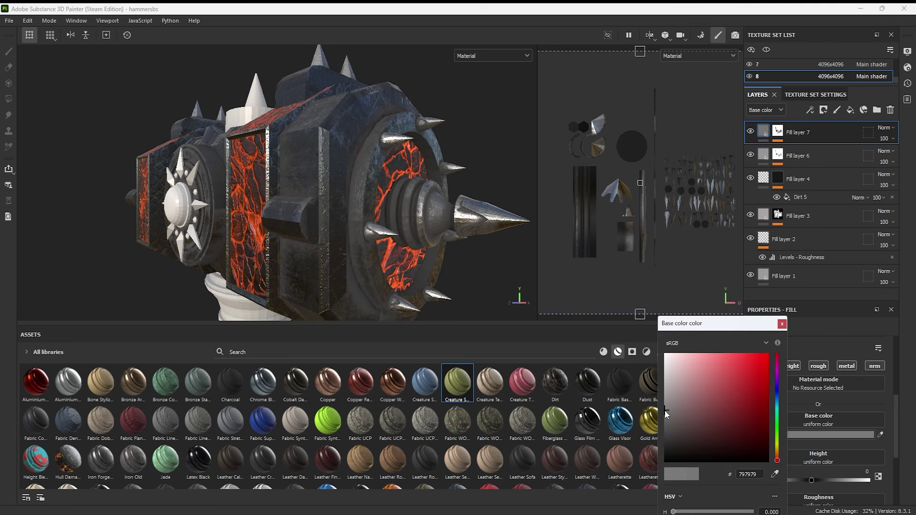
Set texture set 4's Fill layer 1 base colour to 5B5A5A.
click(784, 100)
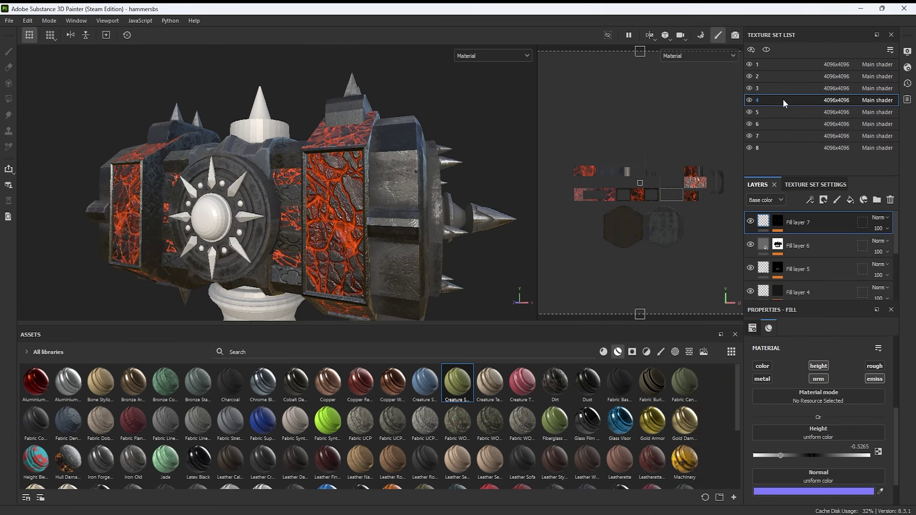
click(782, 282)
click(830, 435)
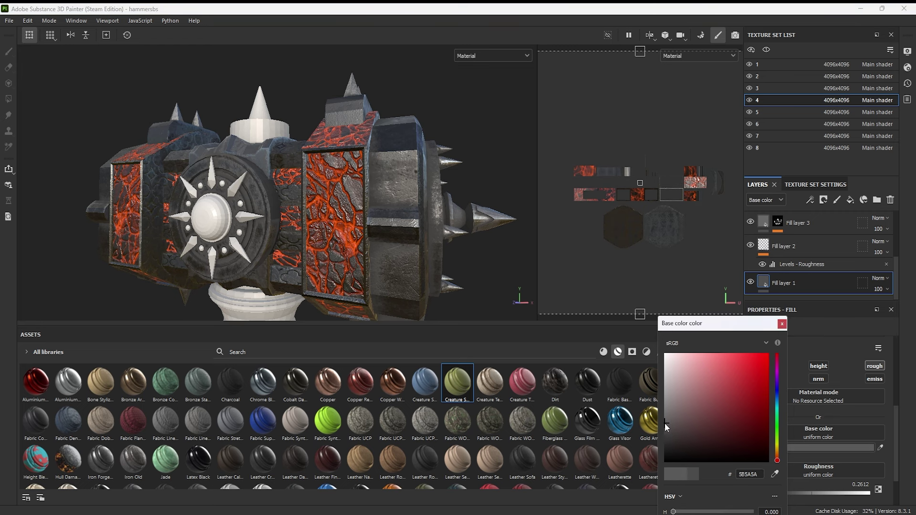
click(781, 324)
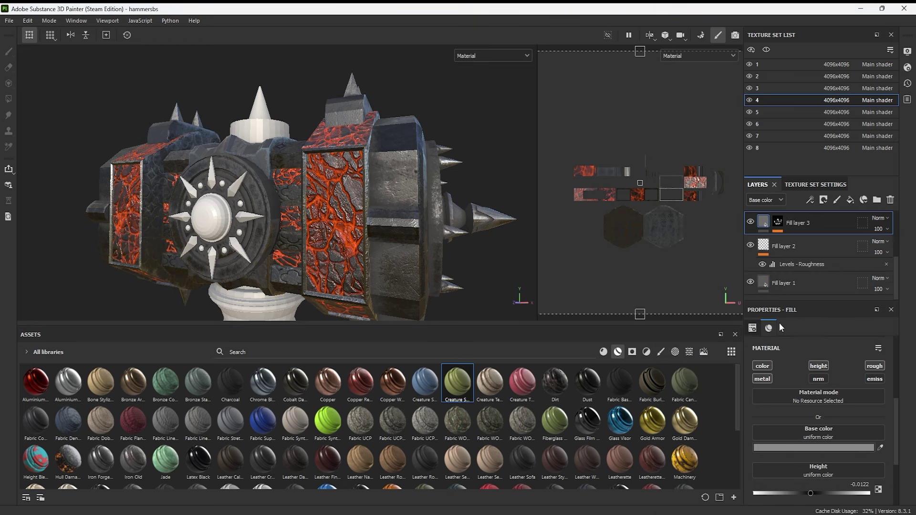
Review texture set 5's fill layer base colours, with Fill layer 3 at 696969.
click(782, 112)
click(813, 271)
scroll(793, 278, down, 2)
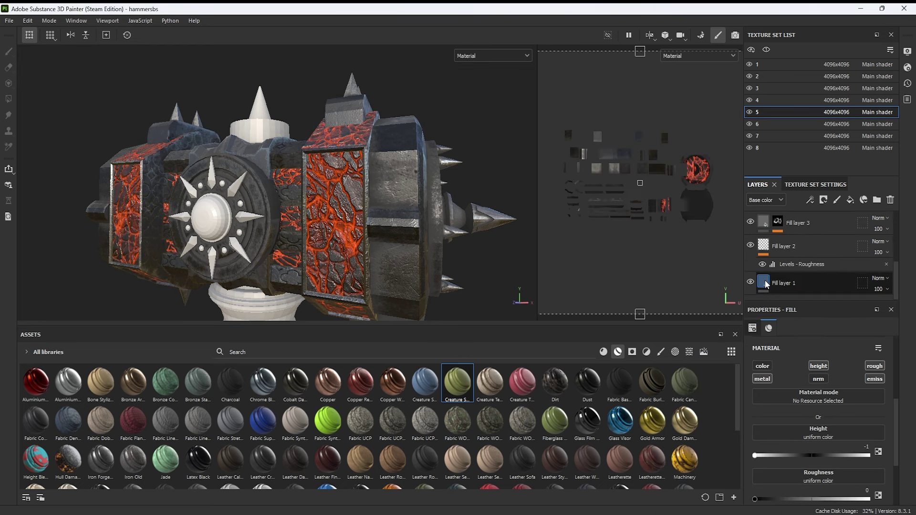
click(785, 284)
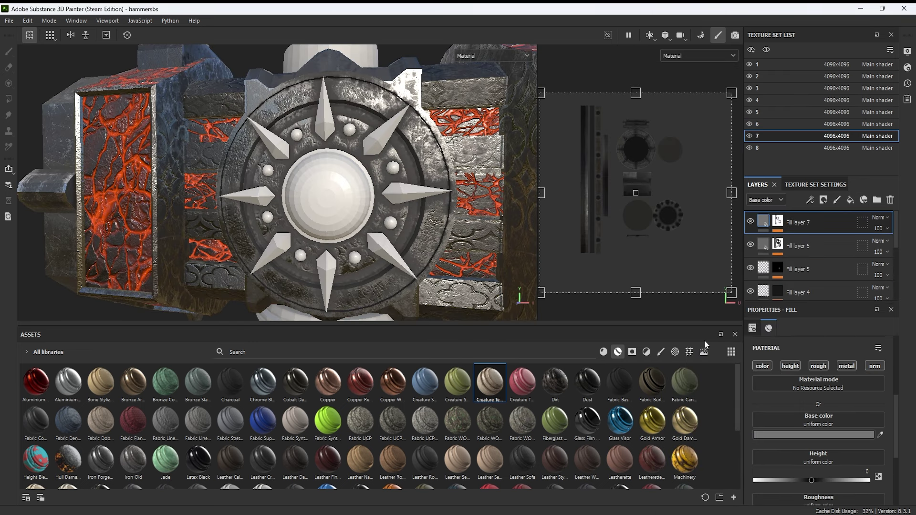
Add Fill layer 8 to texture set 7 with a black mask and Polygon Fill mode.
click(877, 200)
right_click(777, 219)
click(782, 237)
click(8, 52)
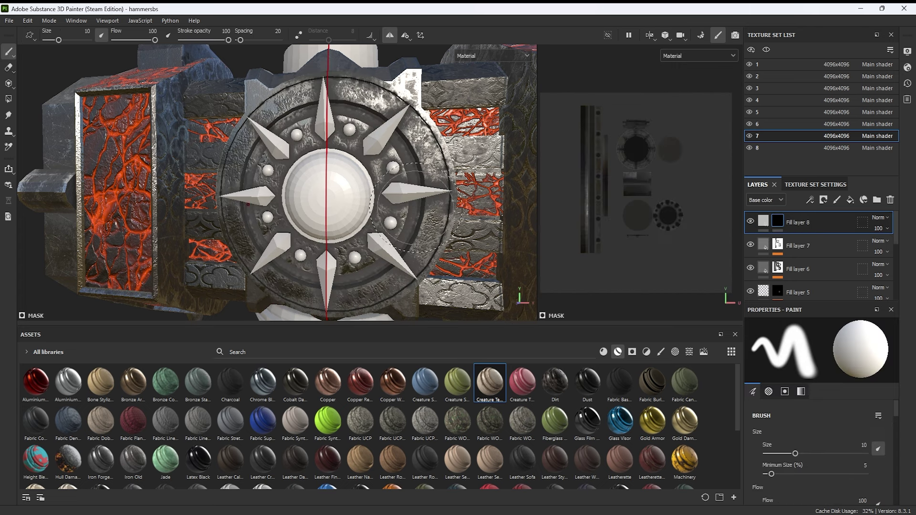
click(9, 98)
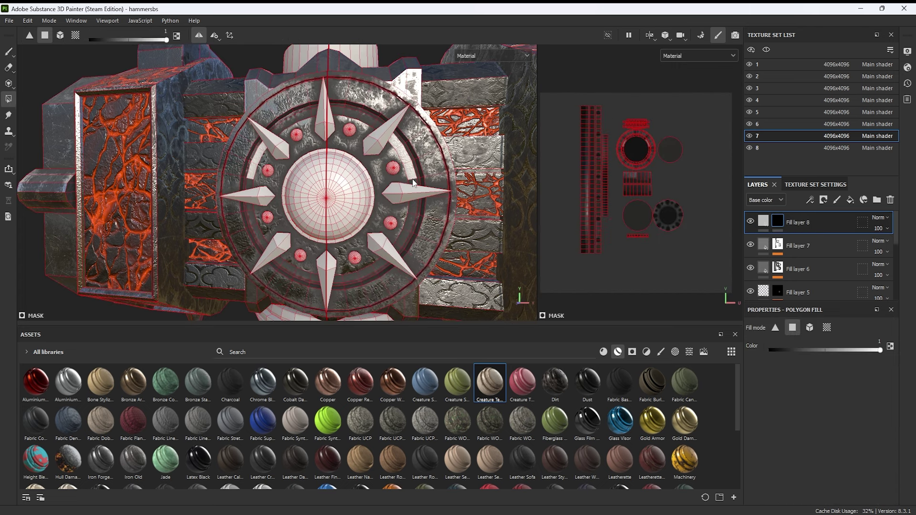
Orbit around the hammer head to inspect the shield from several angles.
scroll(415, 214, up, 3)
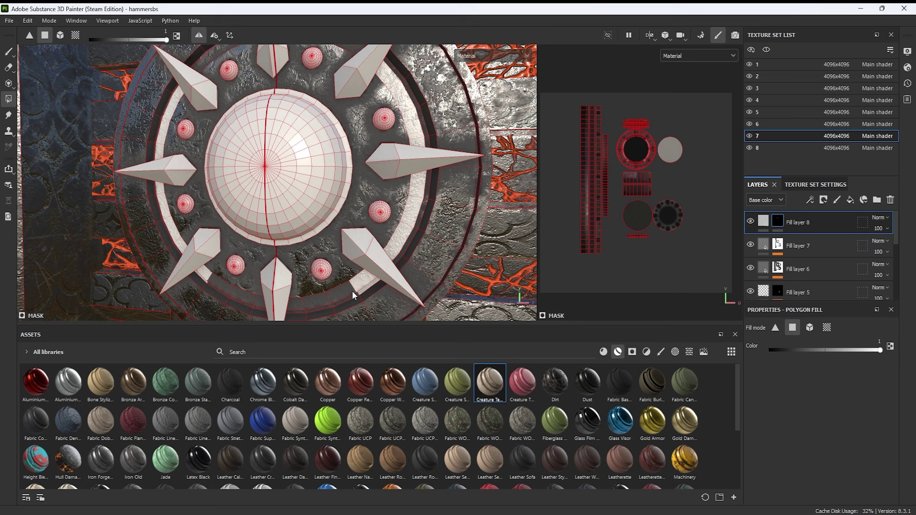
key(shift)
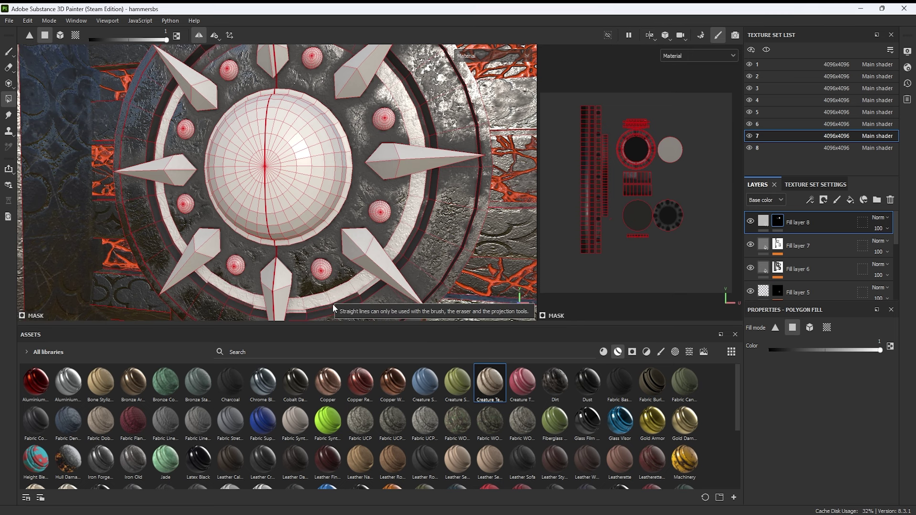
alt+drag(348, 301, 396, 153)
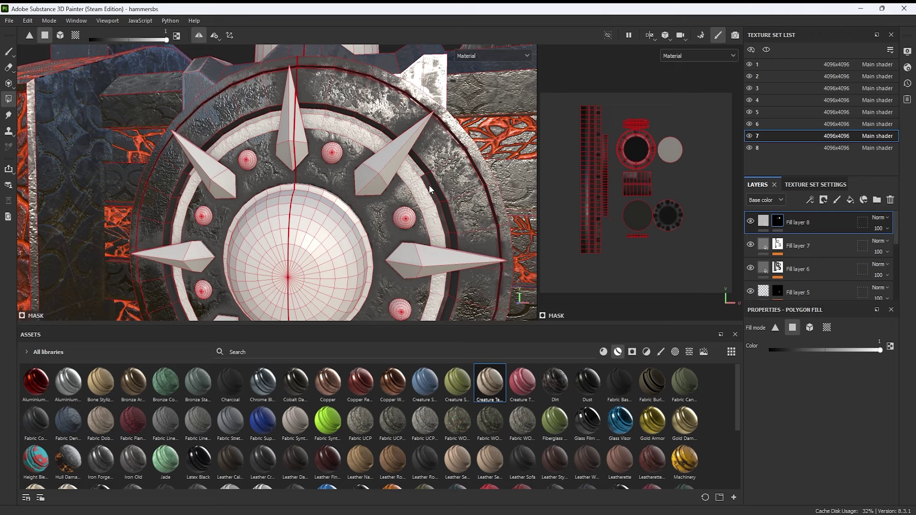
alt+drag(449, 265, 436, 125)
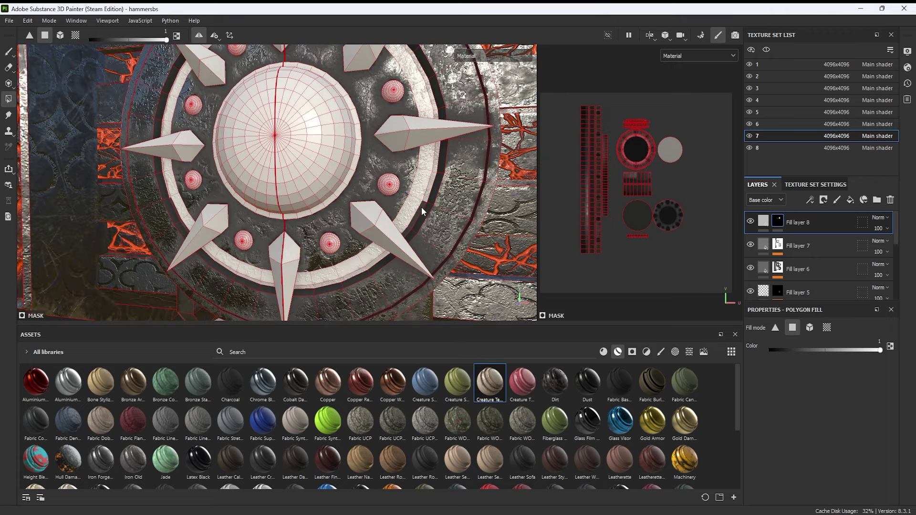
alt+drag(422, 207, 394, 188)
scroll(394, 188, up, 3)
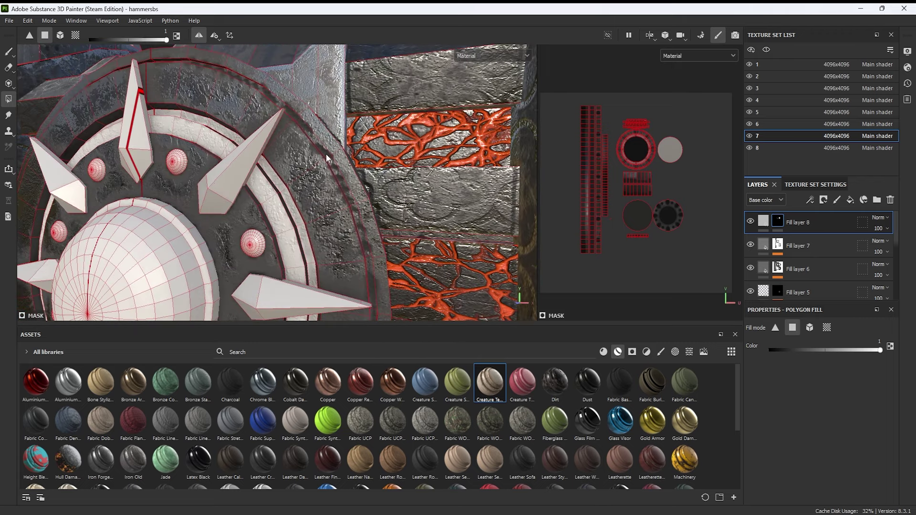
mouse_move(361, 224)
alt+mouse_down()
mouse_move(359, 179)
mouse_move(380, 112)
alt+mouse_up()
scroll(374, 193, up, 2)
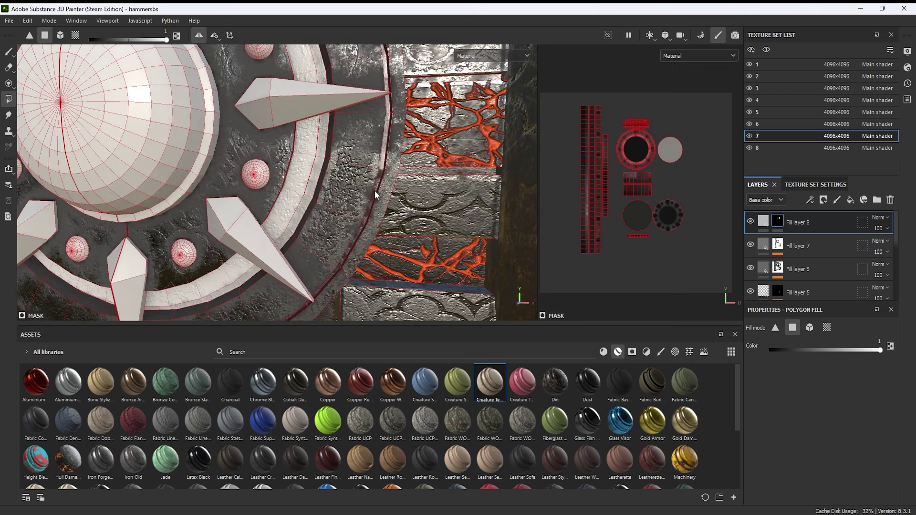
alt+drag(374, 190, 407, 142)
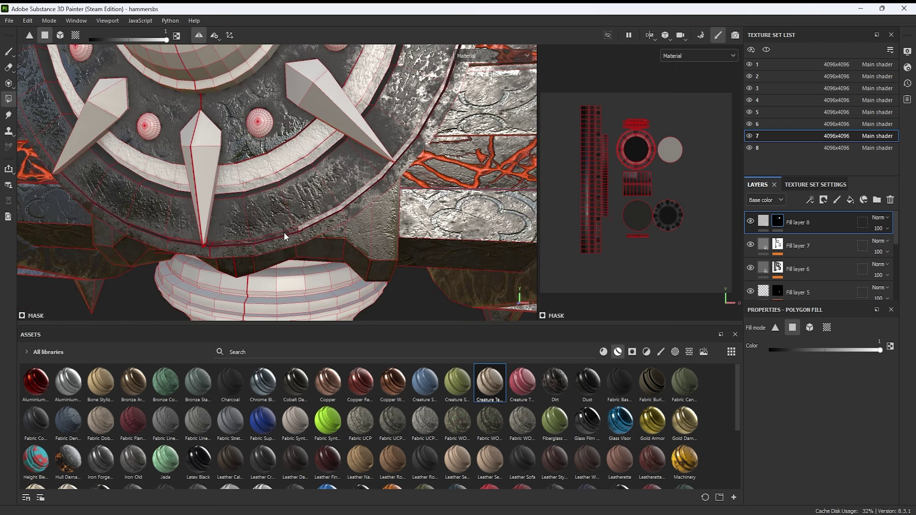
alt+drag(285, 233, 243, 245)
key(f)
Add a Fill effect to Fill layer 8's mask and load the Marble Veins pattern into it.
right_click(811, 223)
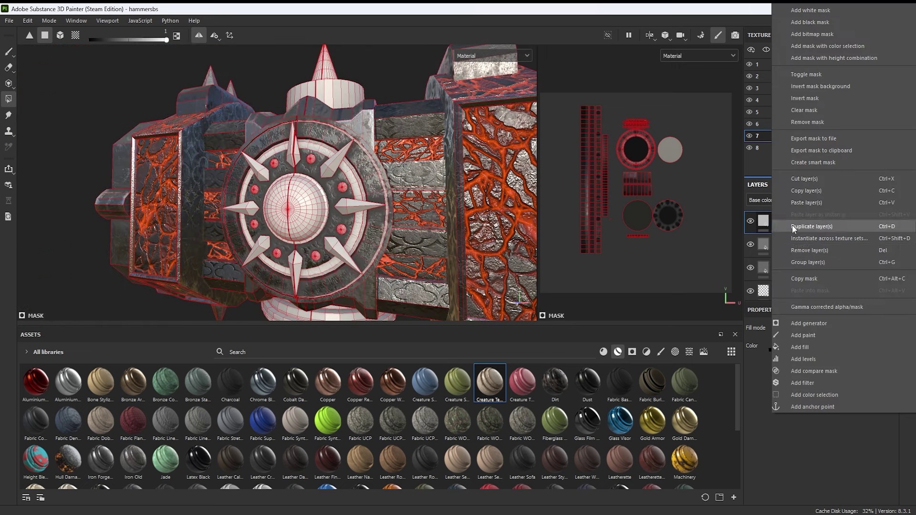
key(Escape)
drag(809, 176, 809, 119)
right_click(809, 164)
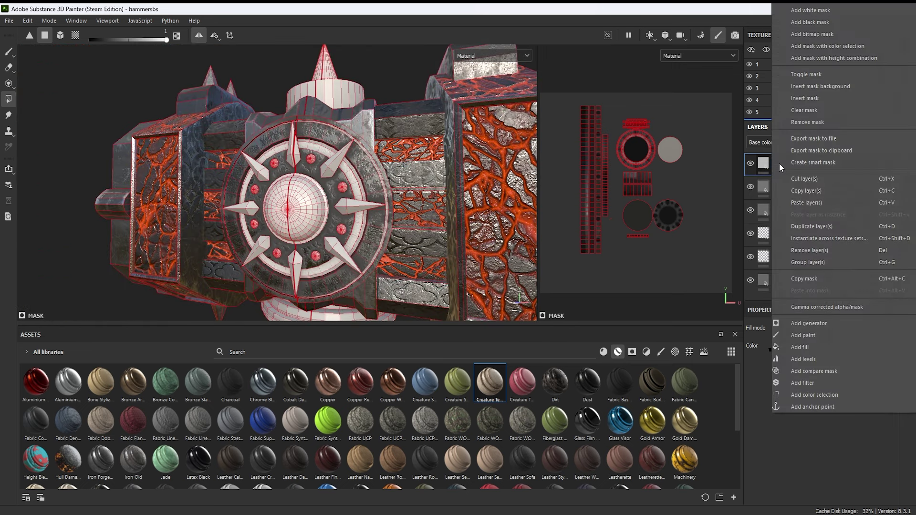
click(811, 377)
click(303, 352)
text(marbl)
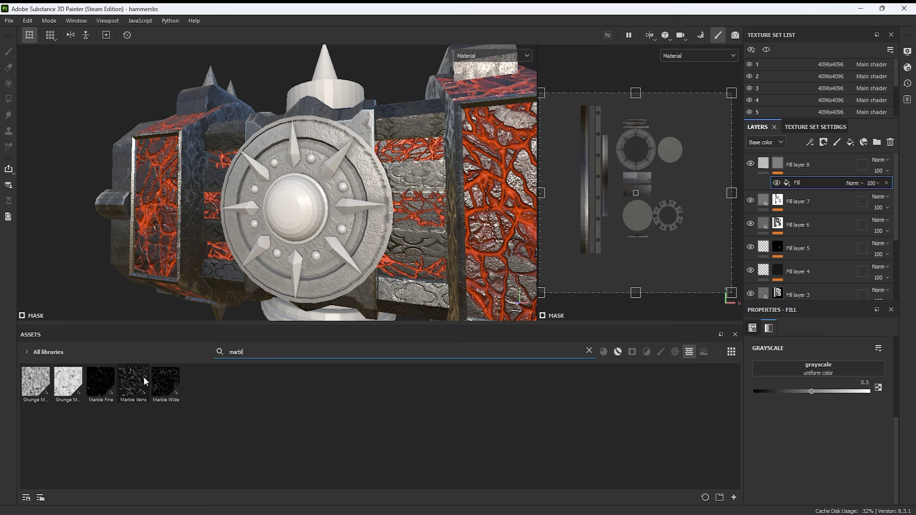
drag(811, 373, 813, 375)
click(862, 183)
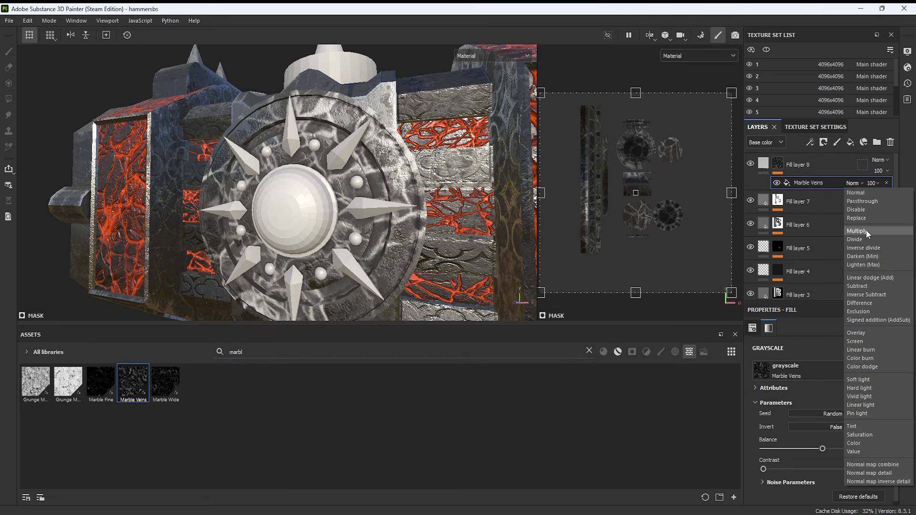
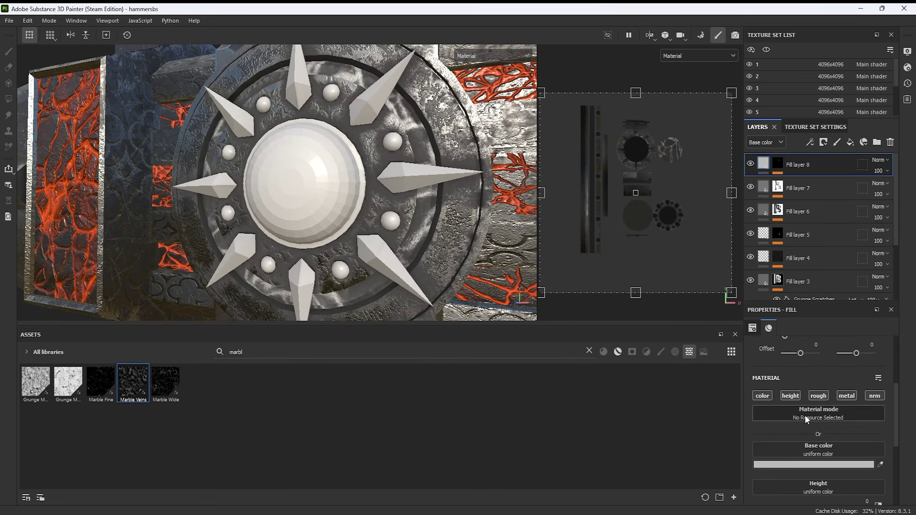
Make Fill layer 8 affect only height at -1 and lower the Marble Veins tiling to 4.19.
drag(812, 473, 769, 472)
click(778, 165)
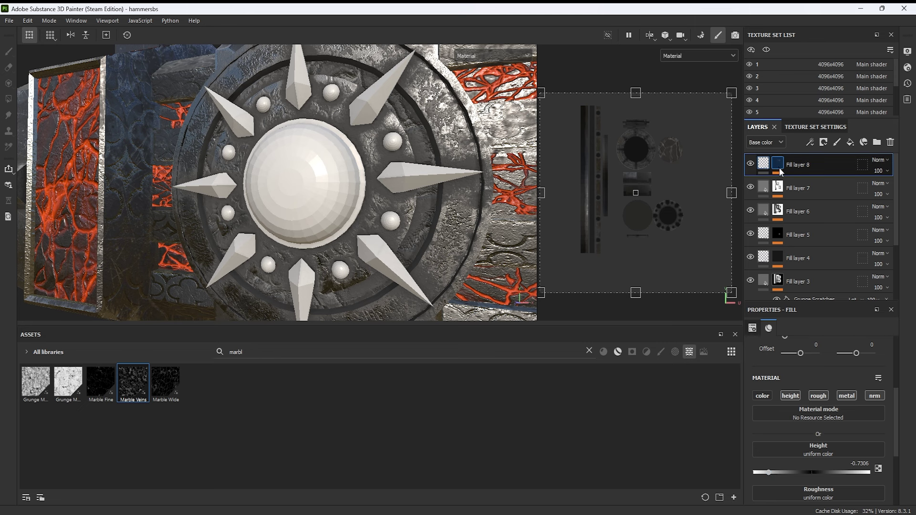
click(803, 182)
drag(809, 379, 808, 378)
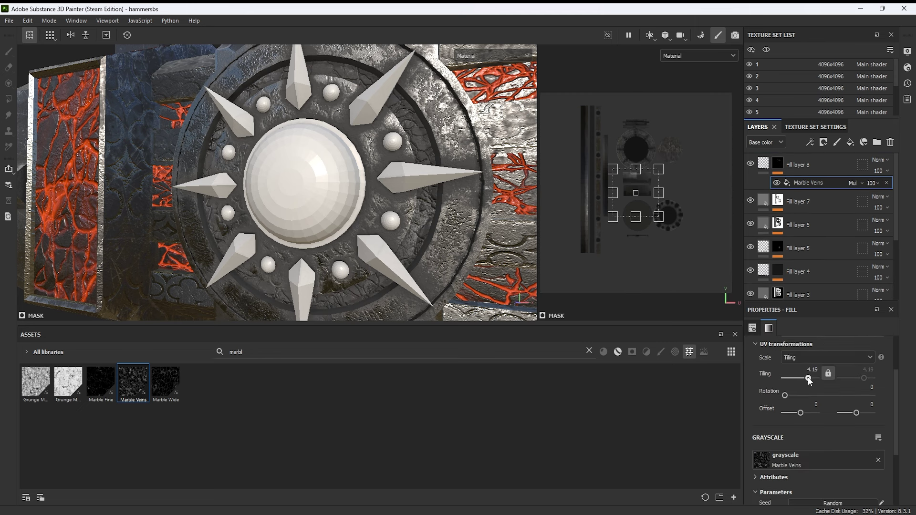
alt+drag(430, 224, 477, 224)
Add an Emissive channel to the texture set in Texture Set Settings.
click(764, 166)
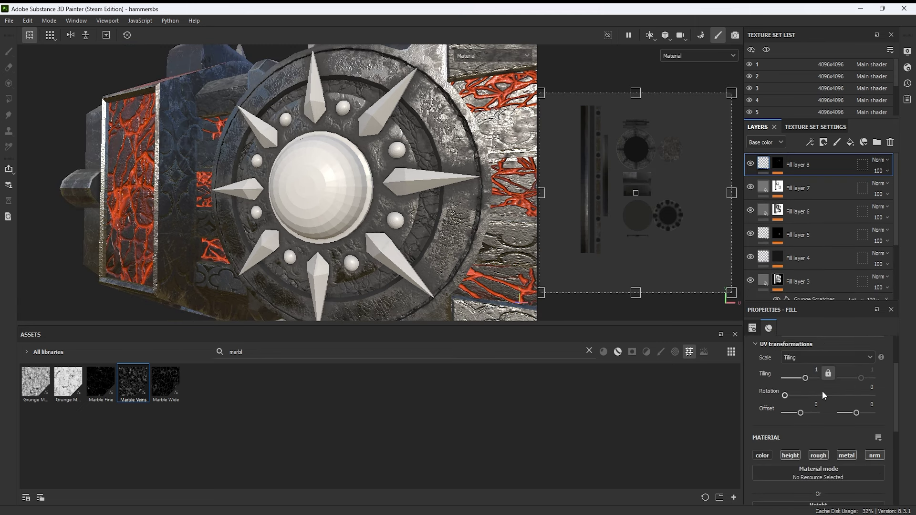
click(828, 127)
click(878, 190)
click(862, 279)
scroll(842, 451, down, 5)
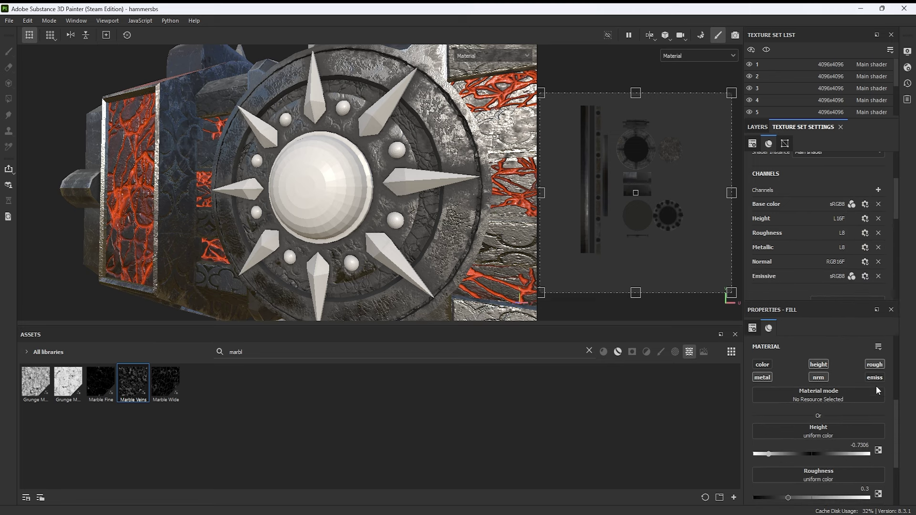
Set Fill layer 8's emissive colour to a dark orange-red.
click(480, 273)
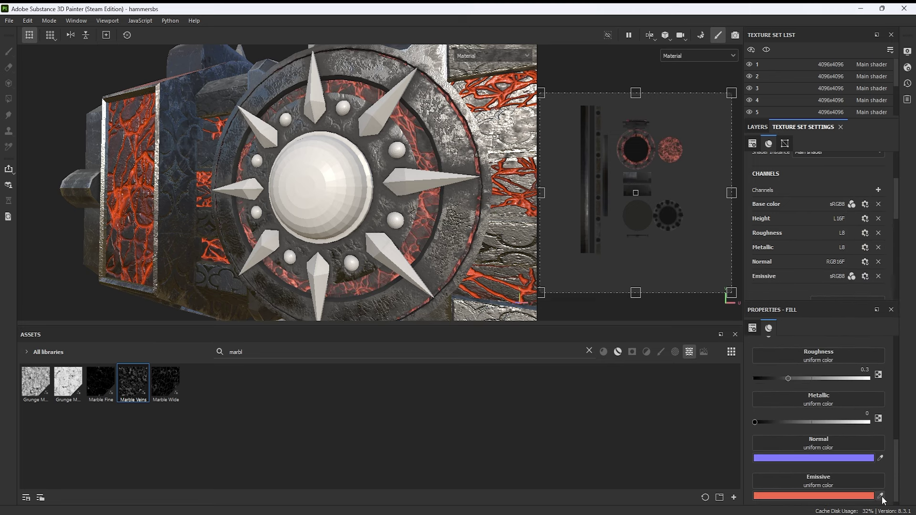
alt+drag(406, 133, 429, 143)
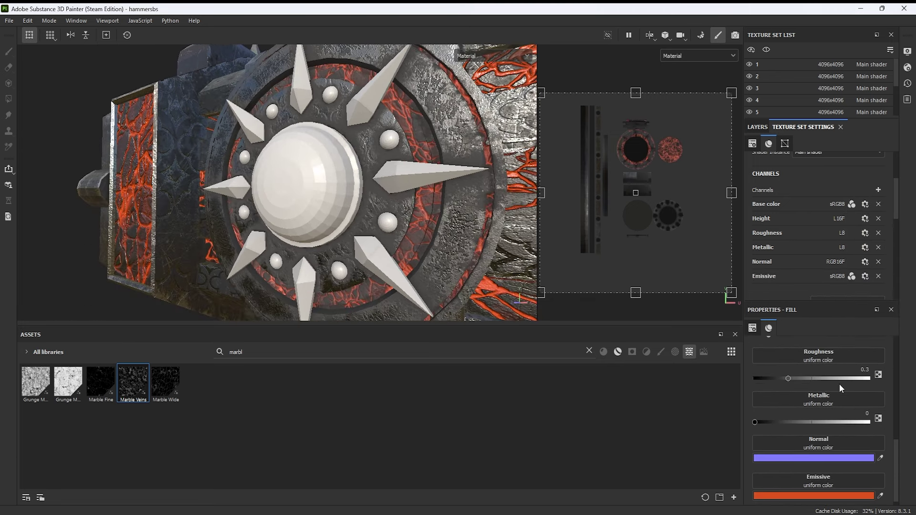
scroll(793, 377, up, 5)
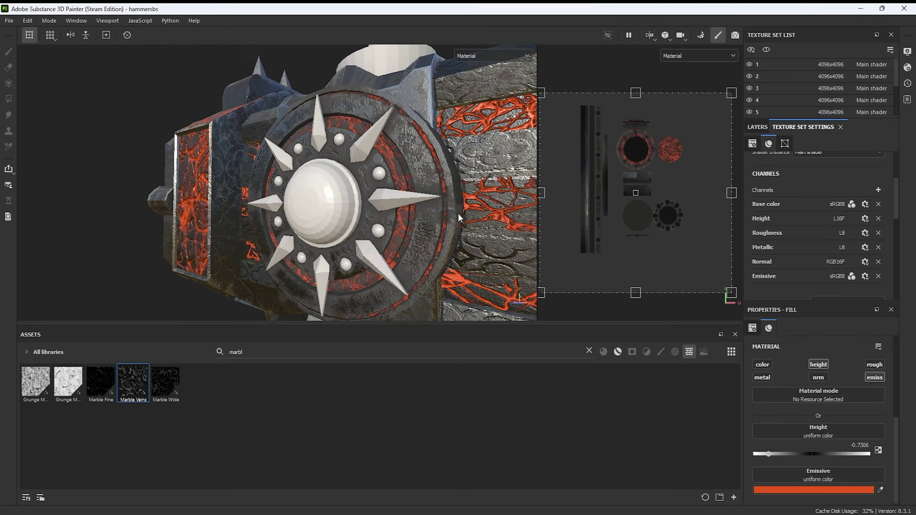
scroll(460, 244, up, 3)
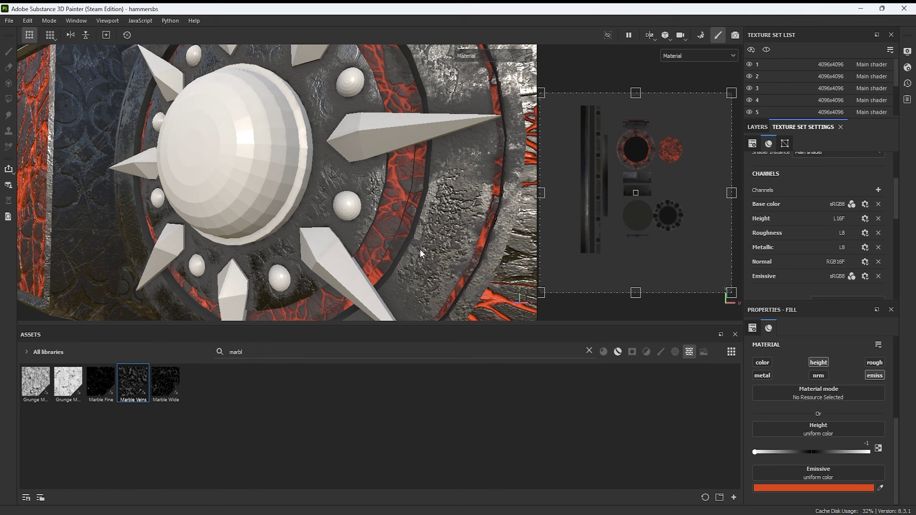
scroll(420, 254, down, 3)
Raise the Marble Veins mask balance to 0.77 and increase its contrast.
click(757, 127)
drag(133, 383, 802, 184)
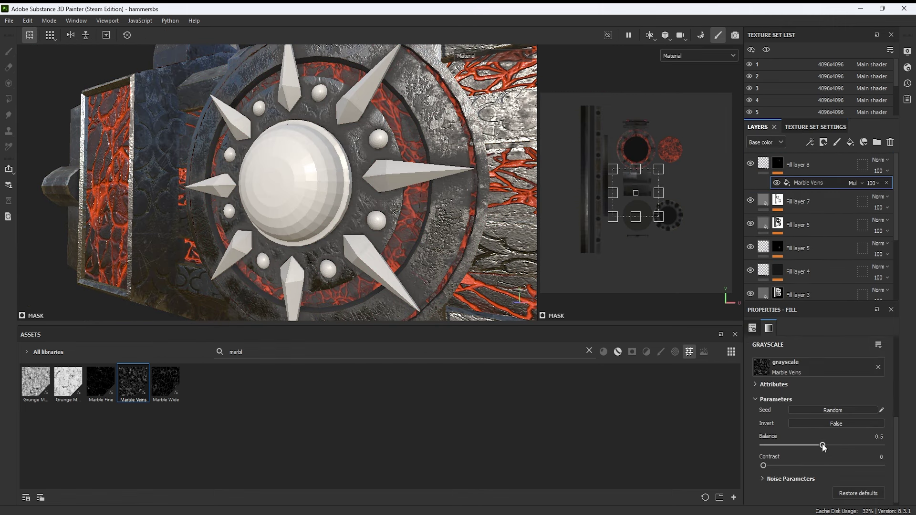
drag(823, 444, 854, 445)
mouse_move(763, 465)
mouse_down()
mouse_move(808, 466)
mouse_move(826, 453)
mouse_up()
Increase the veins' disorder, lower Fill layer 7's mask balance to 0.56, and select texture set 1.
scroll(804, 477, down, 1)
scroll(796, 480, down, 3)
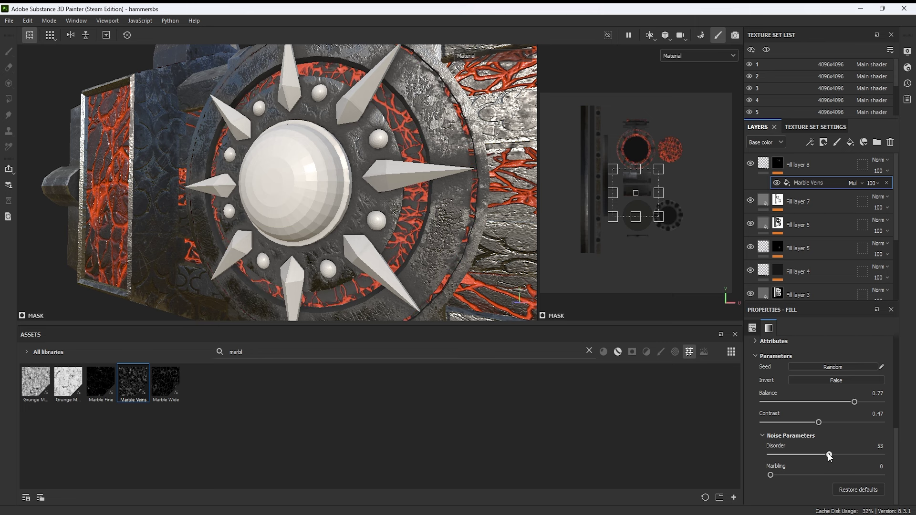
drag(770, 475, 790, 475)
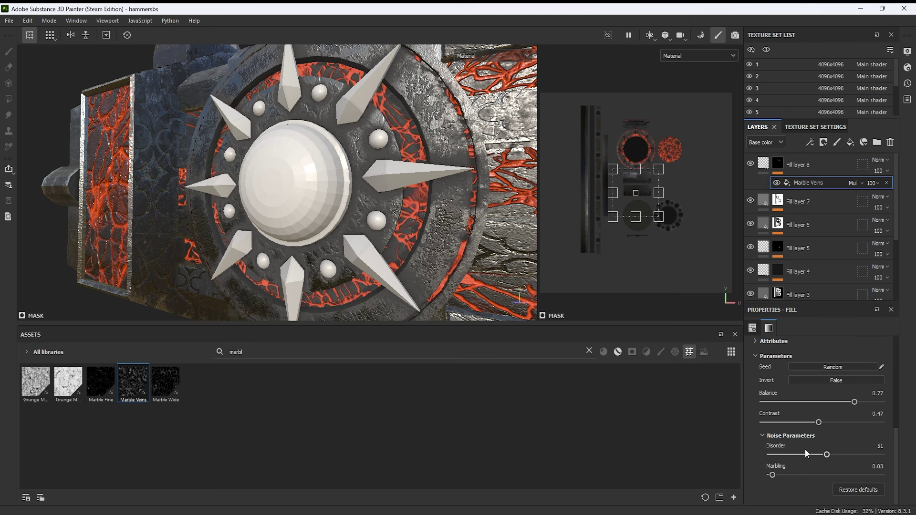
scroll(806, 448, up, 3)
alt+drag(496, 224, 441, 224)
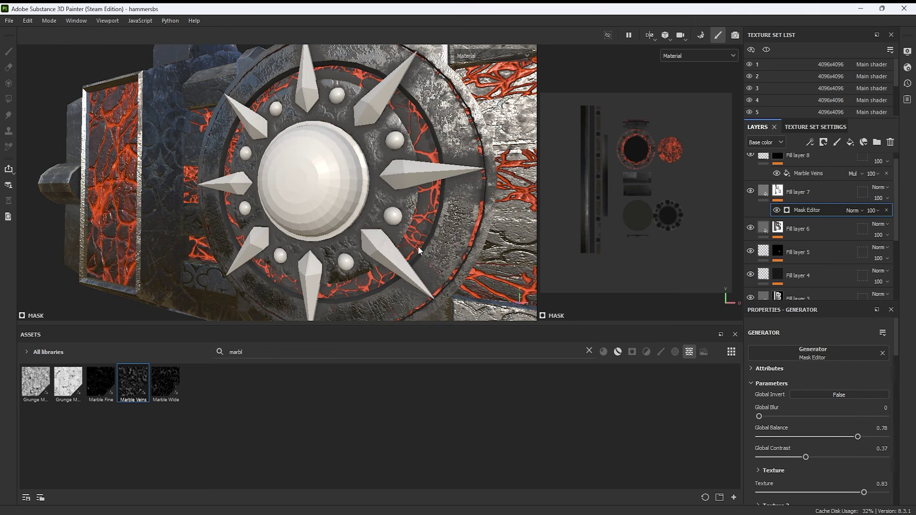
drag(810, 438, 829, 437)
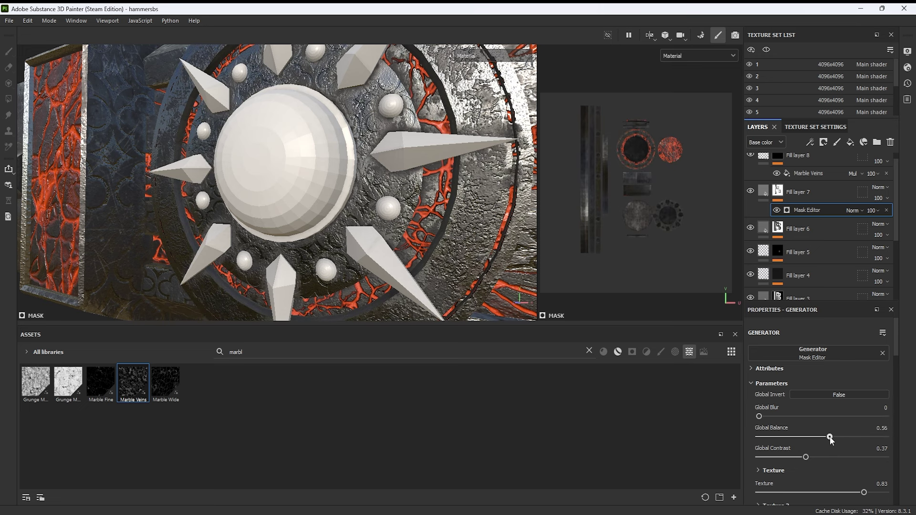
click(858, 100)
Copy Fill layers 2–7 from texture set 1 and paste them into the handle's set 6.
click(806, 110)
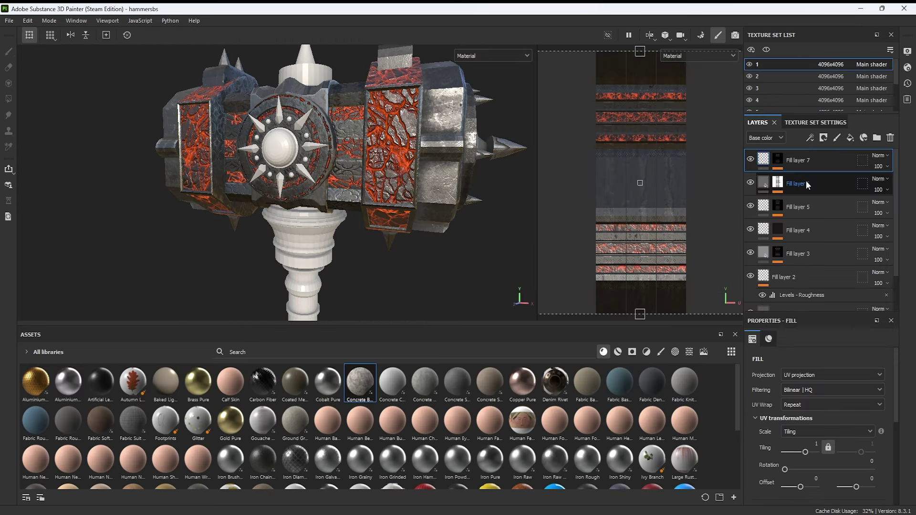
shift+click(822, 239)
right_click(792, 262)
click(806, 375)
click(785, 88)
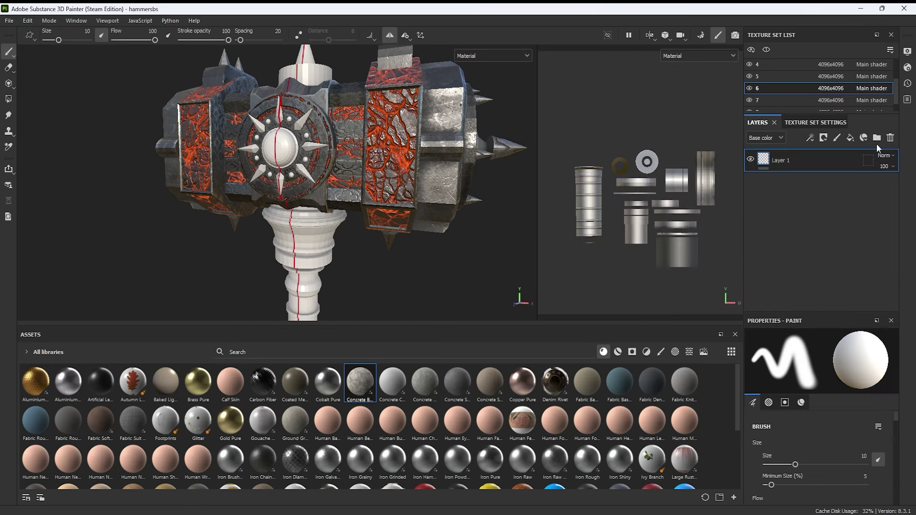
right_click(778, 177)
click(829, 207)
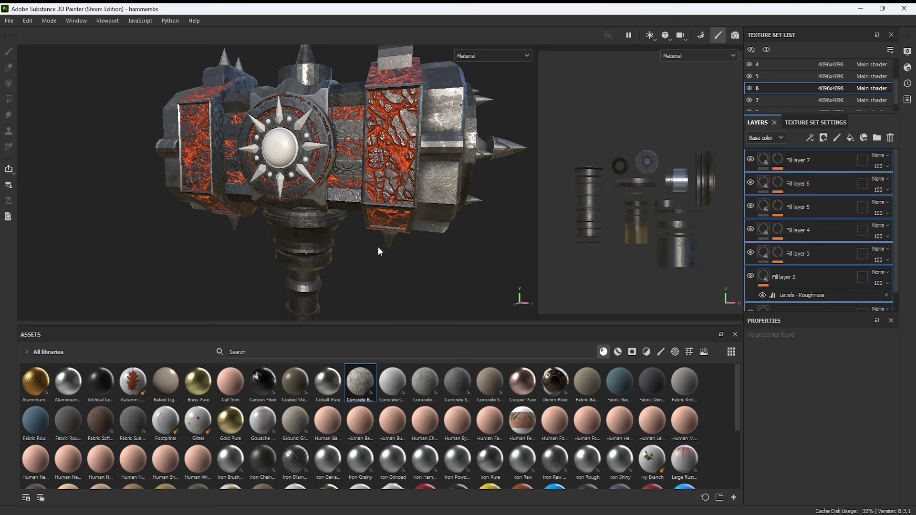
Remap Levels - Roughness to input 0.12–0.708 with output maximum 0.521.
scroll(379, 251, up, 5)
click(811, 162)
click(806, 271)
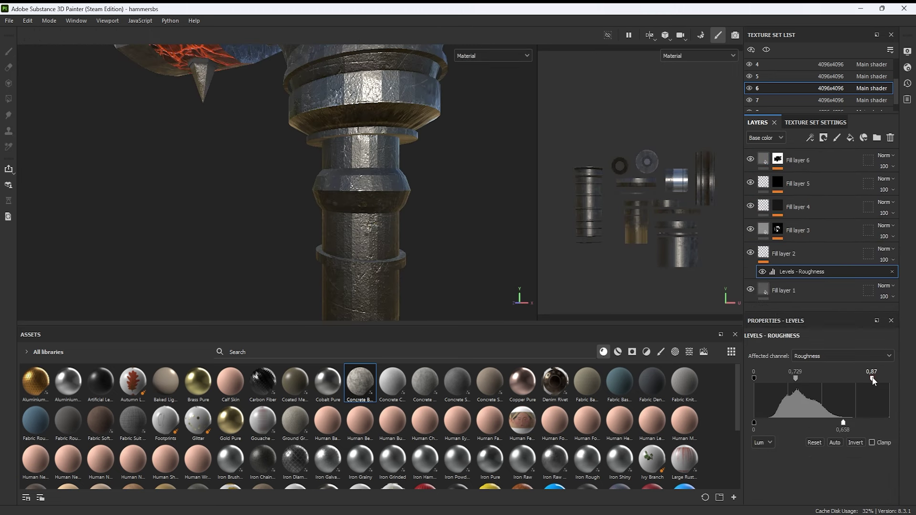
drag(854, 424, 818, 424)
drag(873, 378, 843, 378)
Add a new fill layer on top with a black mask.
click(807, 165)
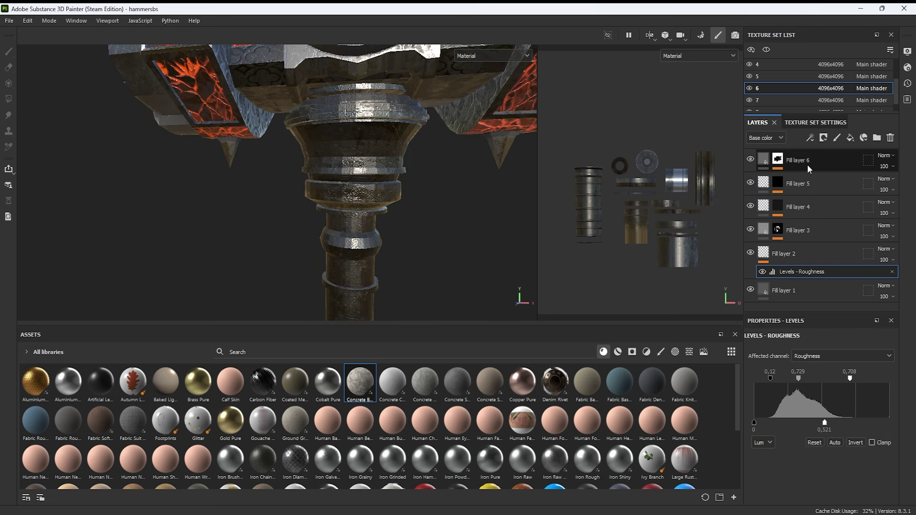
right_click(812, 159)
click(810, 177)
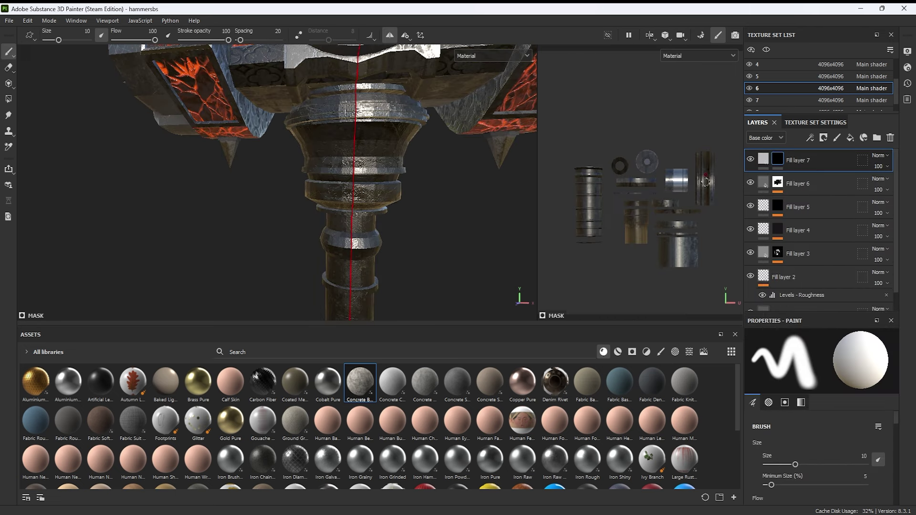
Apply the Cavity Rust smart mask to the top fill layer and lower its global balance.
right_click(779, 159)
click(632, 351)
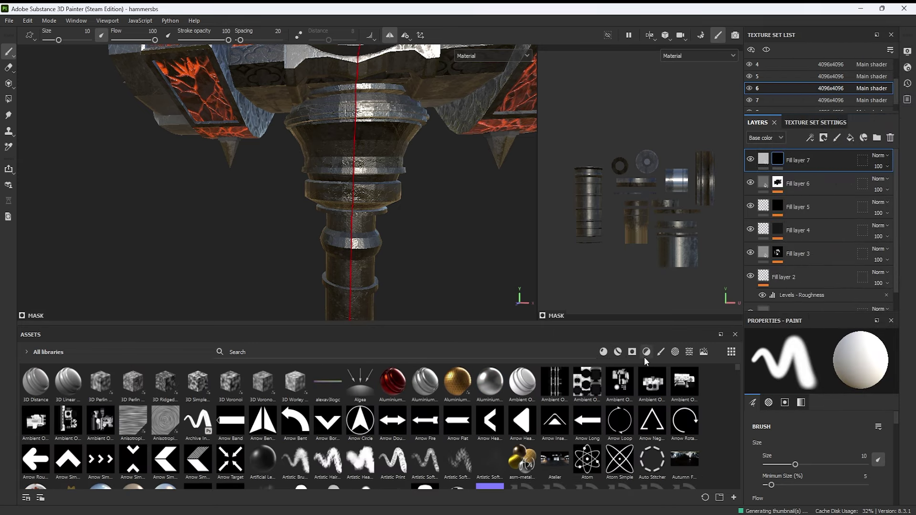
drag(36, 381, 751, 212)
scroll(454, 164, down, 3)
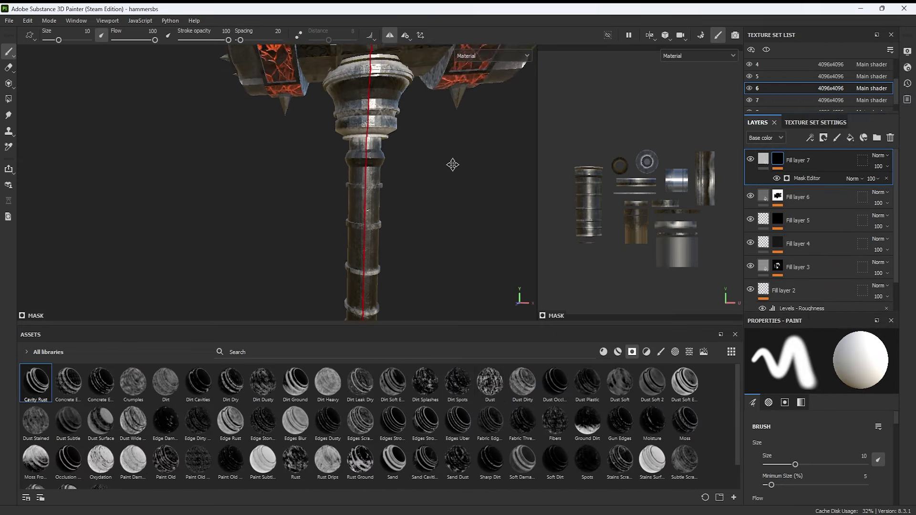
alt+middle_drag(454, 164, 468, 156)
scroll(446, 234, up, 5)
click(806, 178)
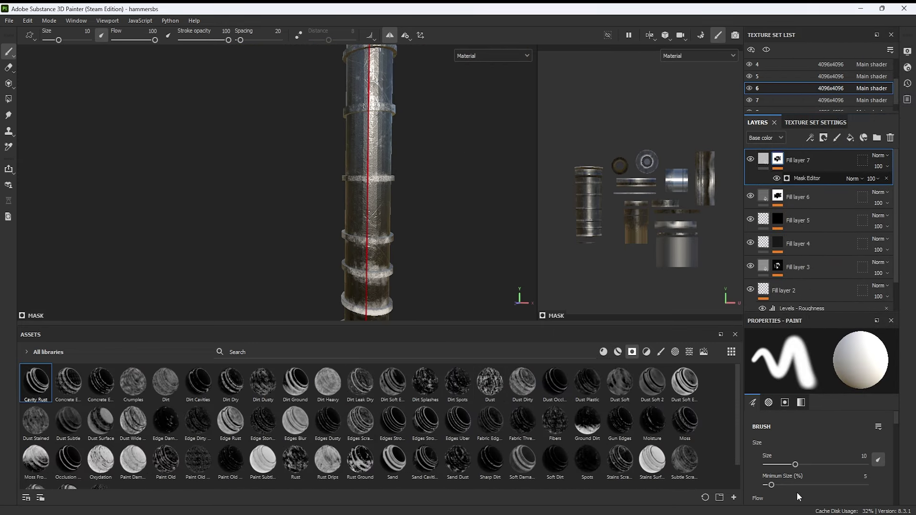
mouse_move(842, 449)
mouse_down()
mouse_move(816, 448)
mouse_move(858, 468)
mouse_move(848, 448)
mouse_up()
scroll(480, 308, down, 3)
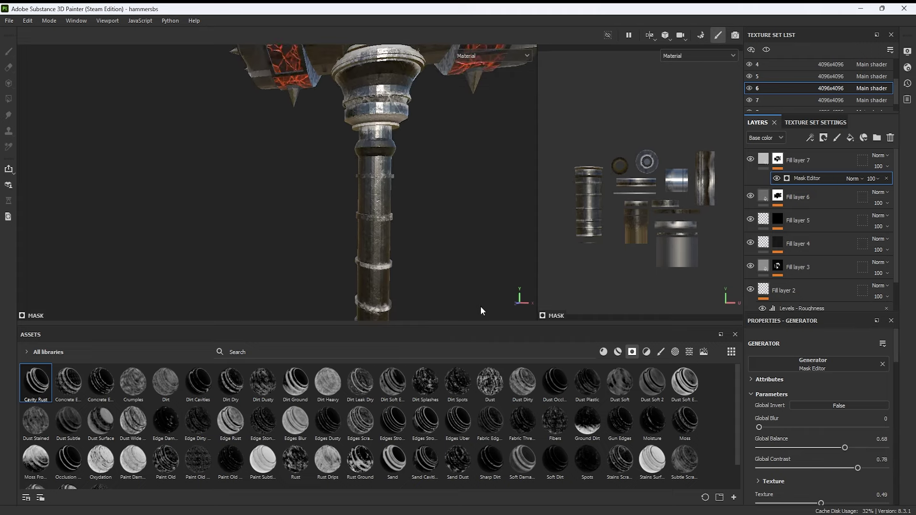
Limit Fill layer 7 to colour and height channels and open its base colour picker.
click(763, 159)
scroll(833, 459, up, 2)
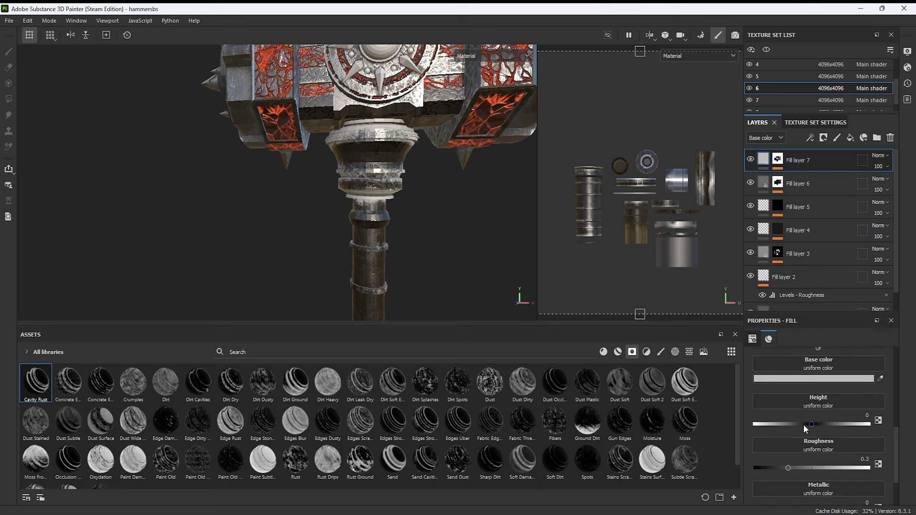
scroll(803, 425, up, 2)
click(842, 370)
click(875, 370)
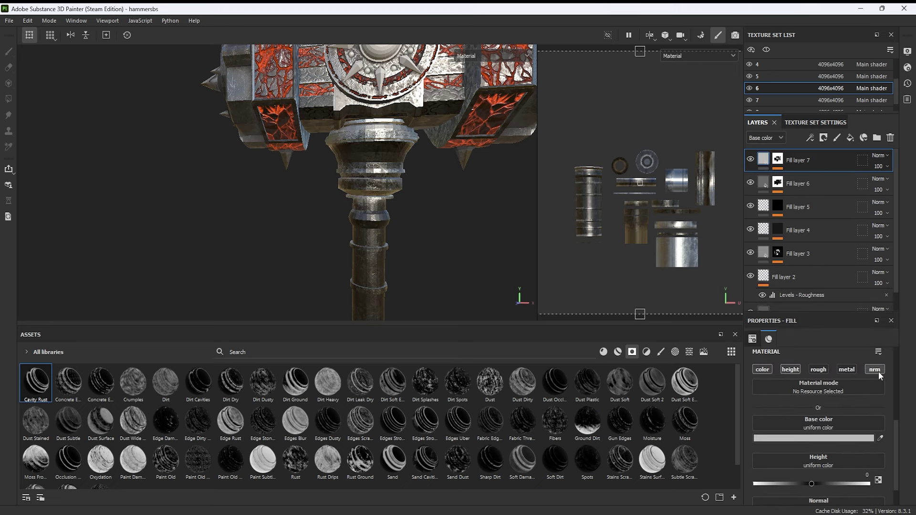
click(817, 370)
click(762, 370)
scroll(405, 250, up, 3)
click(762, 377)
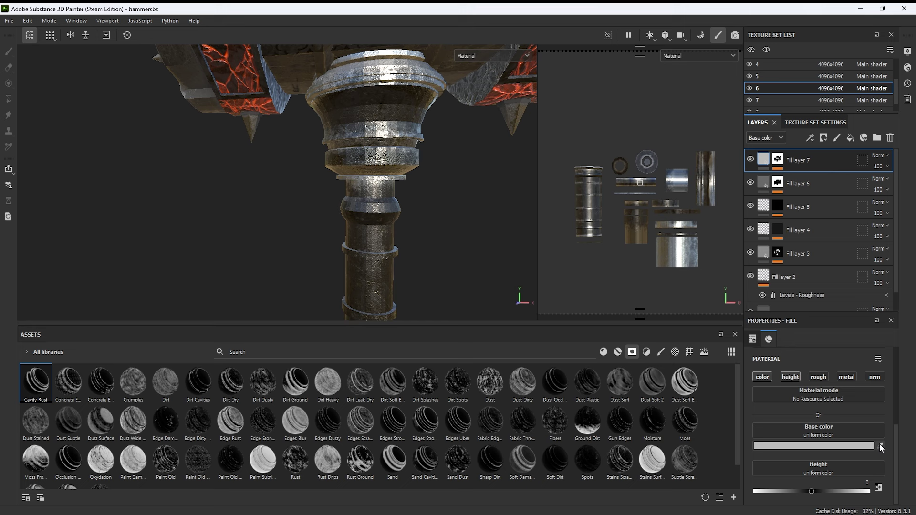
scroll(459, 234, down, 2)
click(802, 443)
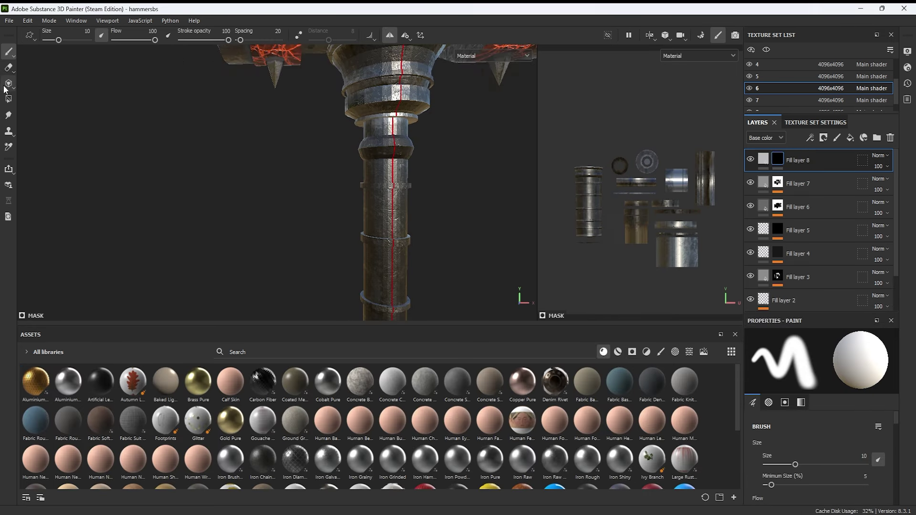
Polygon-fill the handle's grip sections between the metal bands into Fill layer 8's mask.
click(8, 99)
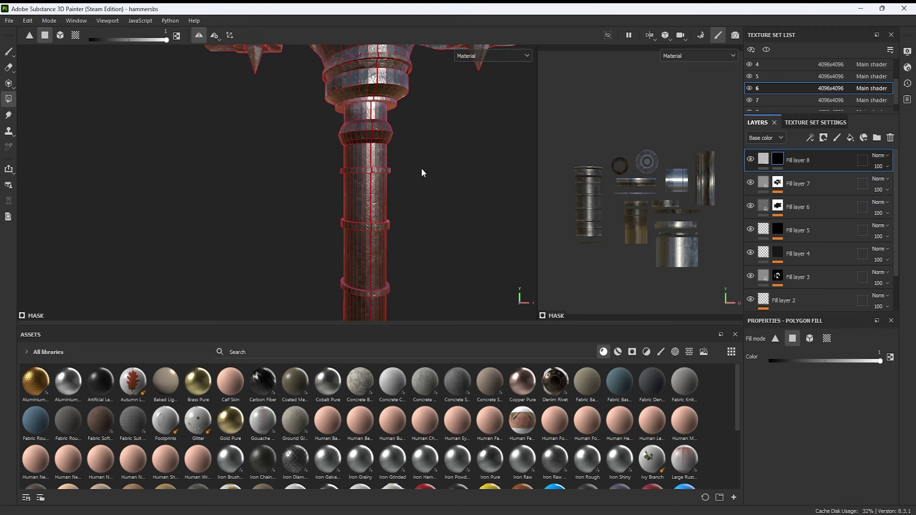
drag(323, 193, 406, 196)
middle_drag(374, 263, 453, 109)
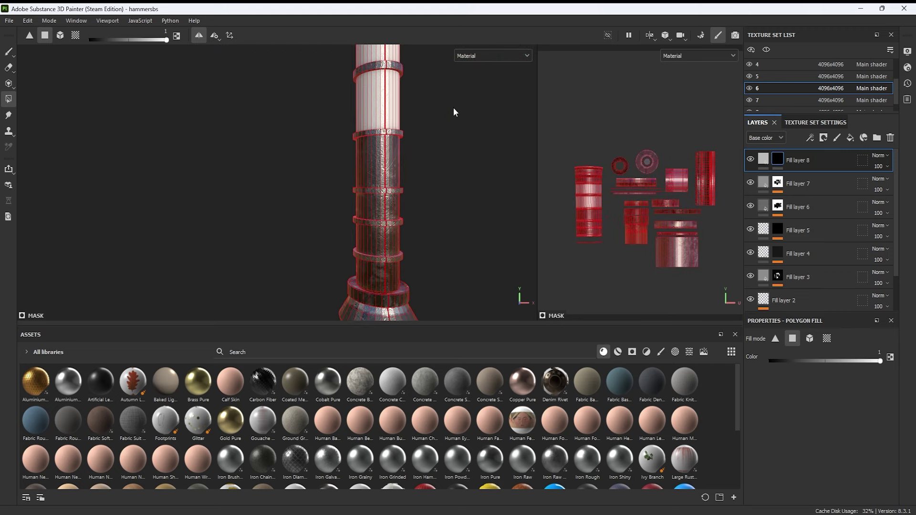
scroll(440, 197, up, 2)
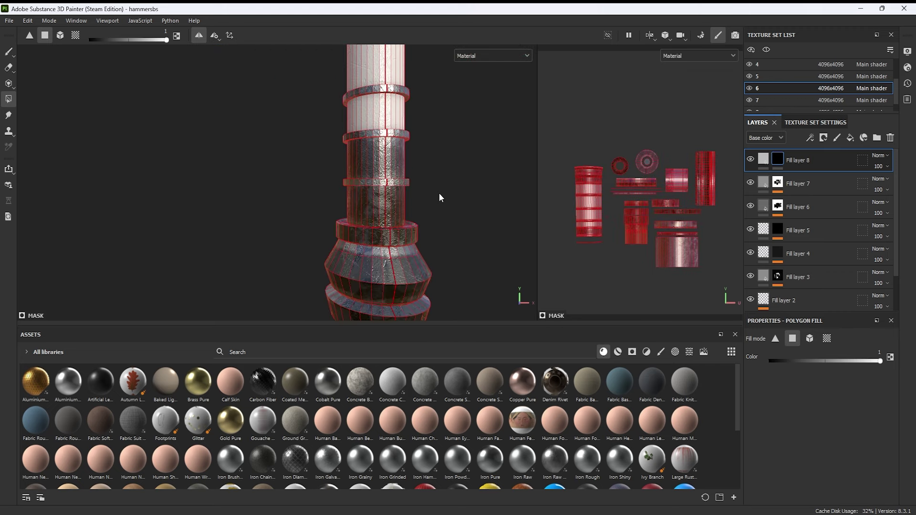
click(337, 190)
middle_drag(471, 178, 474, 257)
scroll(470, 254, up, 2)
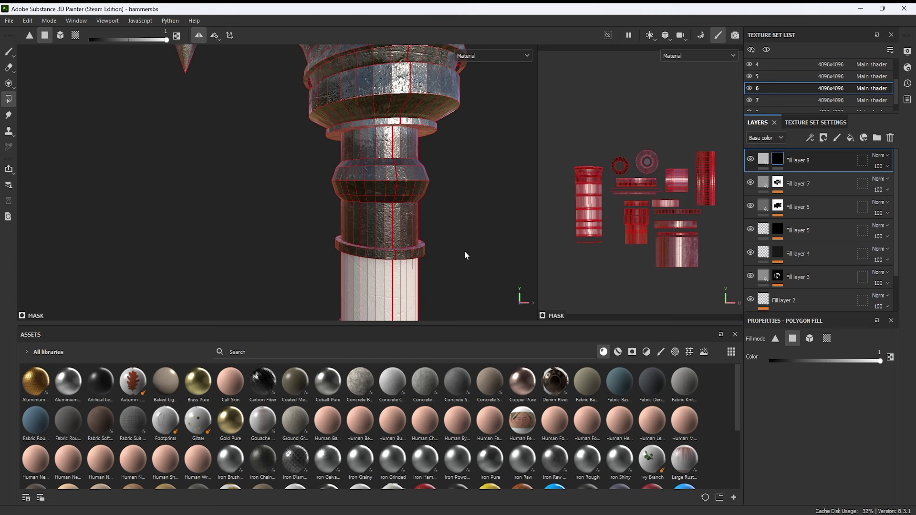
scroll(382, 187, up, 2)
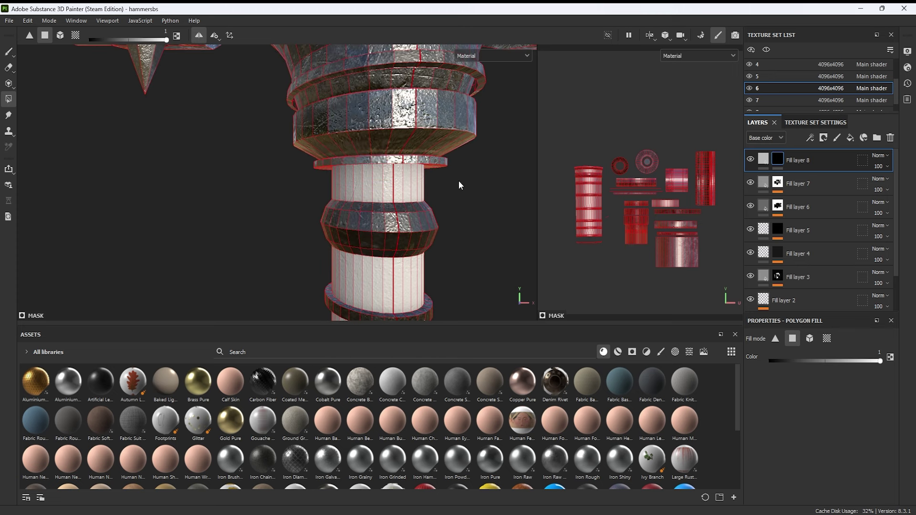
scroll(460, 214, down, 3)
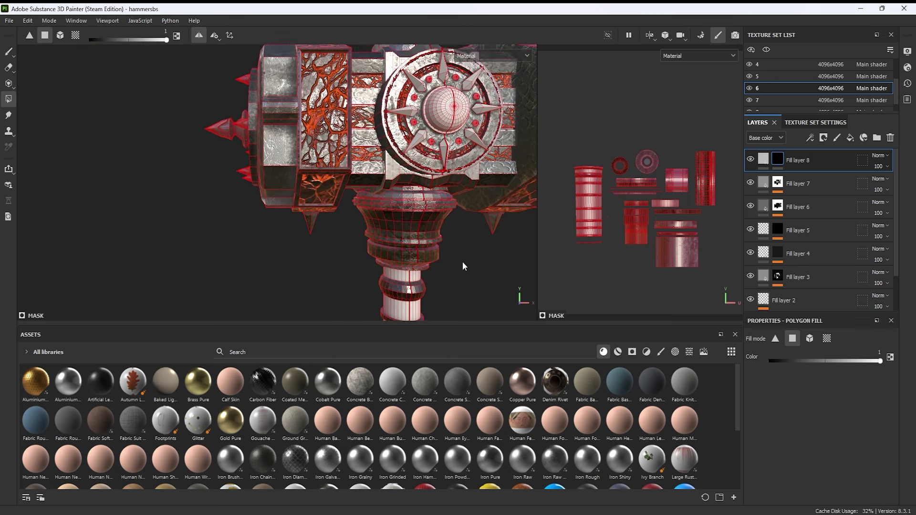
scroll(439, 411, down, 2)
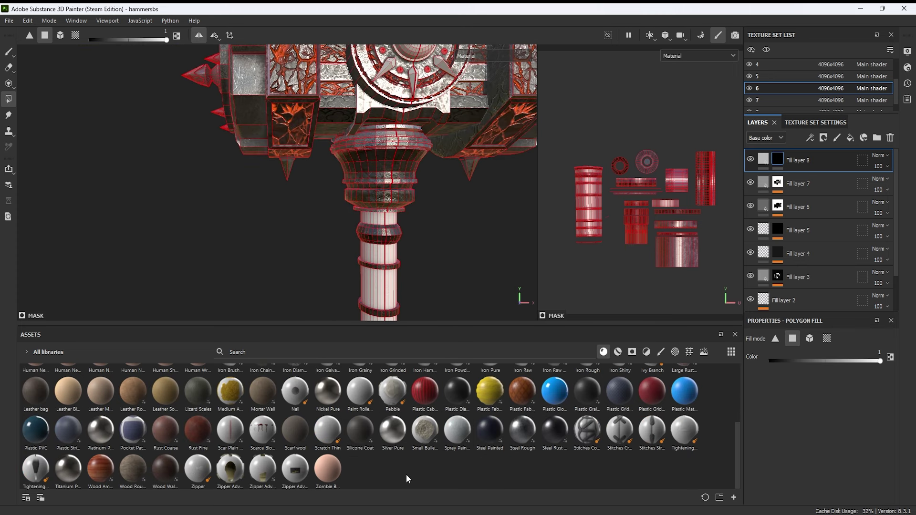
click(763, 159)
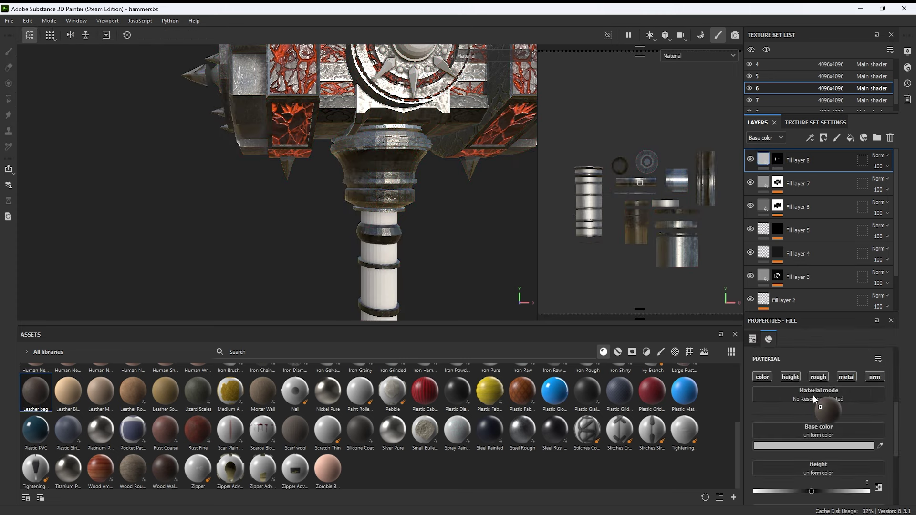
Apply Leather bag to the grip, lower roughness, set tiling 9.26, and darken to reddish brown.
drag(813, 395, 813, 395)
middle_drag(408, 137, 439, 166)
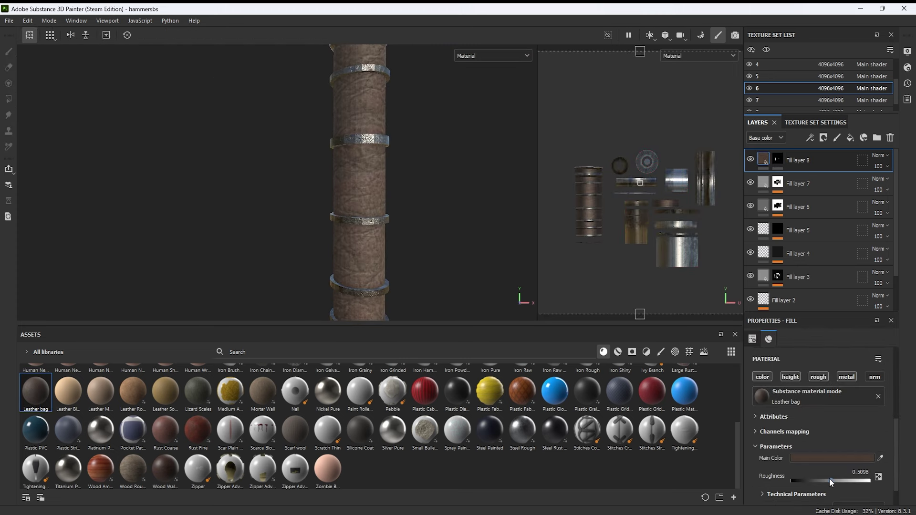
drag(829, 479, 799, 480)
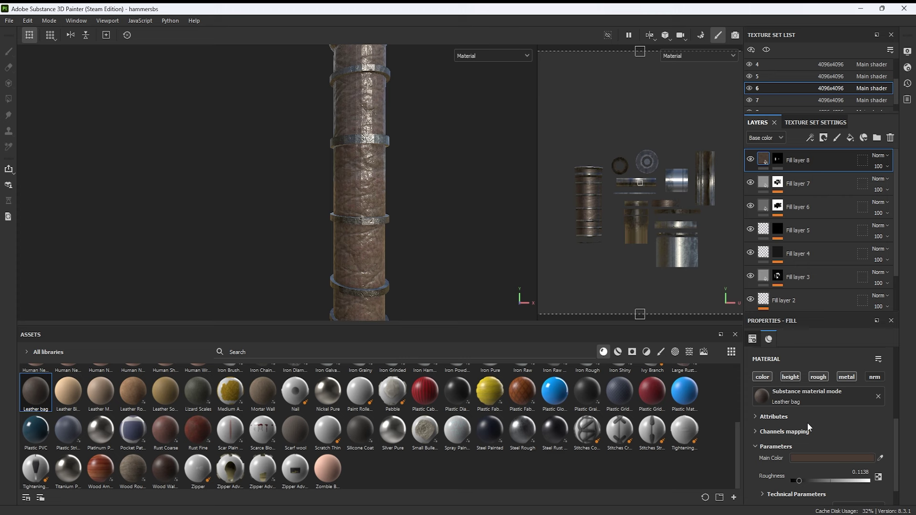
scroll(807, 423, down, 5)
drag(807, 420, 810, 419)
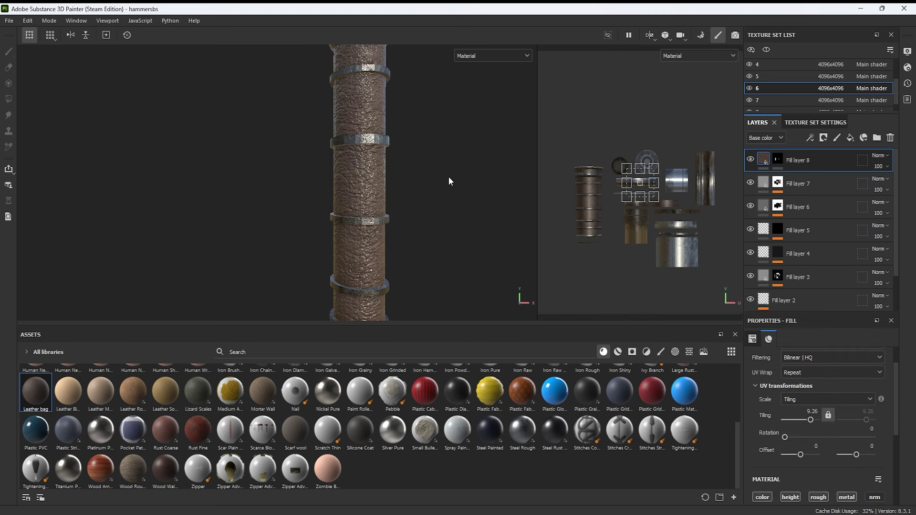
scroll(837, 442, down, 3)
click(829, 460)
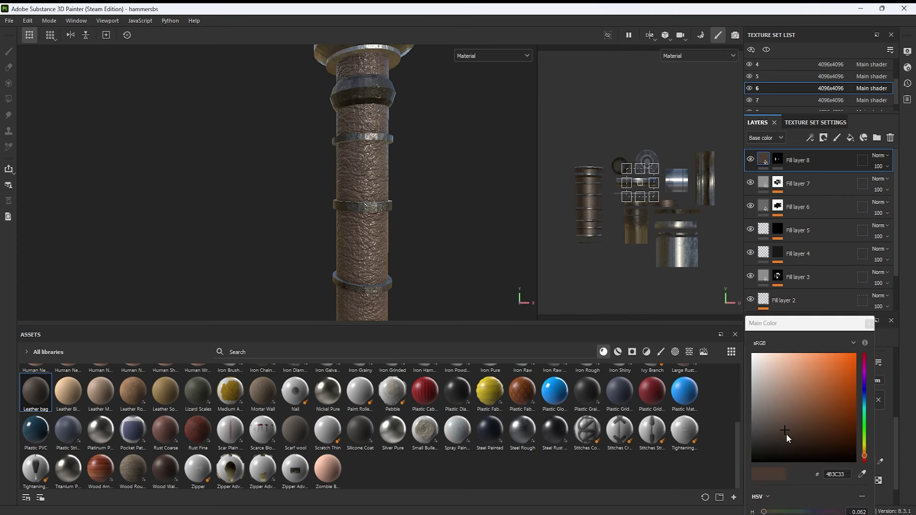
drag(786, 434, 814, 436)
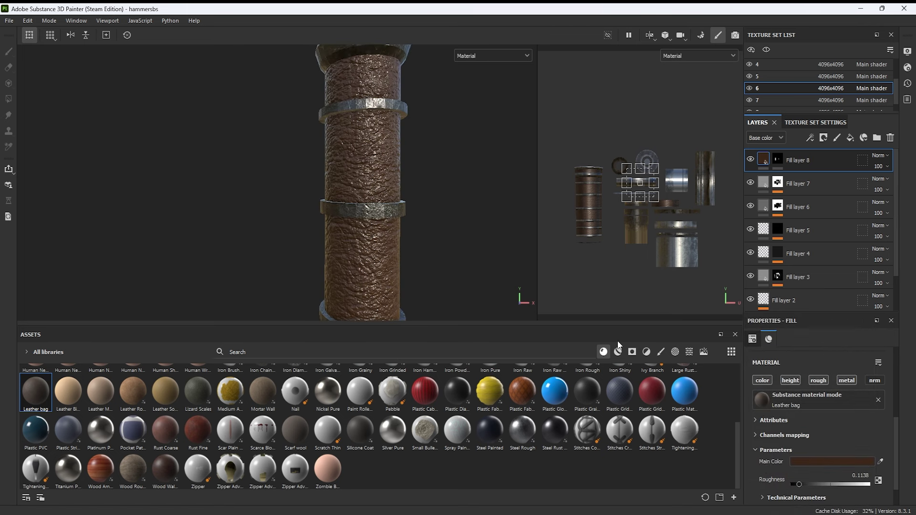
Reduce the leather's height range, raise roughness slightly, and pick a darker brown.
scroll(803, 468, down, 2)
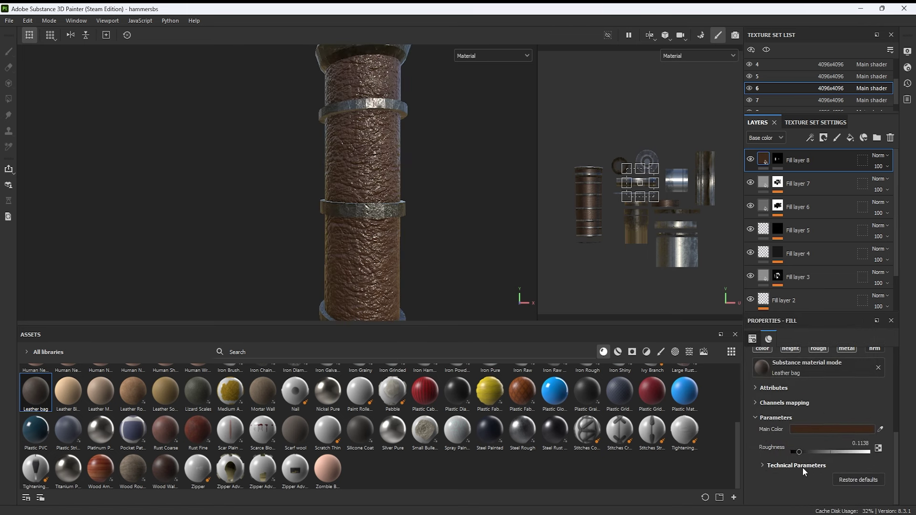
click(802, 466)
scroll(802, 468, down, 3)
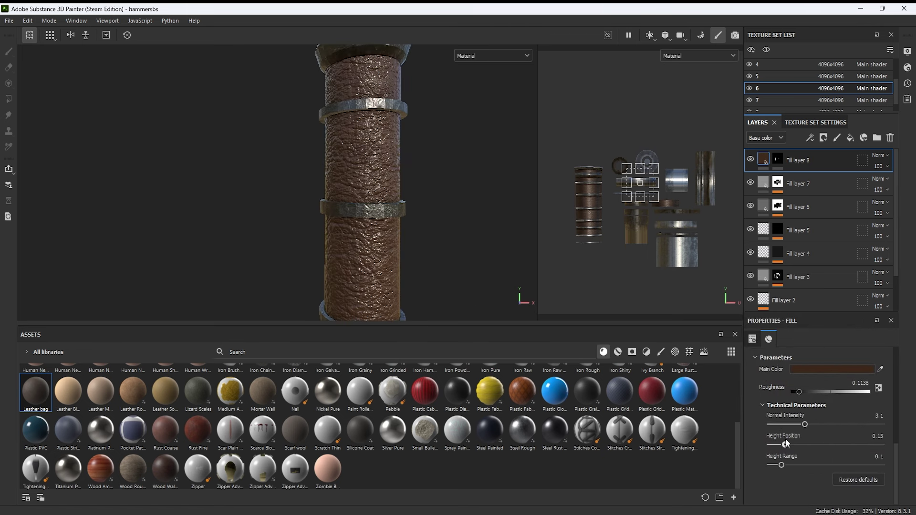
drag(781, 465, 778, 465)
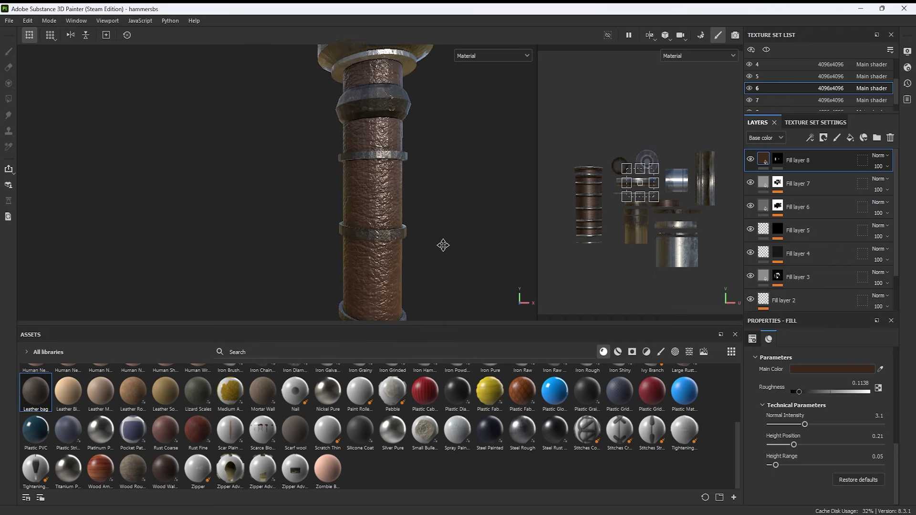
alt+drag(439, 245, 458, 251)
drag(799, 391, 814, 392)
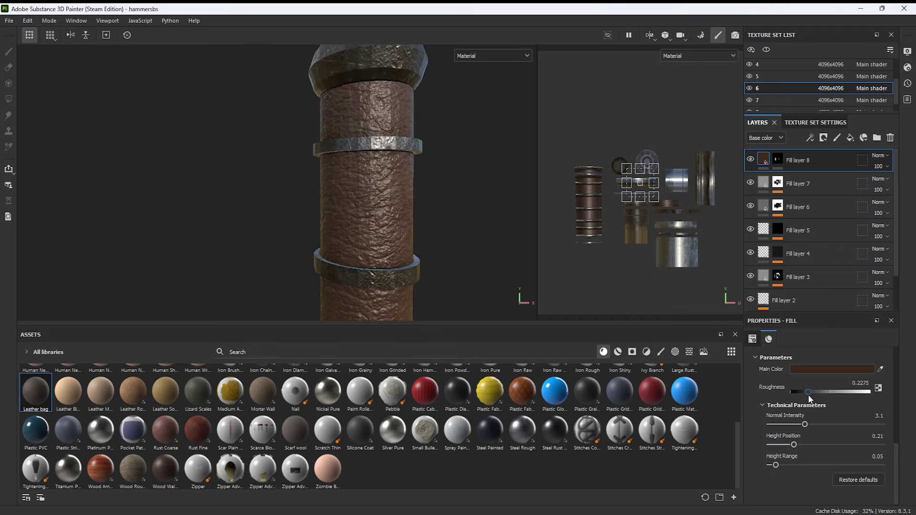
click(836, 369)
drag(817, 434, 823, 438)
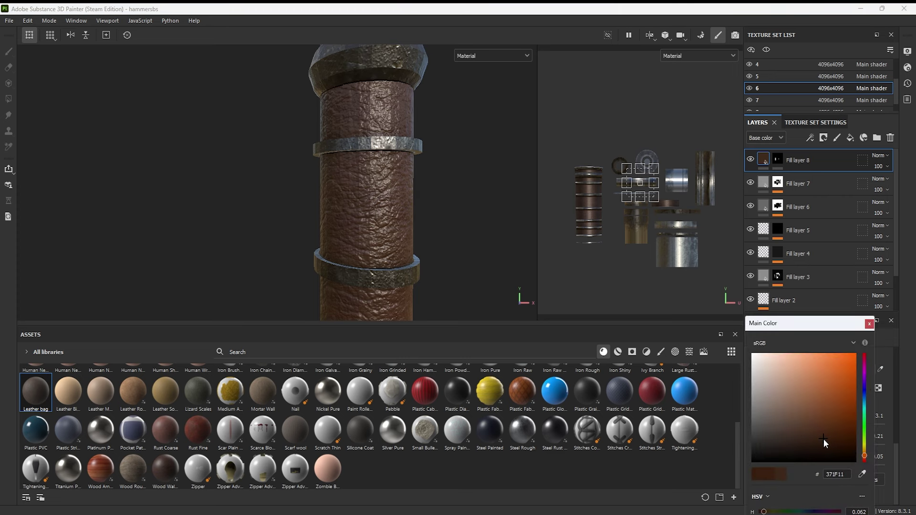
click(869, 323)
Add Fill layer 9 and polygon-fill the grip faces into its mask.
click(850, 137)
key(4)
mouse_move(166, 153)
alt+mouse_down()
mouse_move(419, 190)
mouse_move(291, 167)
alt+mouse_up()
mouse_move(290, 168)
mouse_down()
mouse_move(439, 172)
mouse_move(336, 158)
mouse_up()
Finish masking the lower leather section of the grip and check it around the handle.
middle_drag(336, 158, 448, 111)
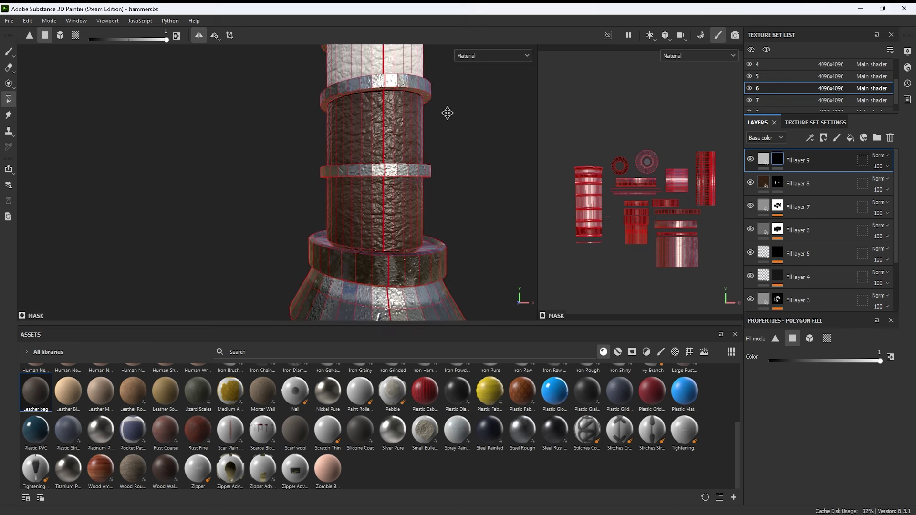
mouse_move(447, 110)
mouse_down()
mouse_move(310, 181)
mouse_move(427, 200)
mouse_up()
middle_drag(427, 200, 455, 253)
mouse_move(455, 253)
alt+mouse_down()
mouse_move(456, 102)
mouse_move(448, 242)
mouse_move(438, 226)
alt+mouse_up()
Add a Multiply fill effect with the Stripes texture to Fill layer 9's mask.
right_click(778, 160)
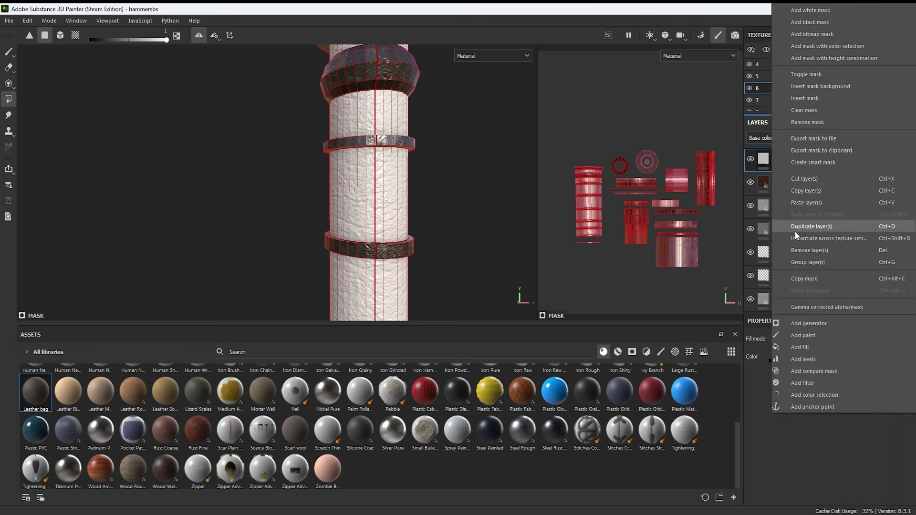
click(811, 348)
click(854, 179)
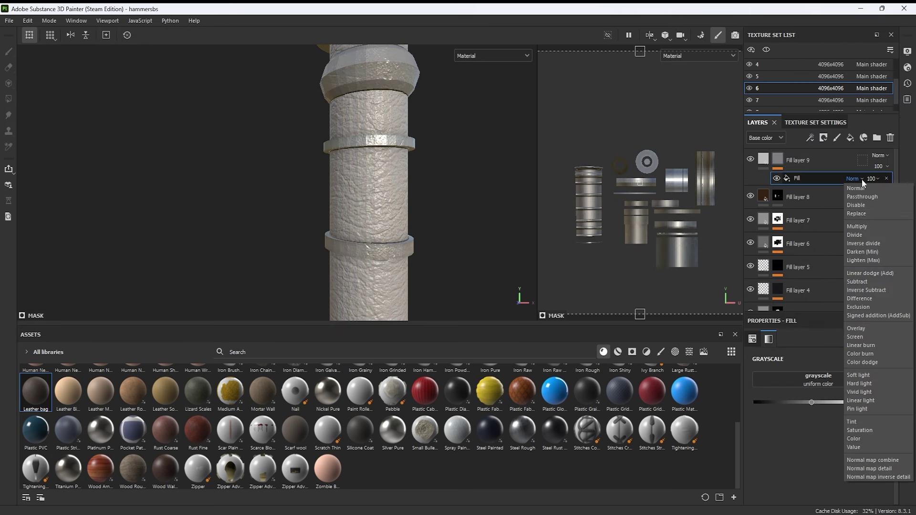
click(859, 225)
click(689, 351)
scroll(581, 396, down, 5)
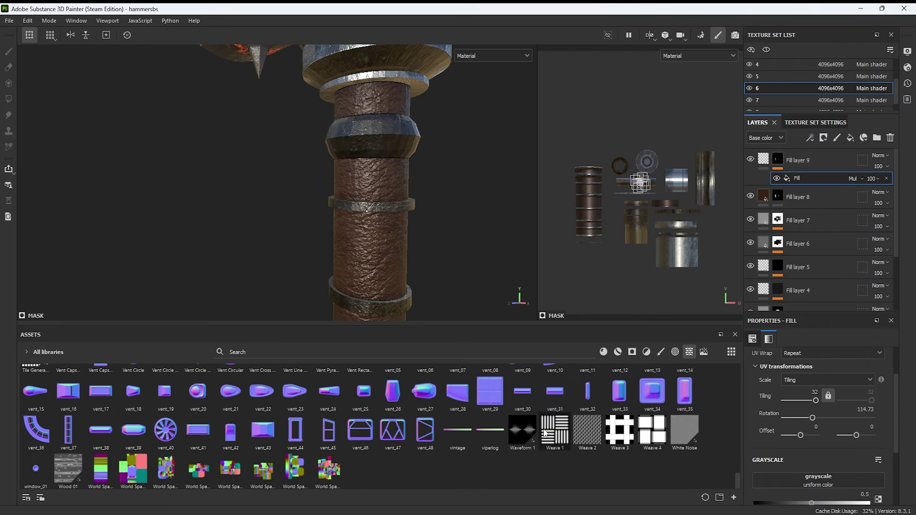
scroll(581, 396, down, 5)
mouse_move(424, 435)
mouse_down()
mouse_move(818, 379)
mouse_move(806, 418)
mouse_move(755, 434)
mouse_move(791, 440)
mouse_up()
scroll(840, 450, down, 3)
scroll(824, 439, up, 3)
scroll(811, 460, down, 3)
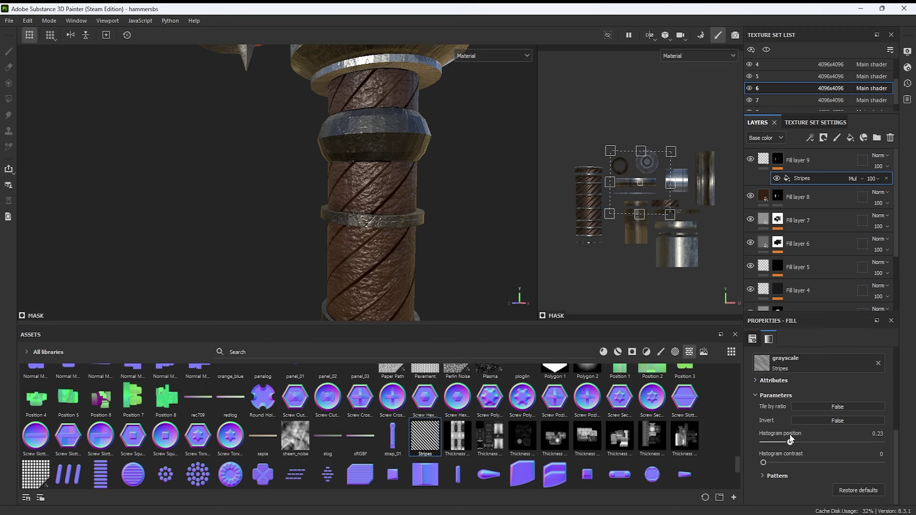
Adjust the Stripes pattern's stripe count, width and softness.
click(764, 472)
scroll(782, 439, down, 2)
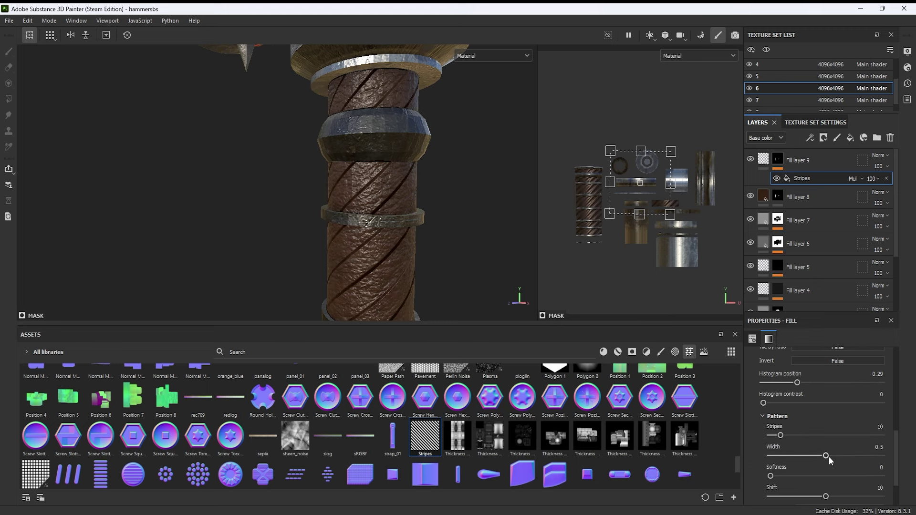
mouse_move(825, 456)
mouse_down()
mouse_move(809, 456)
mouse_move(828, 476)
mouse_move(846, 476)
mouse_up()
mouse_move(781, 435)
mouse_down()
mouse_move(849, 462)
mouse_move(889, 459)
mouse_up()
scroll(832, 452, down, 1)
scroll(872, 462, down, 1)
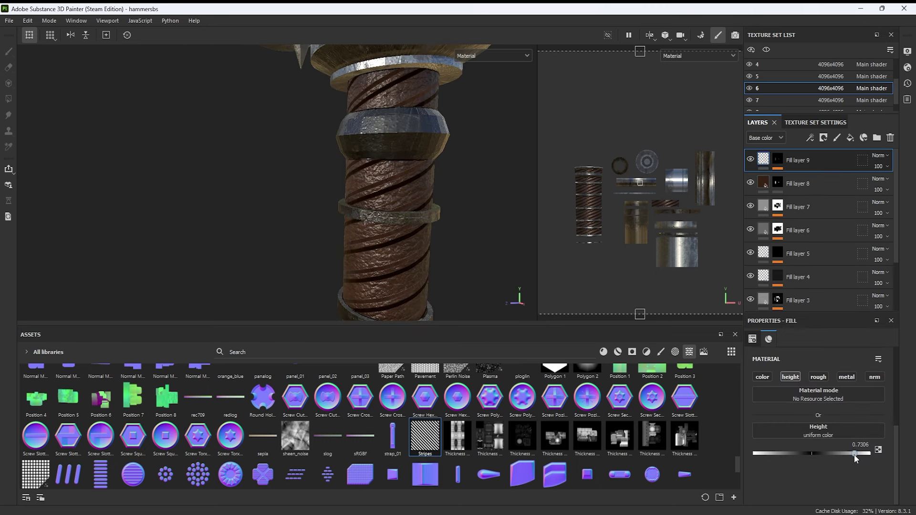
Lower the layer height to carve grooves and raise Stripes Softness to about 0.59.
drag(854, 454, 824, 457)
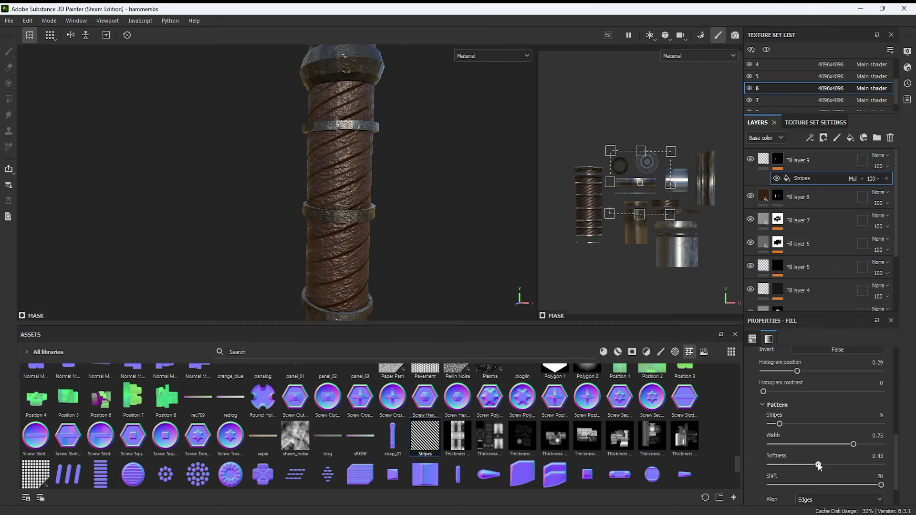
drag(779, 425, 808, 418)
scroll(815, 400, up, 3)
scroll(814, 400, up, 3)
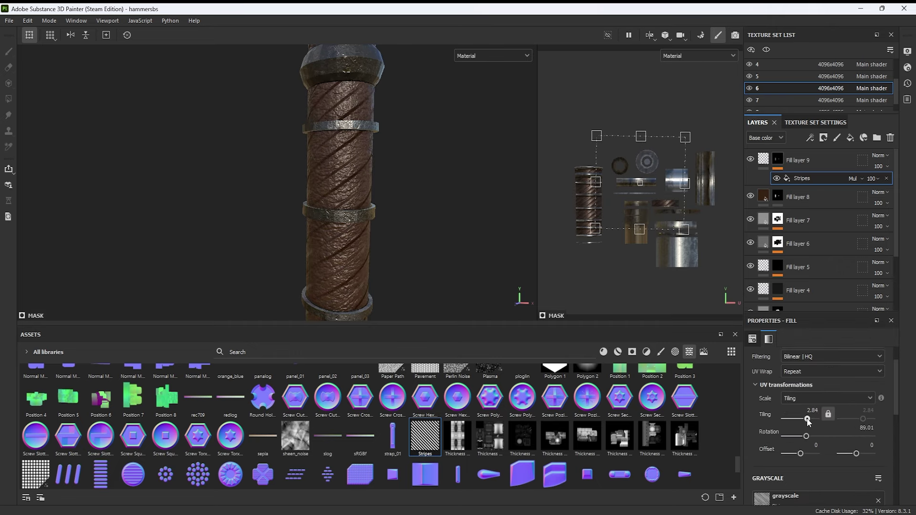
scroll(842, 452, down, 5)
drag(796, 465, 839, 466)
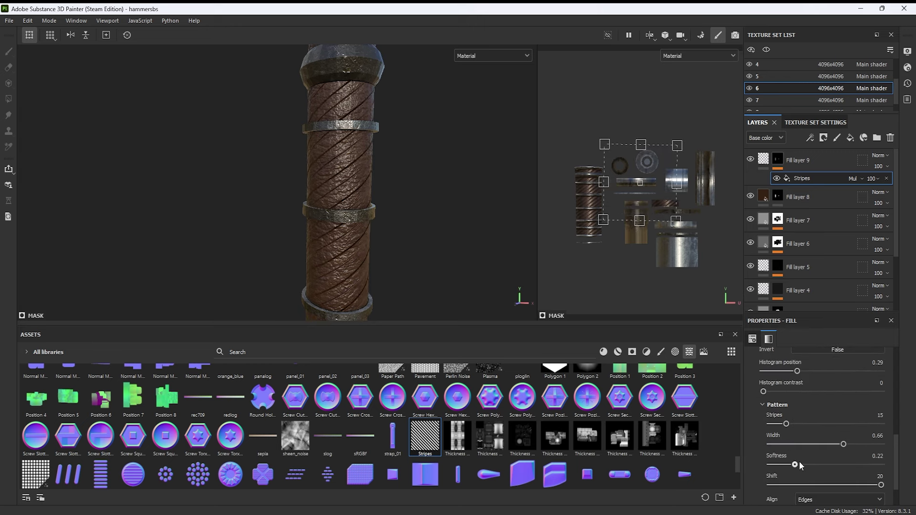
Add a new fill layer with a black mask and polygon-fill the cone-shaped spike tip.
click(811, 159)
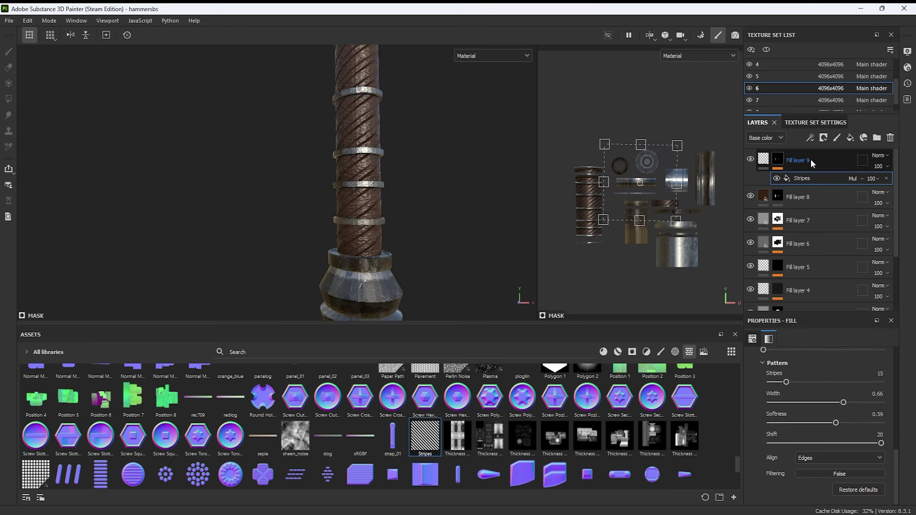
click(850, 137)
right_click(775, 162)
click(812, 169)
drag(317, 288, 405, 199)
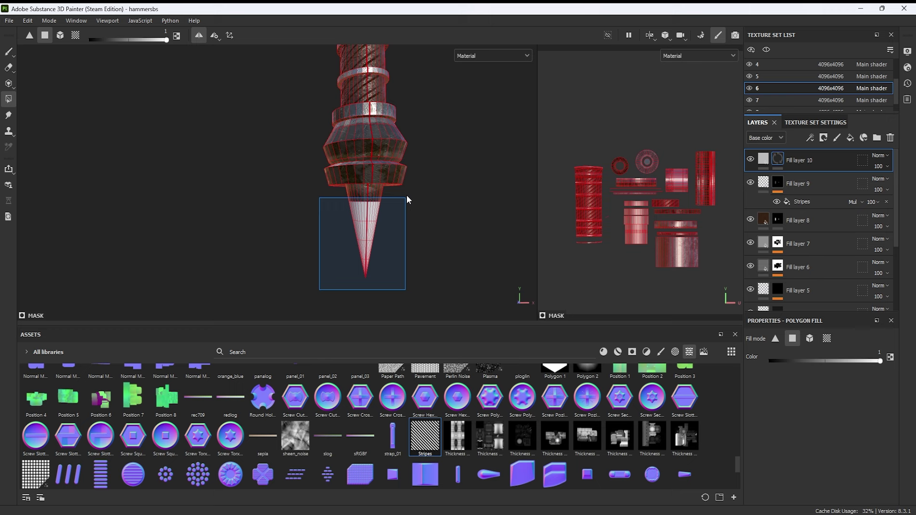
scroll(468, 172, up, 2)
Add a fill effect with Marble Veins to the spike's mask and set its blend mode.
right_click(777, 160)
click(817, 347)
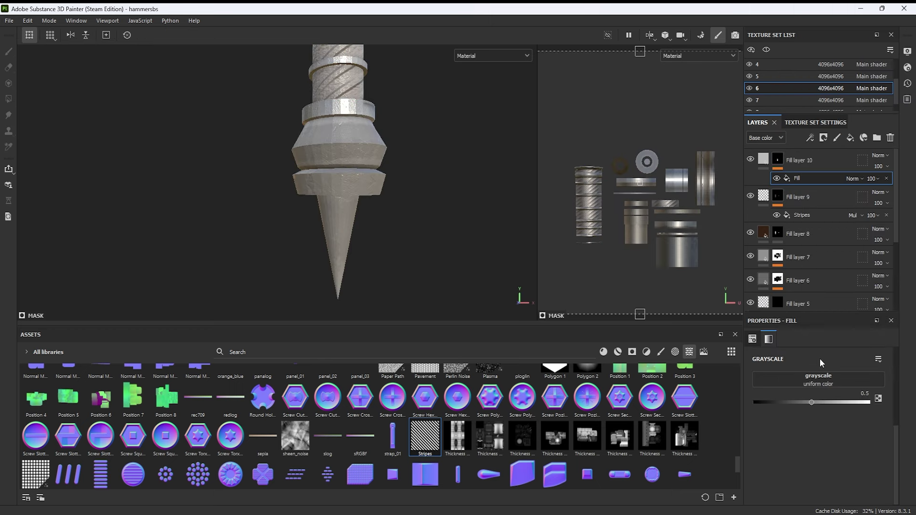
text(marb)
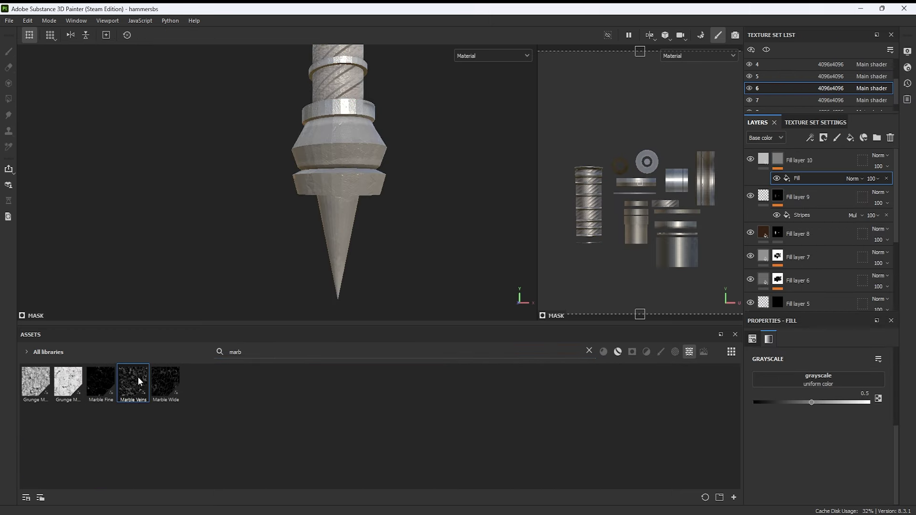
drag(133, 381, 761, 381)
click(852, 178)
click(856, 205)
Lower the layer height to -0.5347 so the veins sink, and disable base colour.
click(763, 159)
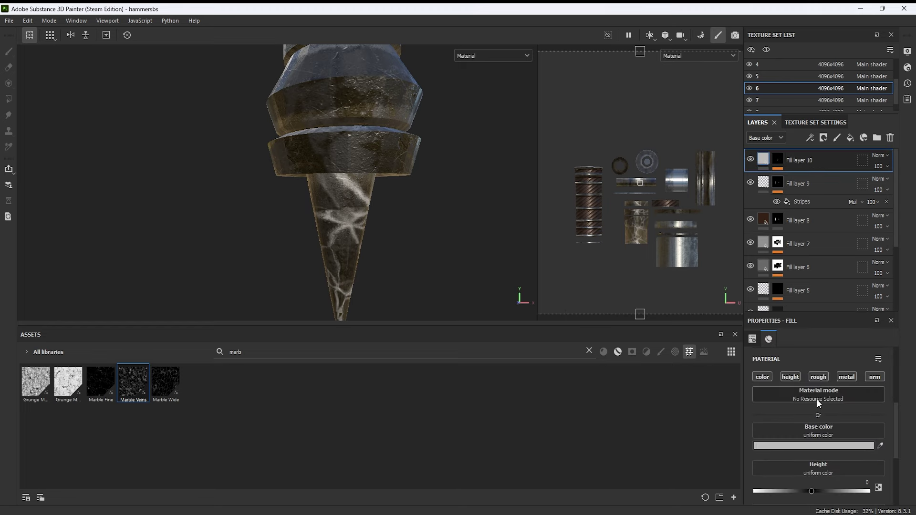
scroll(818, 429, down, 1)
drag(811, 462, 779, 462)
scroll(818, 406, up, 2)
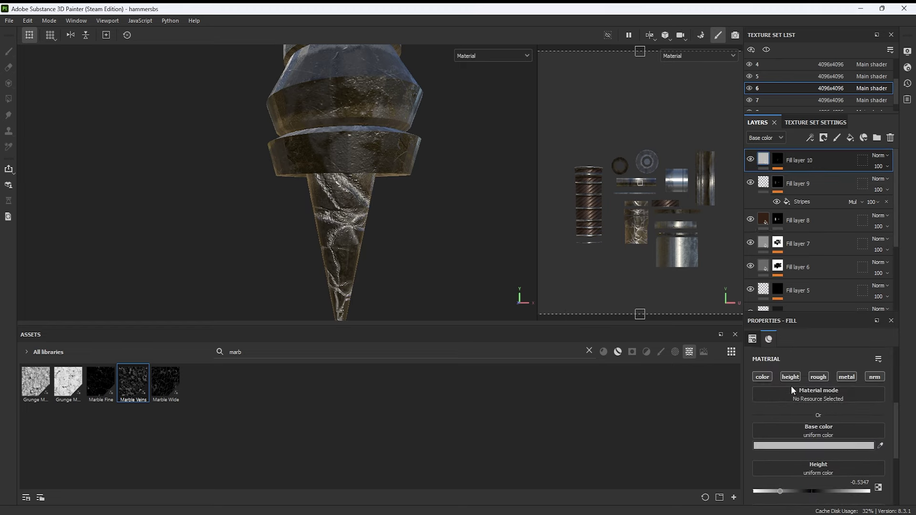
click(762, 376)
Add an Emissive channel to the texture set.
click(816, 122)
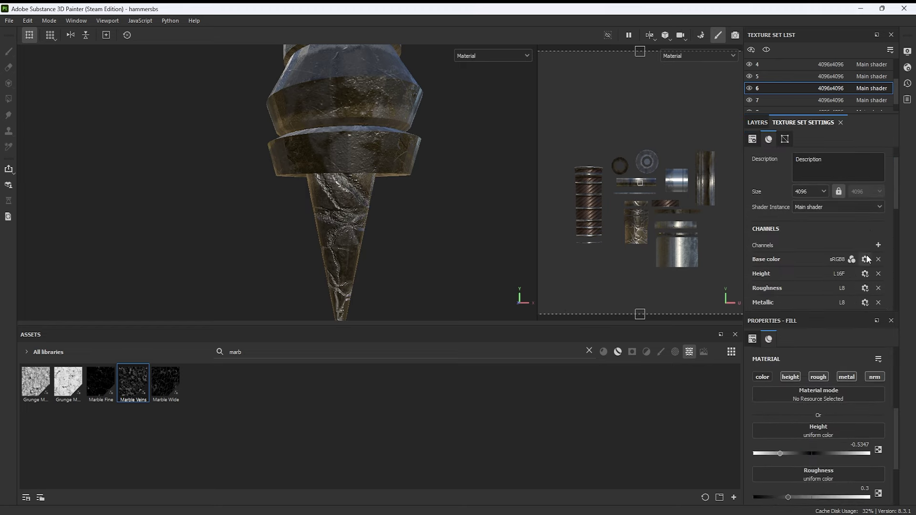
click(878, 244)
click(868, 350)
scroll(861, 435, down, 2)
scroll(880, 477, up, 4)
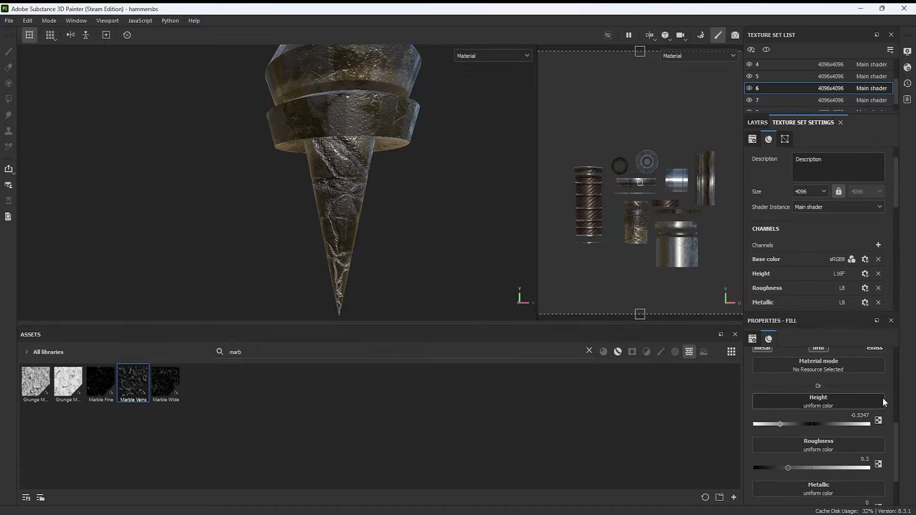
scroll(454, 146, down, 2)
scroll(462, 190, up, 3)
middle_drag(462, 189, 367, 285)
scroll(879, 486, down, 3)
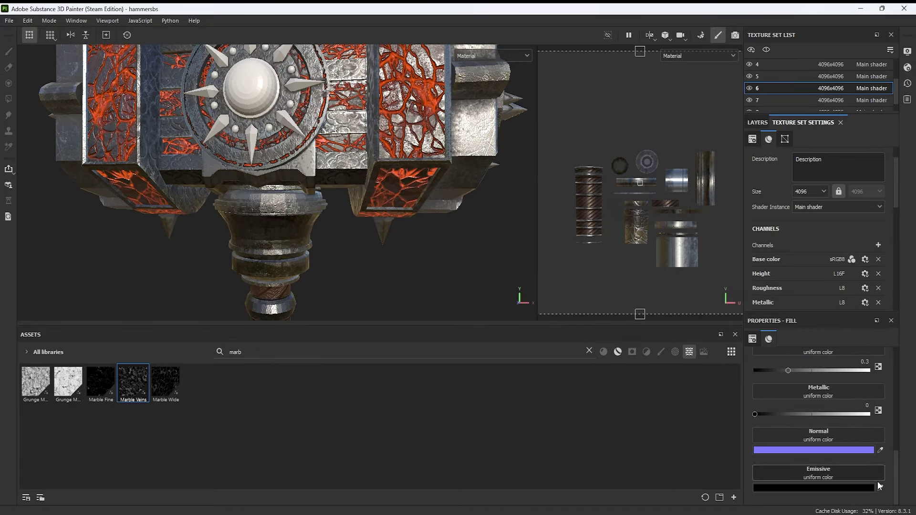
Set the spike's emissive glow colour to orange FF6900.
click(429, 93)
scroll(445, 219, down, 2)
scroll(408, 183, up, 4)
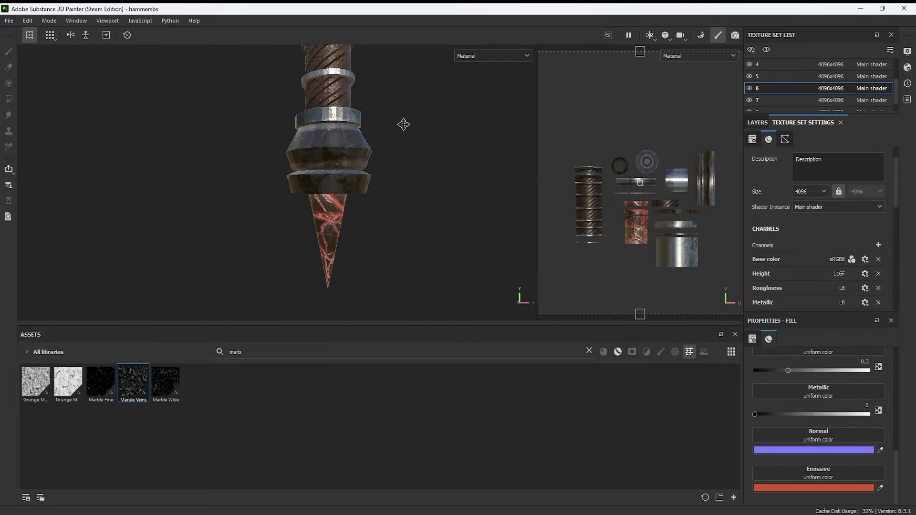
middle_drag(408, 183, 413, 167)
click(871, 487)
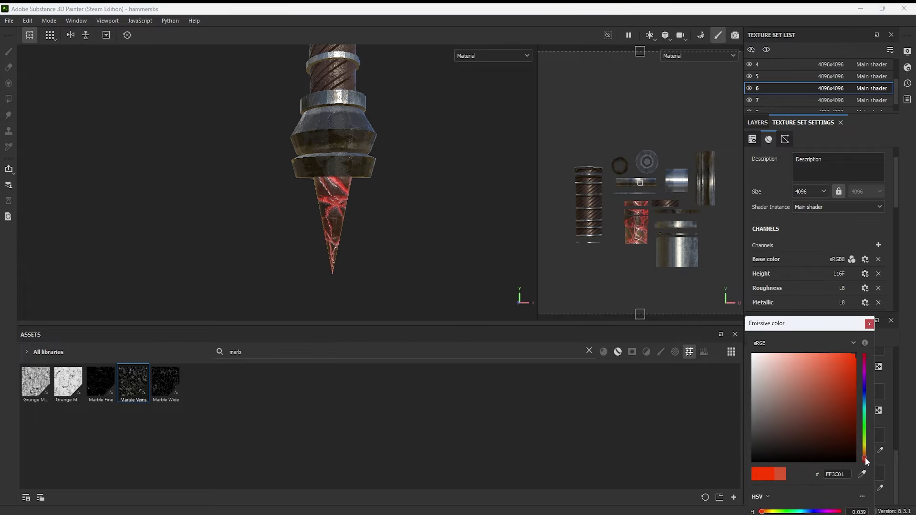
drag(865, 457, 866, 455)
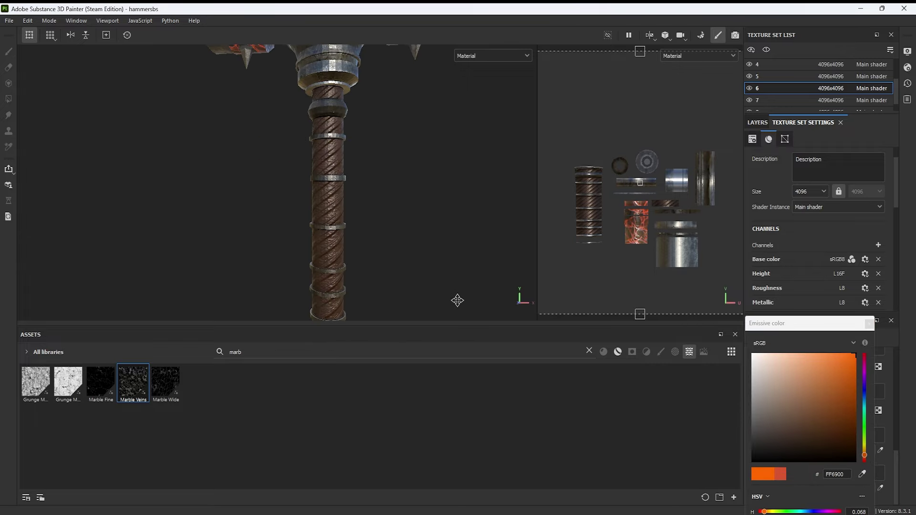
Paste the copied fill layer into the head's texture set and add a mask fill effect.
right_click(776, 178)
click(810, 207)
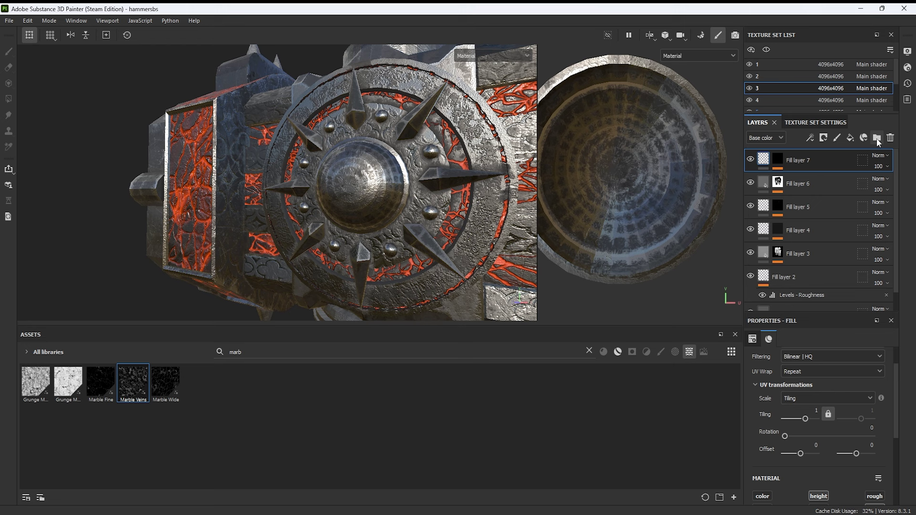
scroll(573, 287, down, 2)
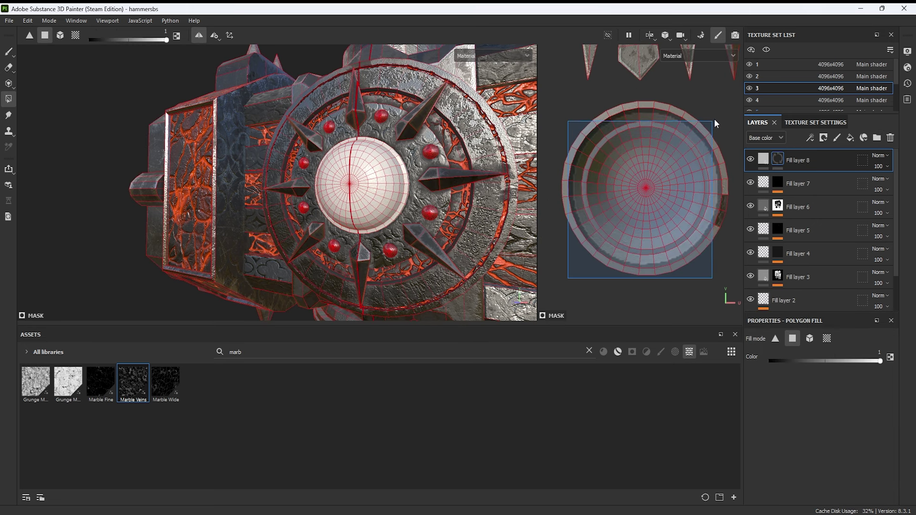
right_click(777, 159)
click(802, 200)
scroll(783, 433, down, 3)
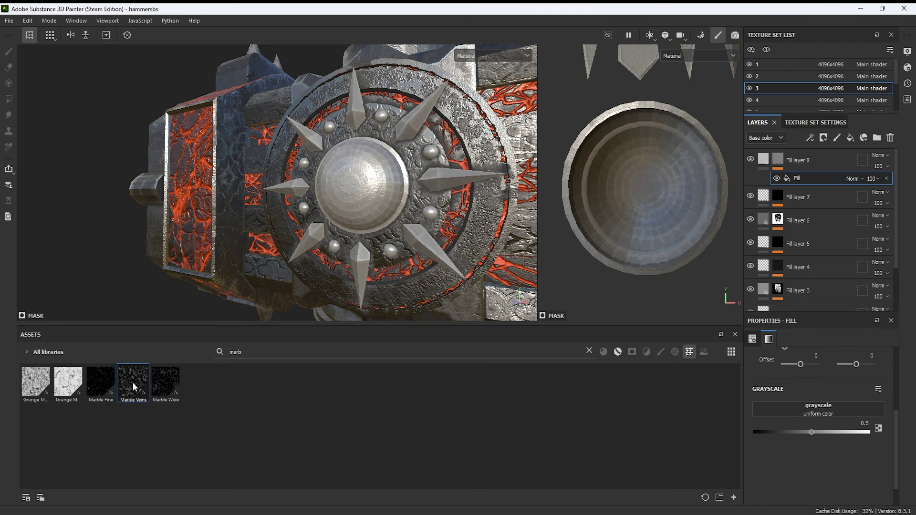
Put Marble Veins into the mask fill with a Multiply blend over the central dome.
drag(133, 387, 842, 410)
click(862, 178)
click(872, 225)
mouse_move(420, 244)
alt+mouse_down()
mouse_move(466, 233)
mouse_move(429, 224)
alt+mouse_up()
scroll(811, 419, up, 2)
drag(795, 389, 807, 389)
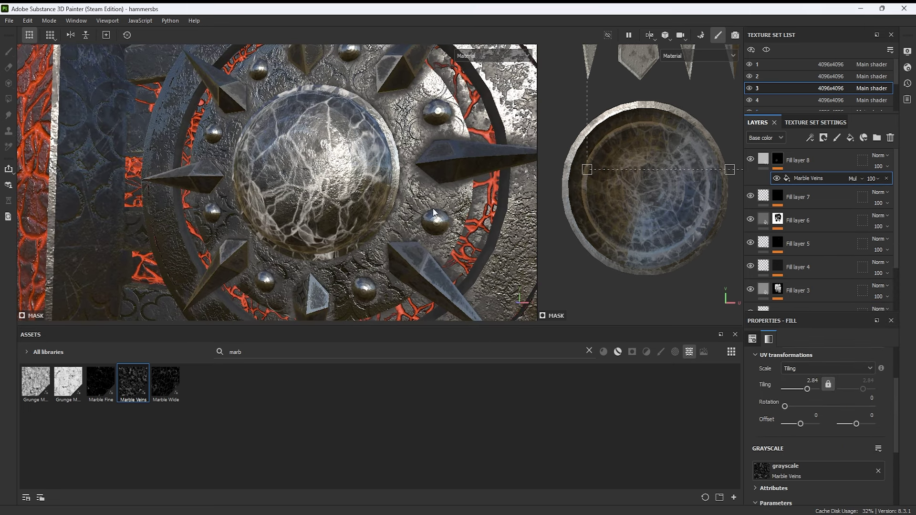
Give the dome veins an orange emissive glow and a negative height so they sink.
click(887, 178)
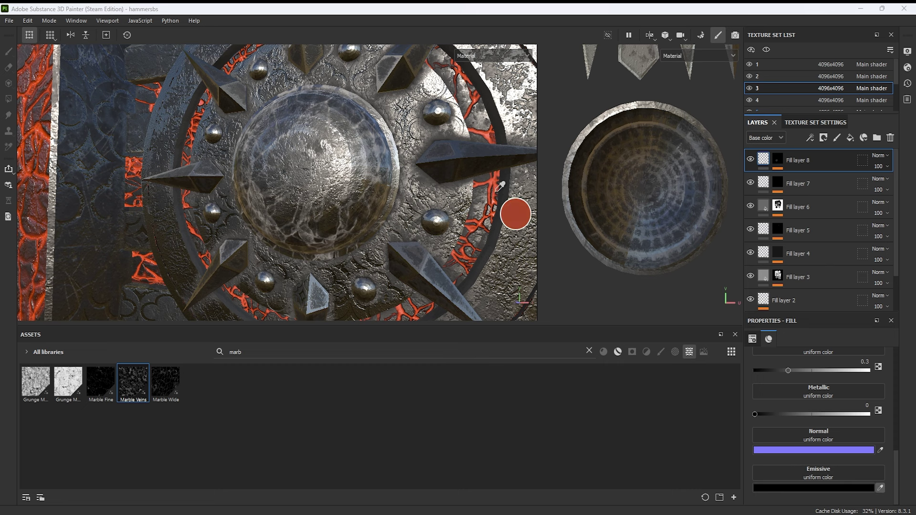
click(497, 190)
drag(865, 458, 865, 451)
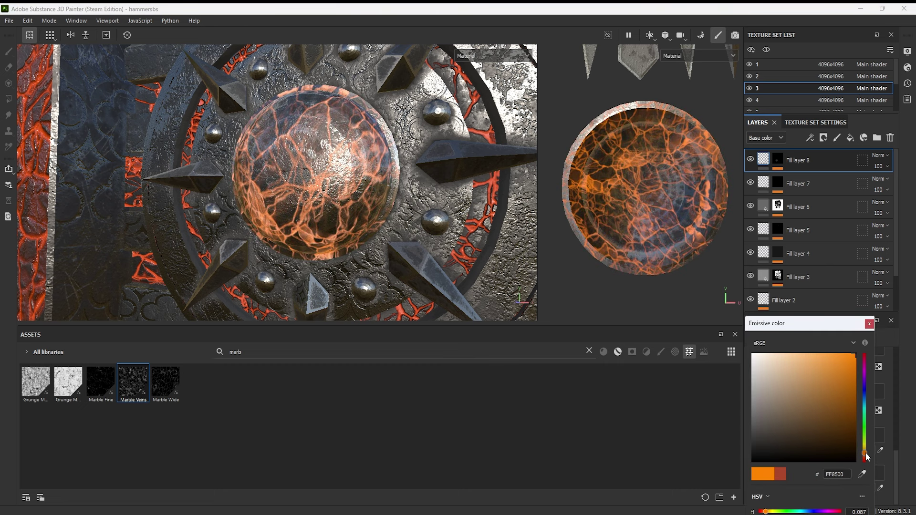
scroll(821, 393, up, 1)
drag(811, 386, 776, 387)
drag(829, 430, 793, 430)
scroll(824, 364, up, 3)
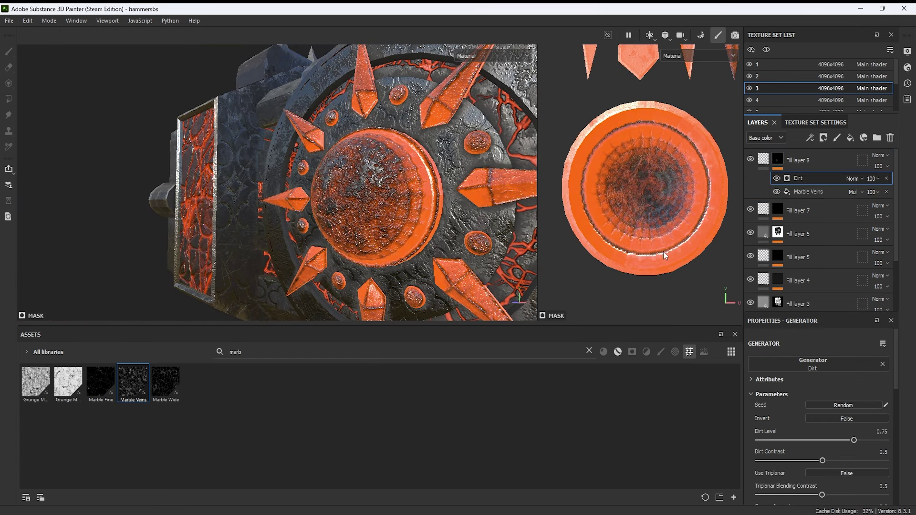
Multiply a Dirt generator into the mask with level 0.81 and contrast 0.38.
click(862, 179)
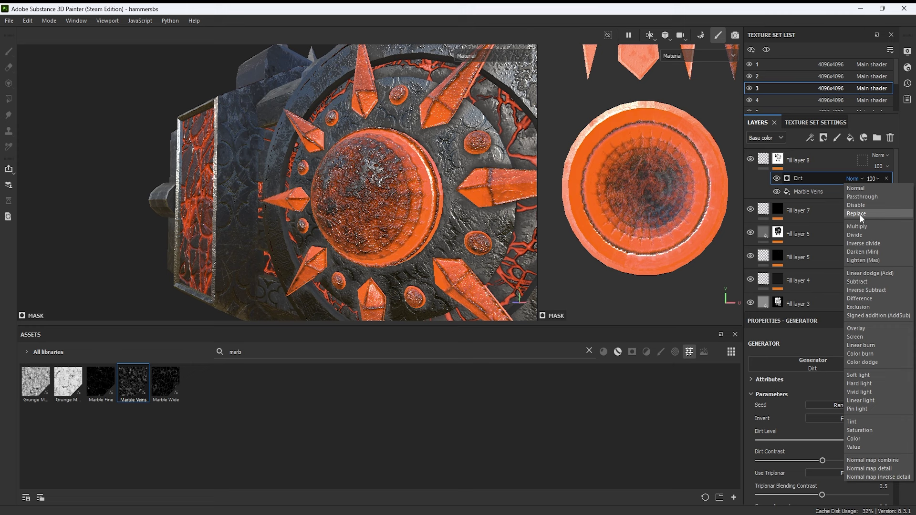
click(865, 227)
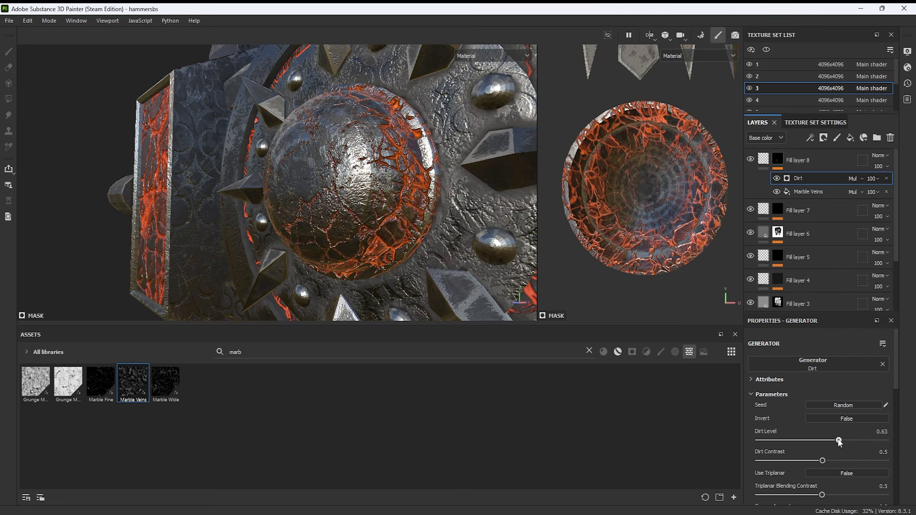
drag(839, 442, 863, 444)
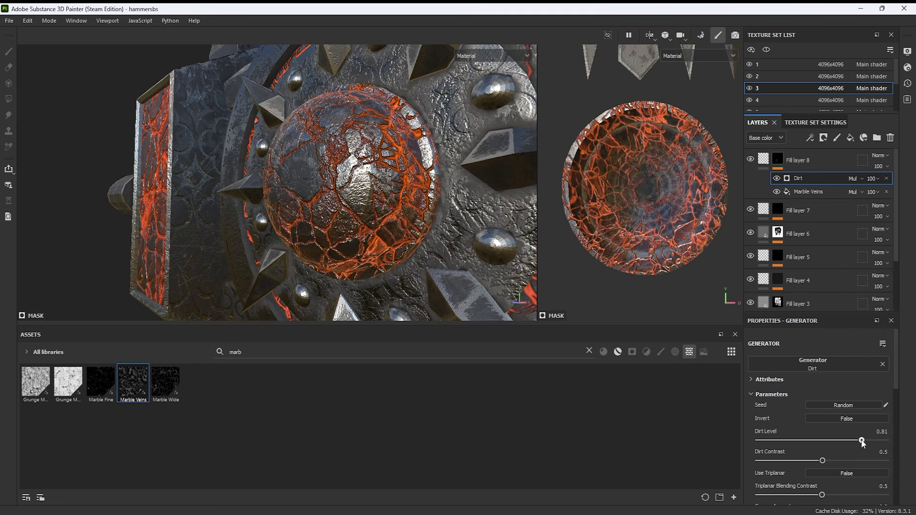
drag(767, 460, 777, 463)
scroll(816, 444, down, 5)
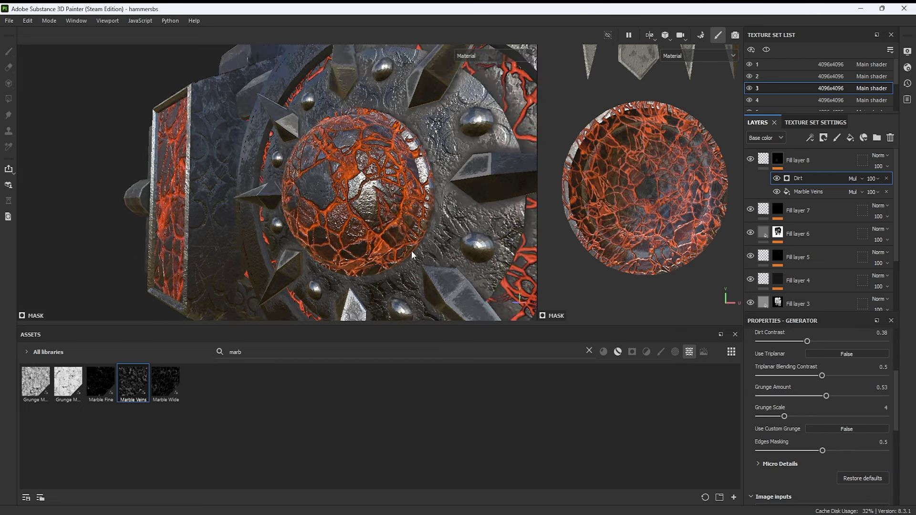
key(F2)
Frame the whole hammer and orbit through frontal and angled views of the glowing head.
key(f)
mouse_move(528, 270)
alt+mouse_down()
mouse_move(624, 275)
mouse_move(537, 274)
alt+mouse_up()
alt+middle_drag(538, 274, 550, 275)
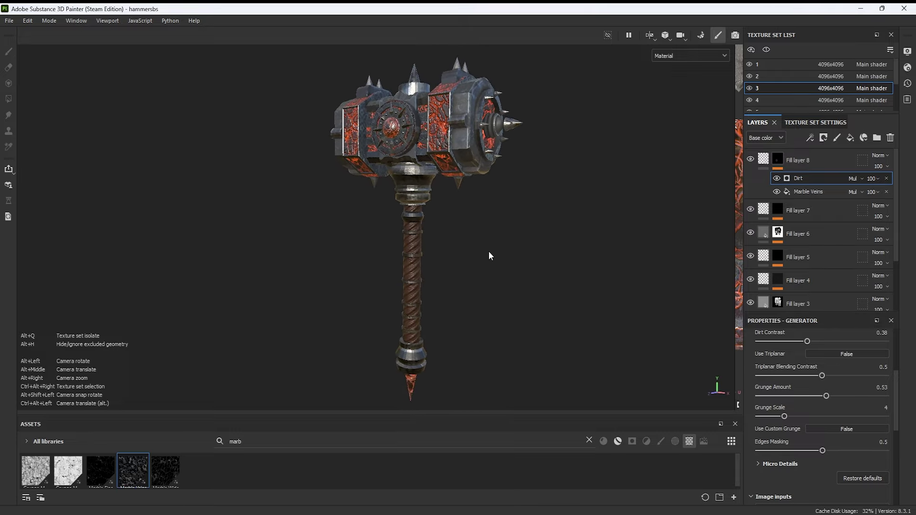
mouse_move(491, 256)
alt+mouse_down()
mouse_move(570, 251)
mouse_move(436, 231)
mouse_move(517, 233)
mouse_move(453, 241)
mouse_move(472, 246)
mouse_move(501, 245)
mouse_move(490, 242)
mouse_move(498, 235)
mouse_move(552, 239)
alt+mouse_up()
mouse_move(444, 239)
alt+mouse_down()
mouse_move(552, 233)
mouse_move(584, 239)
mouse_move(498, 240)
mouse_move(597, 241)
mouse_move(492, 244)
mouse_move(605, 246)
mouse_move(425, 245)
mouse_move(613, 233)
alt+mouse_up()
alt+drag(434, 233, 505, 235)
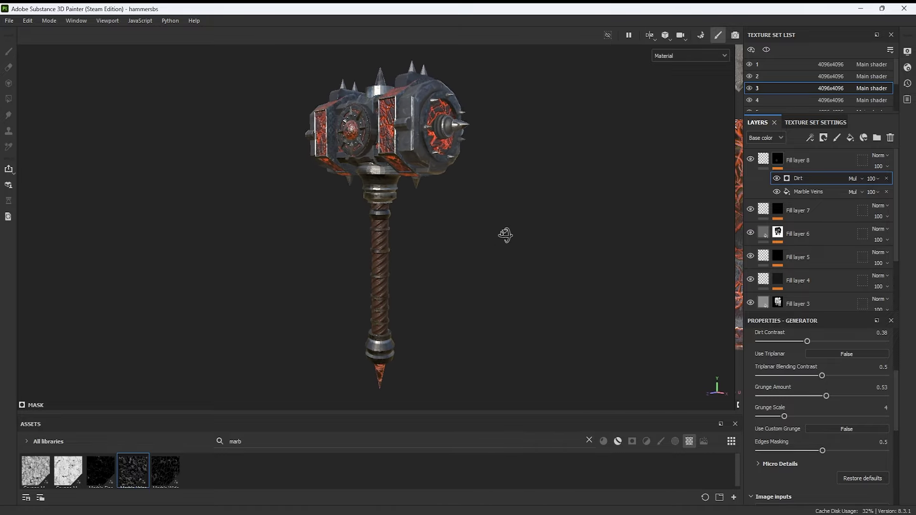